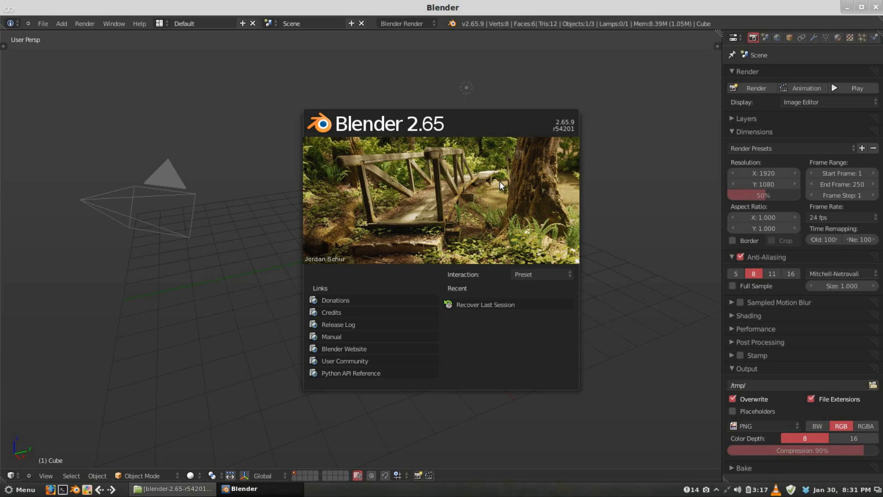
# Dismiss the splash screen to reveal the default scene.
pyautogui.click(485, 187)
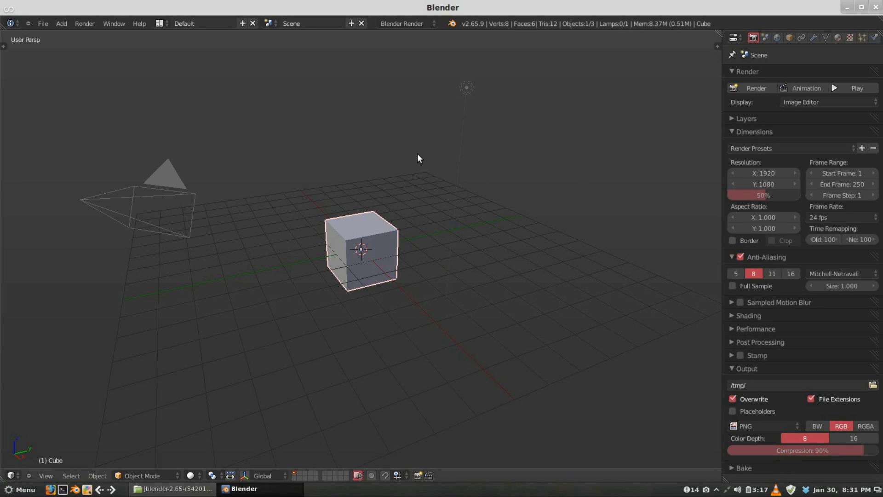
pyautogui.moveTo(465, 252)
pyautogui.mouseDown(button='middle')
pyautogui.moveTo(414, 266)
pyautogui.moveTo(462, 252)
pyautogui.moveTo(380, 255)
pyautogui.moveTo(471, 254)
pyautogui.moveTo(471, 238)
pyautogui.mouseUp(button='middle')
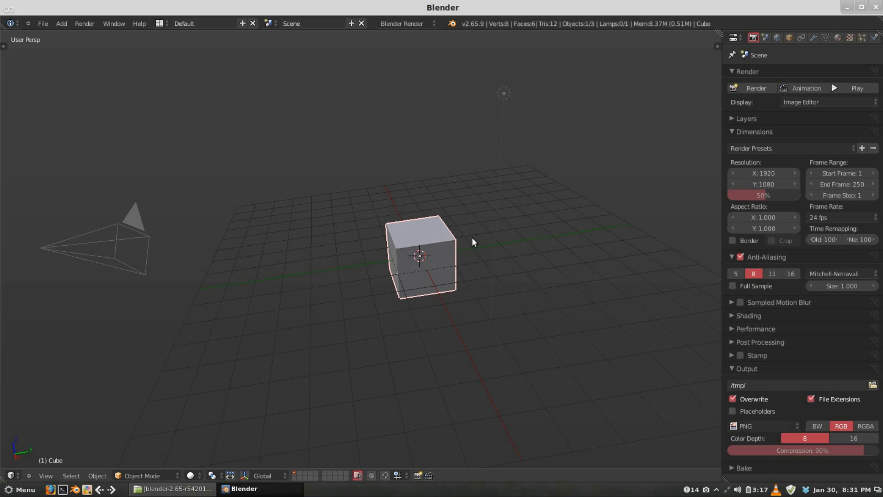
pyautogui.moveTo(463, 257); pyautogui.dragTo(463, 304, button='middle')
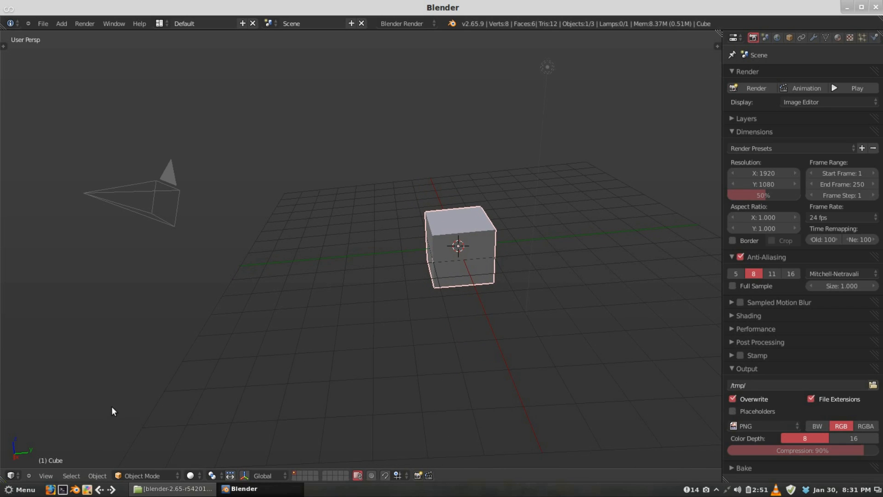
pyautogui.click(16, 475)
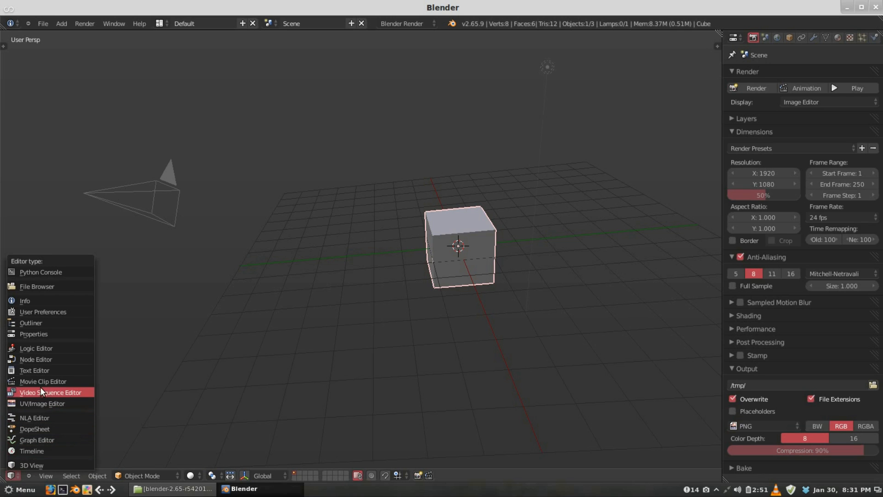
pyautogui.click(44, 360)
pyautogui.click(14, 476)
pyautogui.click(20, 466)
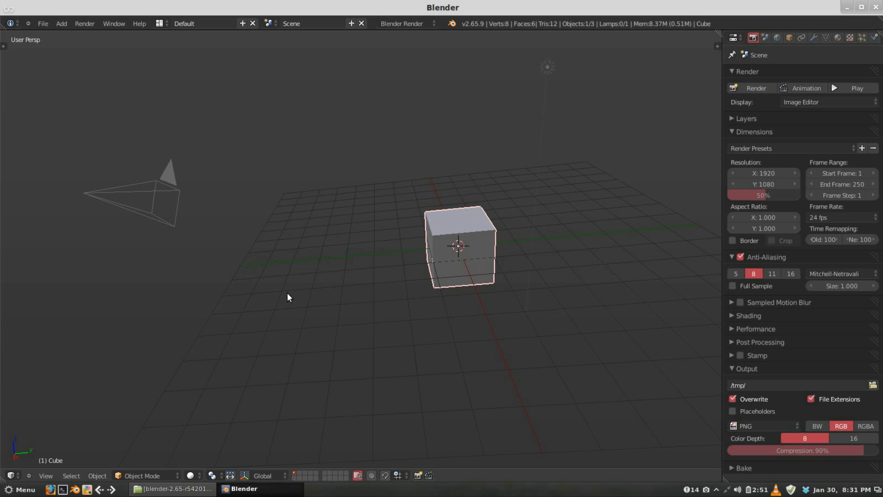
# Change the 3D view area to the Node Editor, set it to compositing nodes and enable Use Nodes.
pyautogui.hotkey('shift', 'F3')
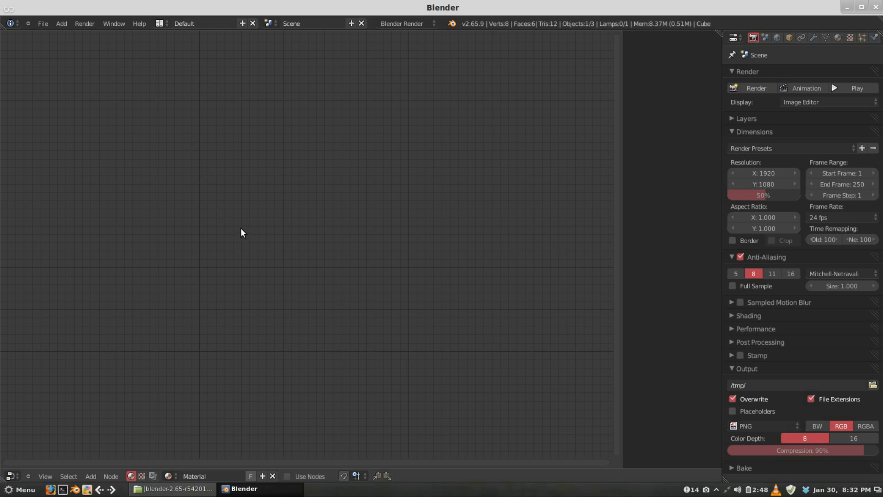
pyautogui.moveTo(187, 187); pyautogui.dragTo(132, 142, button='middle')
pyautogui.click(153, 476)
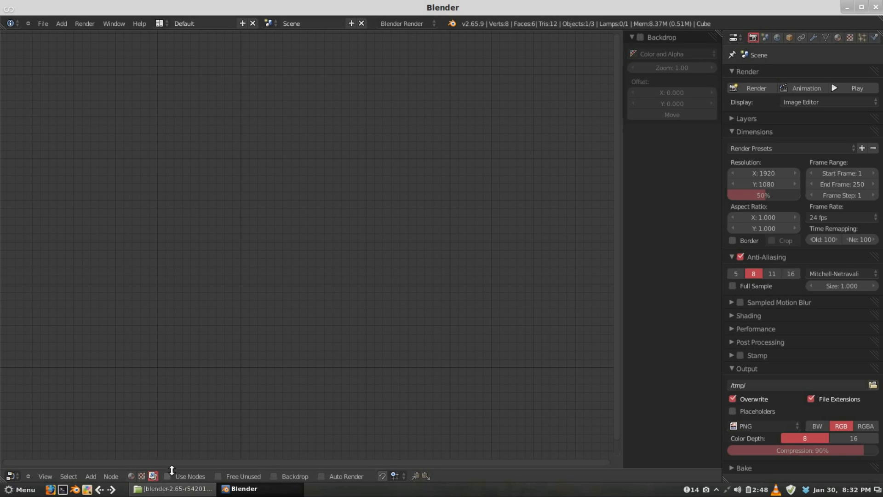
pyautogui.click(168, 476)
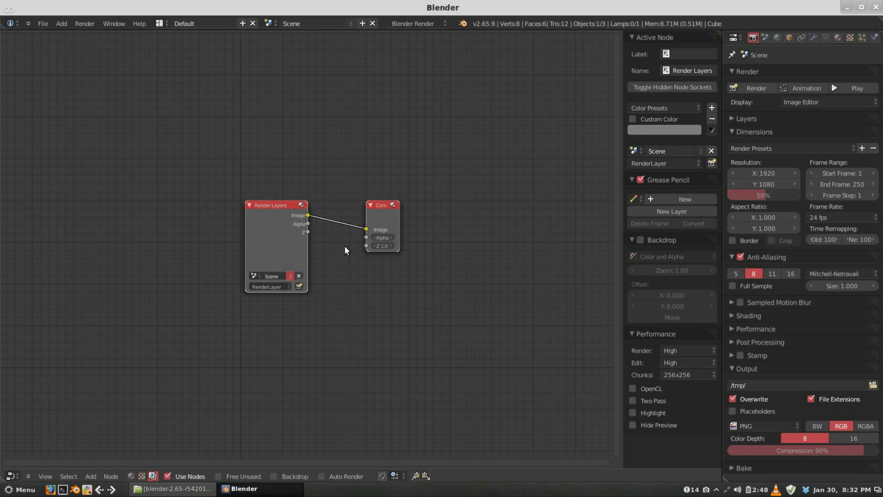
# Delete the Render Layers node from the compositing tree.
pyautogui.scroll(2, 306, 222)
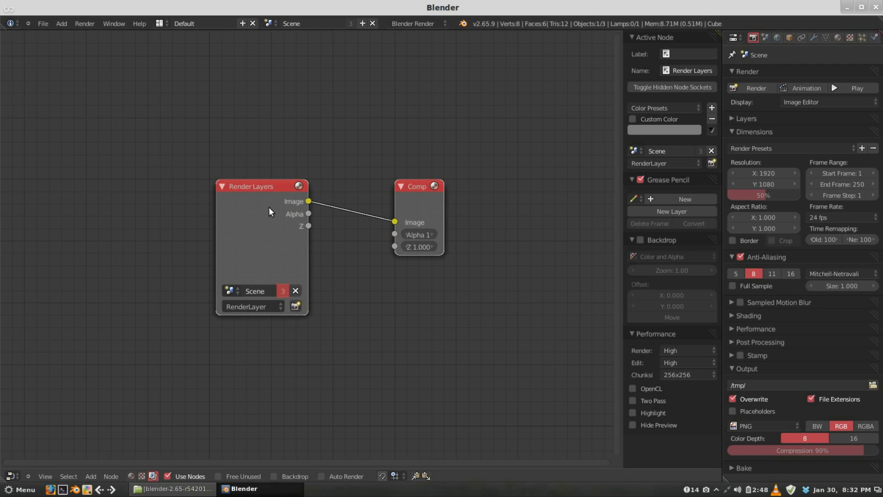
pyautogui.click(424, 192)
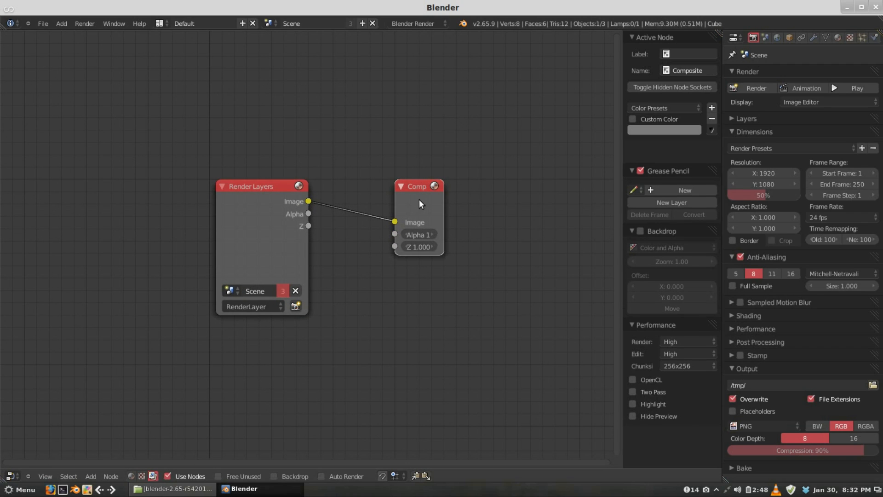
pyautogui.click(269, 201)
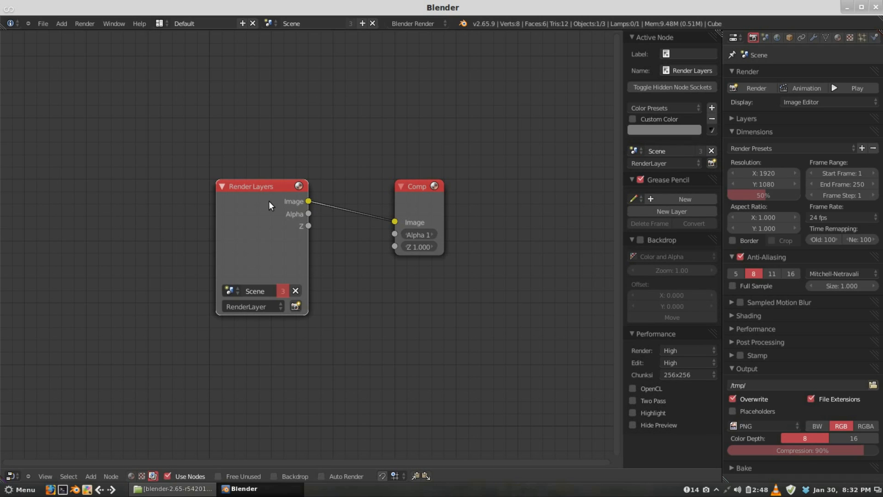
pyautogui.press('x')
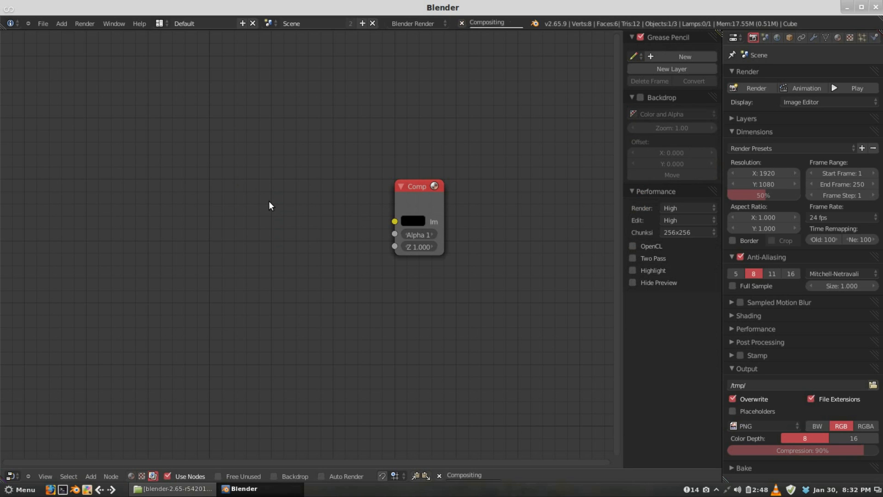
# Add an Image input node to the compositing tree.
pyautogui.moveTo(145, 144); pyautogui.dragTo(282, 182, button='middle')
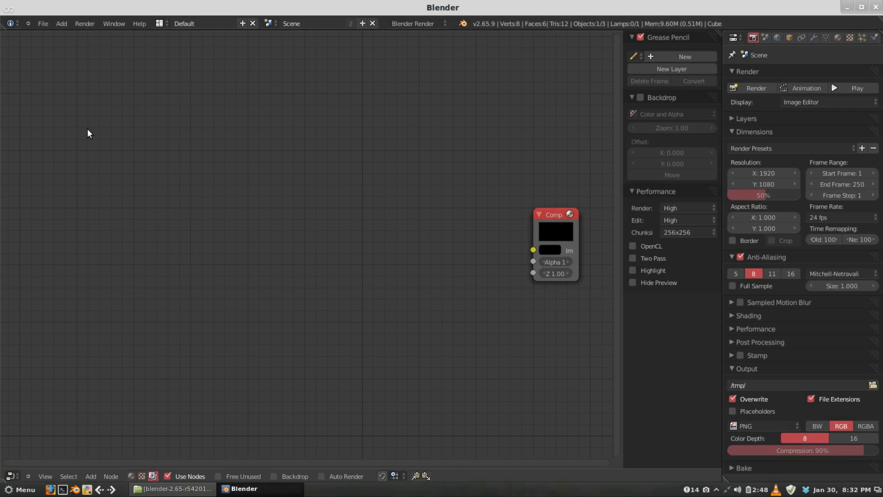
pyautogui.hotkey('shift', 'a')
pyautogui.click(90, 476)
pyautogui.click(91, 476)
pyautogui.moveTo(106, 455)
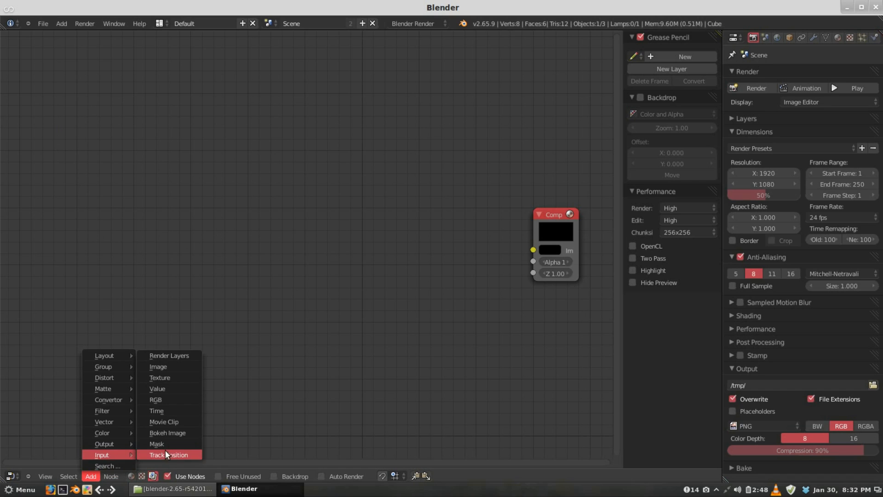
pyautogui.click(166, 366)
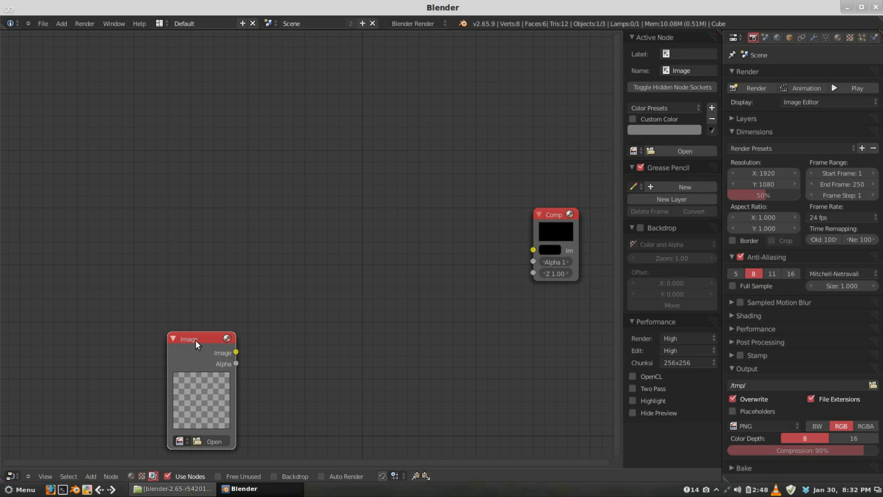
# Move the Image node far up and to the left of the Composite node.
pyautogui.click(542, 232)
pyautogui.click(199, 354)
pyautogui.click(540, 235)
pyautogui.click(189, 357)
pyautogui.moveTo(206, 353); pyautogui.dragTo(68, 118)
pyautogui.moveTo(70, 119); pyautogui.dragTo(112, 132, button='middle')
pyautogui.scroll(1, 90, 128)
pyautogui.scroll(1, 107, 133)
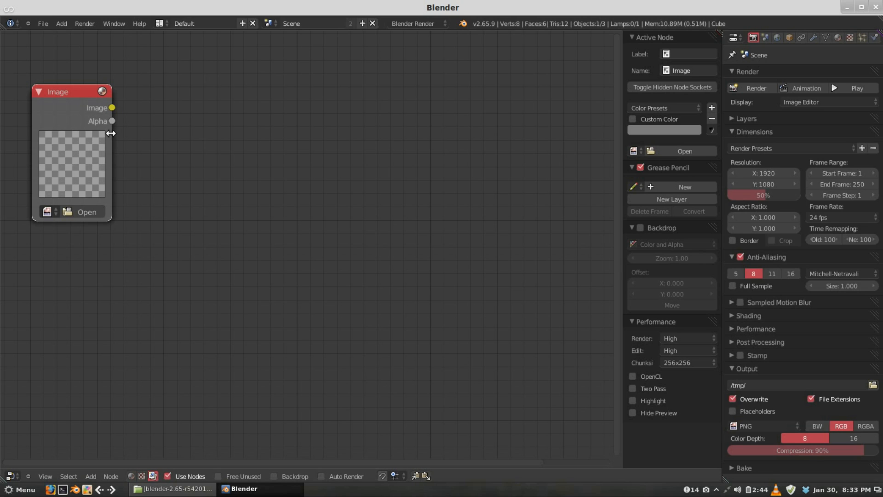
pyautogui.moveTo(74, 126); pyautogui.dragTo(67, 110)
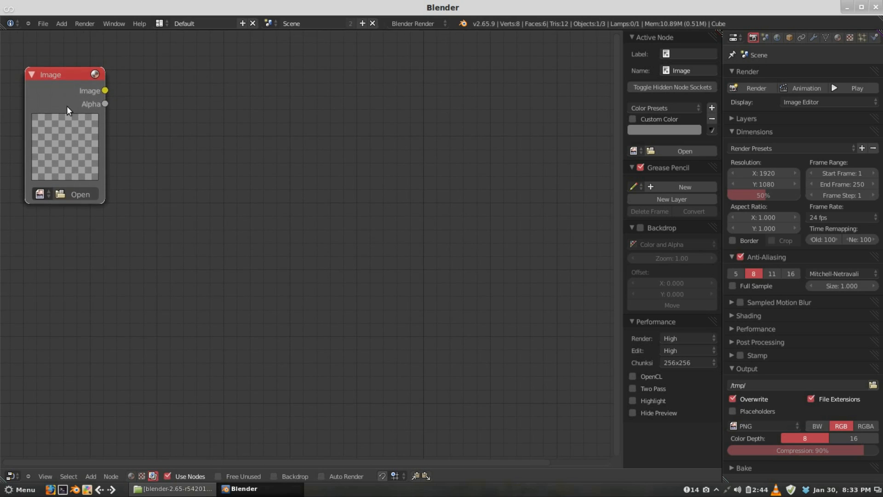
# Load likes_room-raw.exr from the devt/vid_tutorials/lukes_room_compositing/renders/raw folder into the Image node.
pyautogui.click(78, 193)
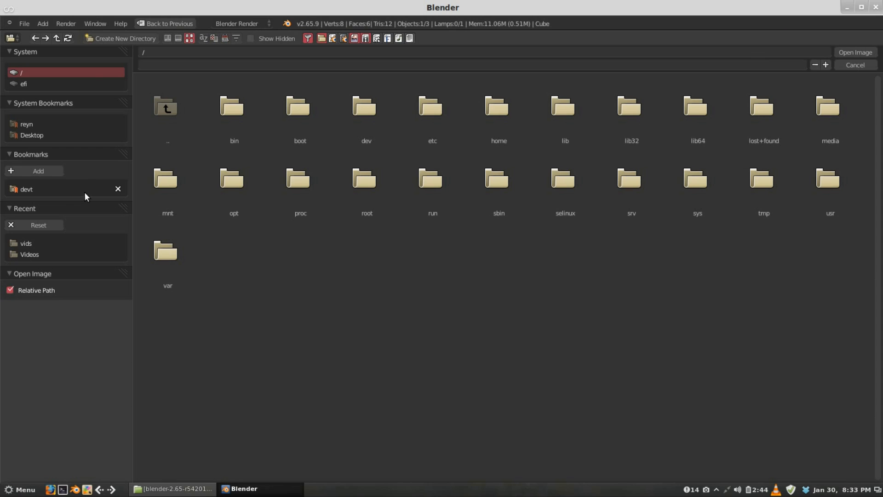
pyautogui.click(32, 125)
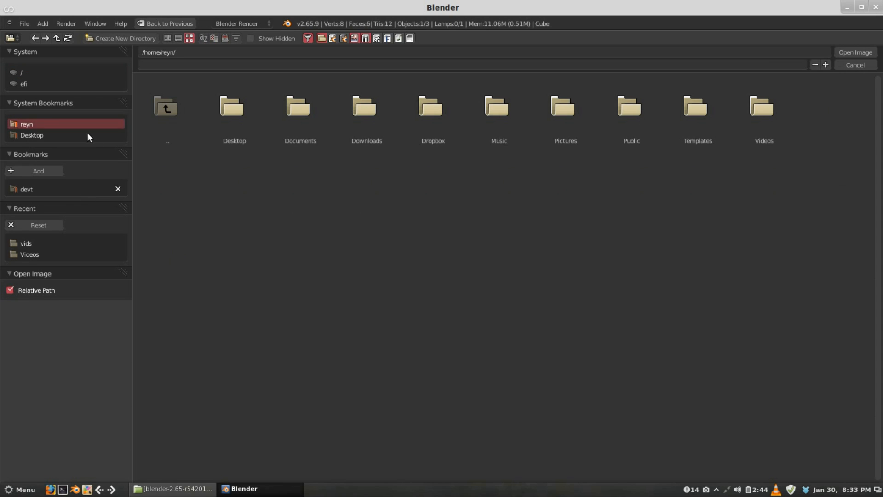
pyautogui.click(296, 126)
pyautogui.click(300, 118)
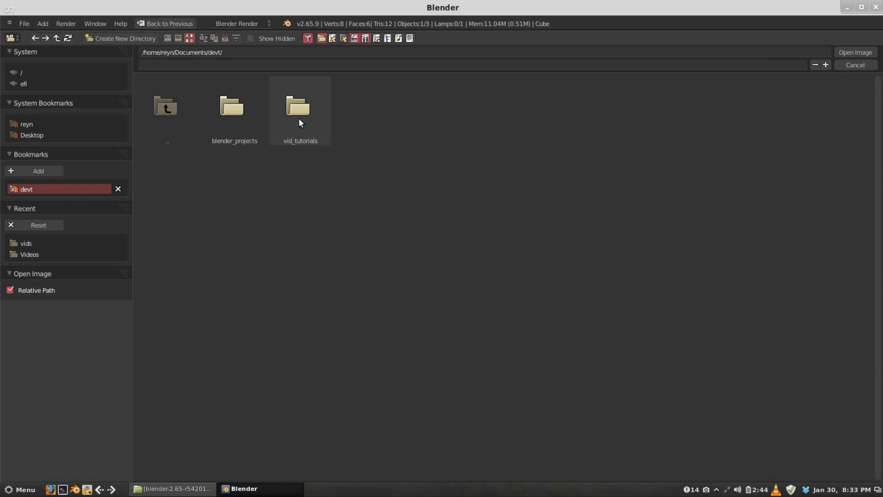
pyautogui.click(297, 131)
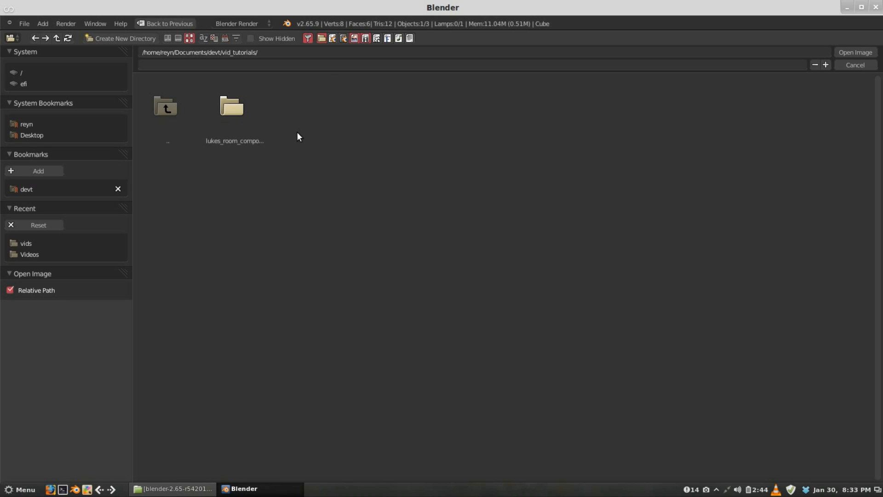
pyautogui.click(236, 121)
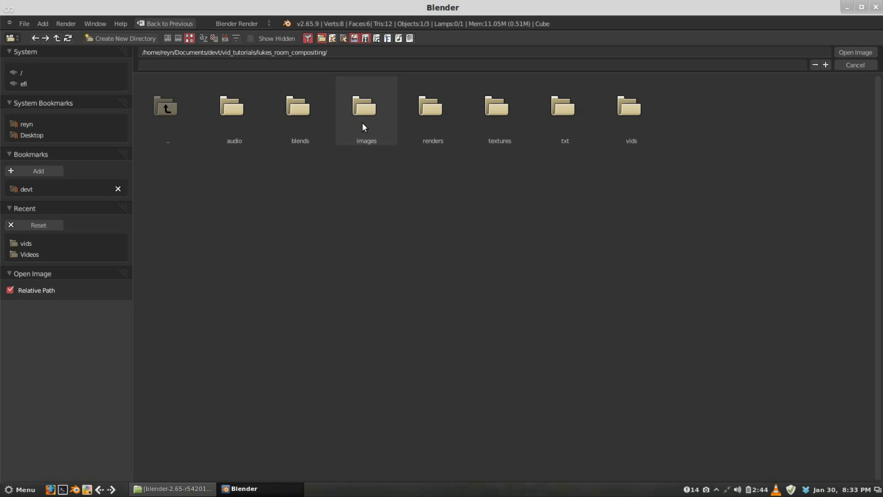
pyautogui.click(441, 120)
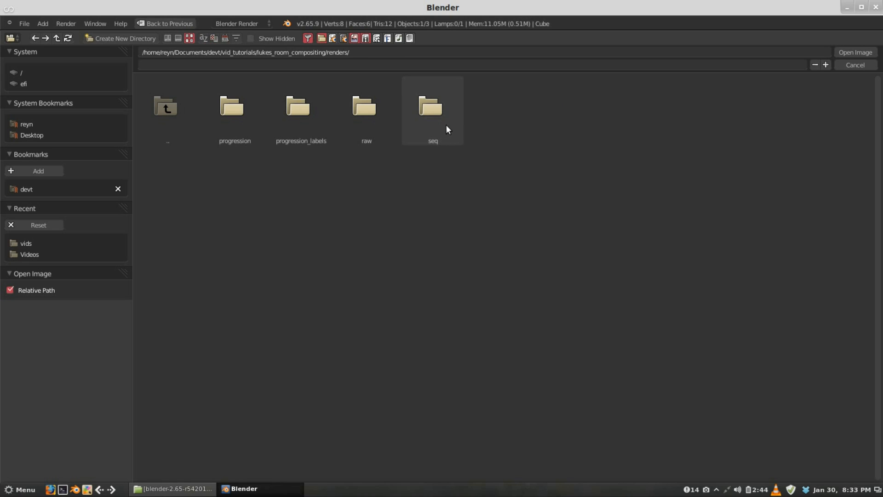
pyautogui.click(372, 123)
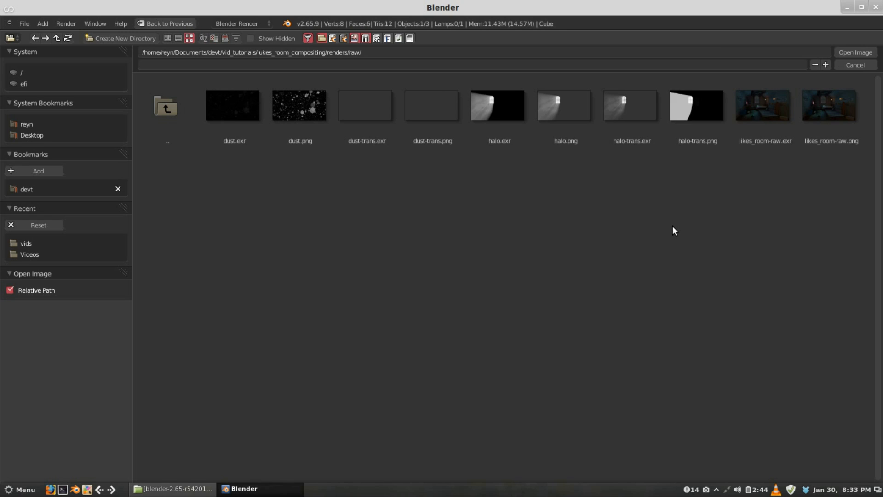
pyautogui.doubleClick(755, 108)
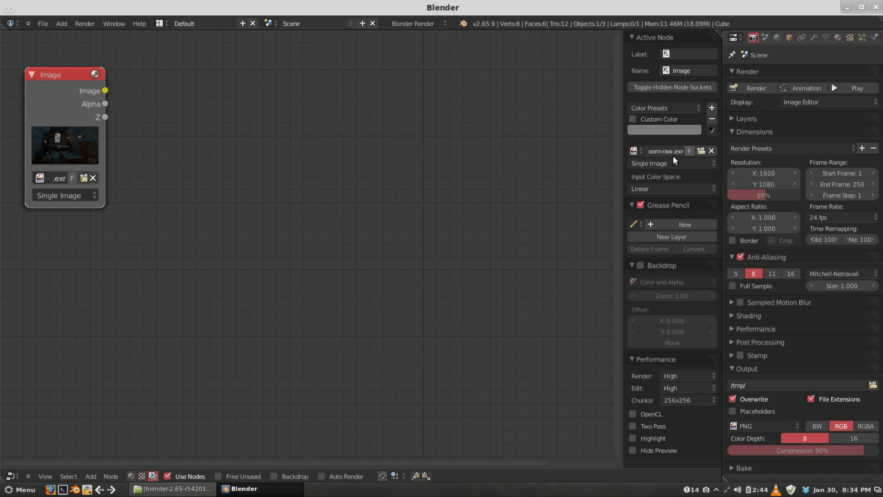
# Widen the node properties sidebar, set the compositor's Edit quality to Medium, and enable Highlight and Hide Preview.
pyautogui.moveTo(150, 125); pyautogui.dragTo(172, 128, button='middle')
pyautogui.scroll(2, 170, 120)
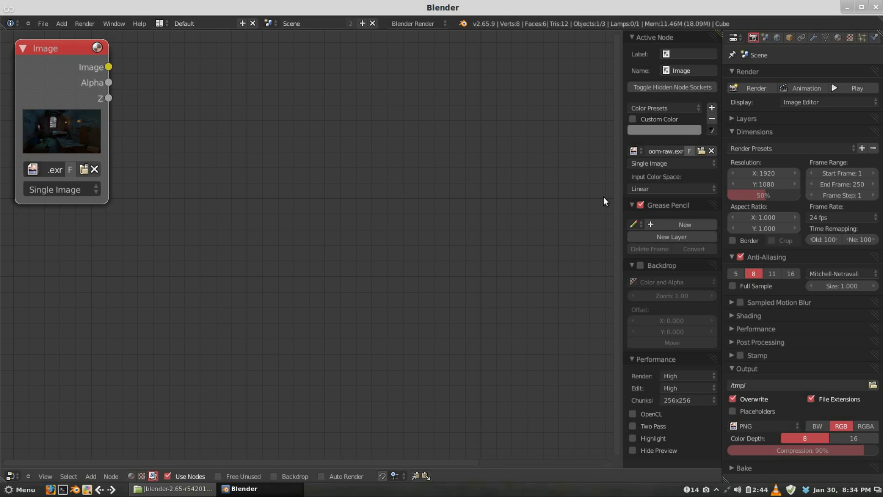
pyautogui.moveTo(625, 191); pyautogui.dragTo(574, 190)
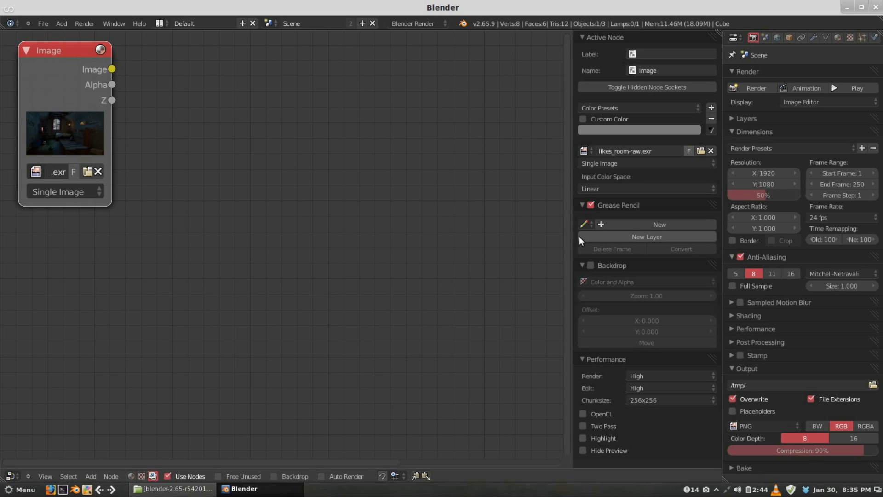
pyautogui.click(657, 389)
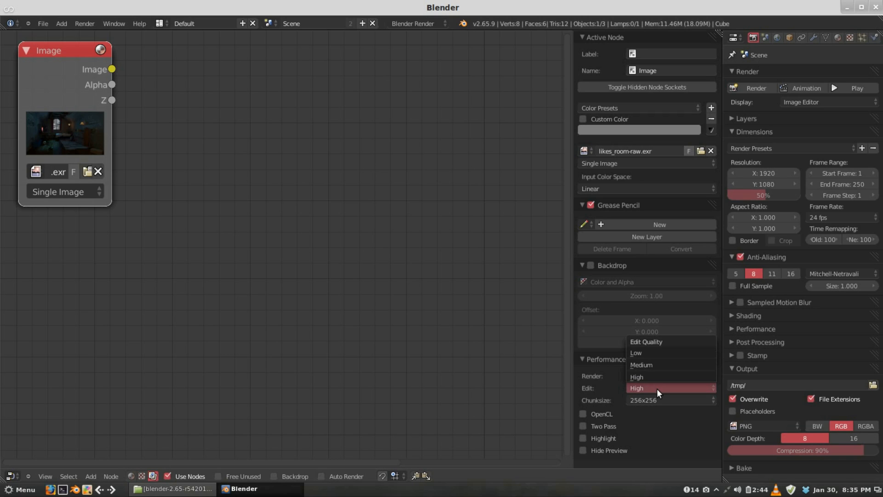
pyautogui.click(663, 364)
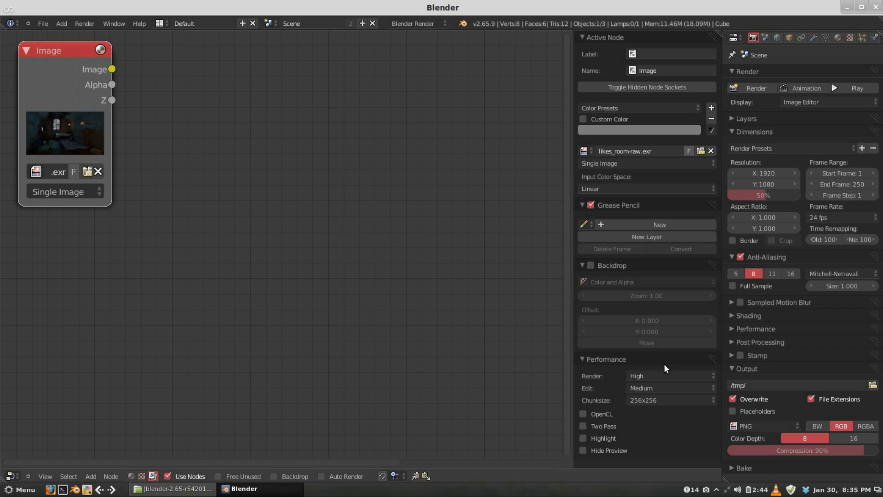
pyautogui.click(584, 449)
pyautogui.click(583, 439)
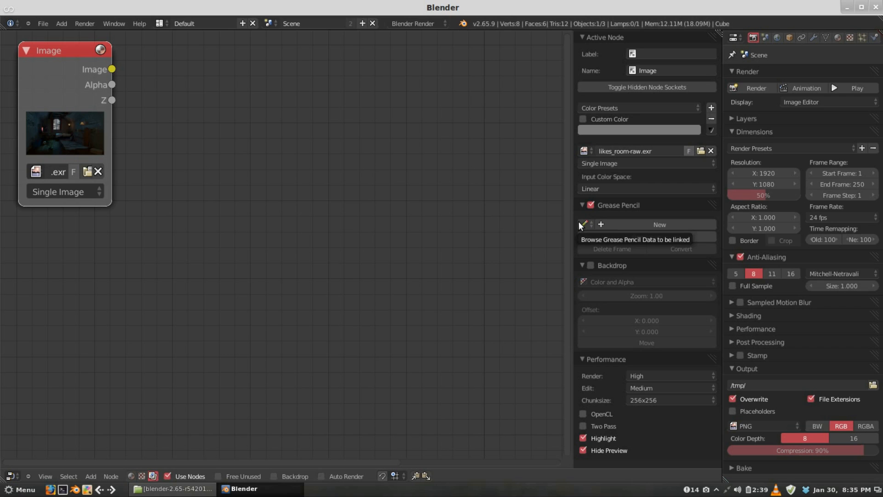
# Hide the node properties sidebar and maximize the Node Editor with both nodes in view.
pyautogui.press('n')
pyautogui.moveTo(482, 196); pyautogui.dragTo(410, 192, button='middle')
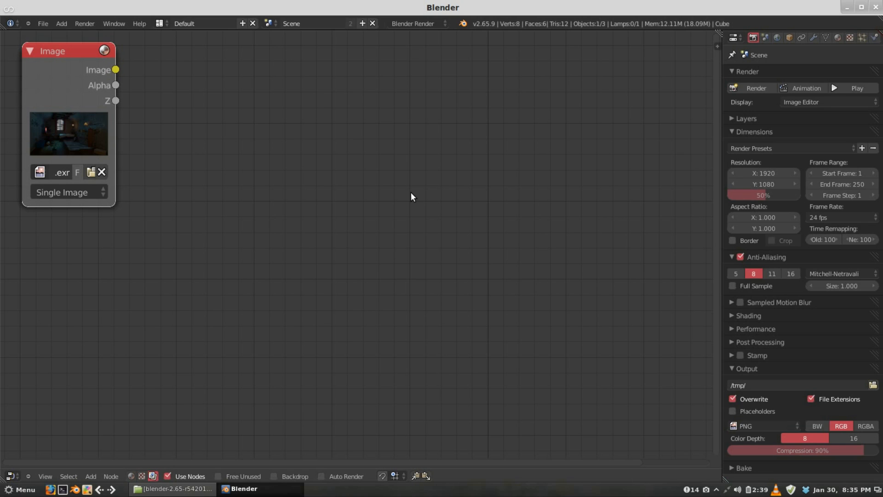
pyautogui.hotkey('ctrl', 'Up')
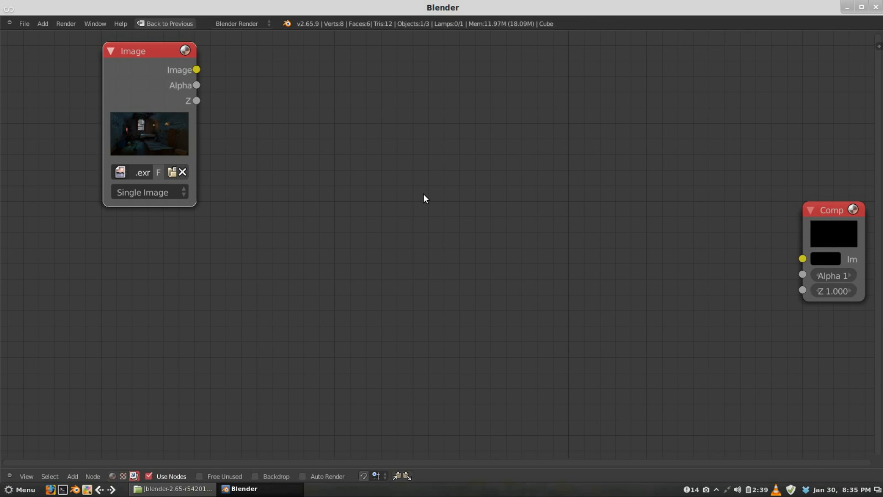
pyautogui.scroll(-1, 423, 199)
pyautogui.moveTo(412, 191); pyautogui.dragTo(340, 184, button='middle')
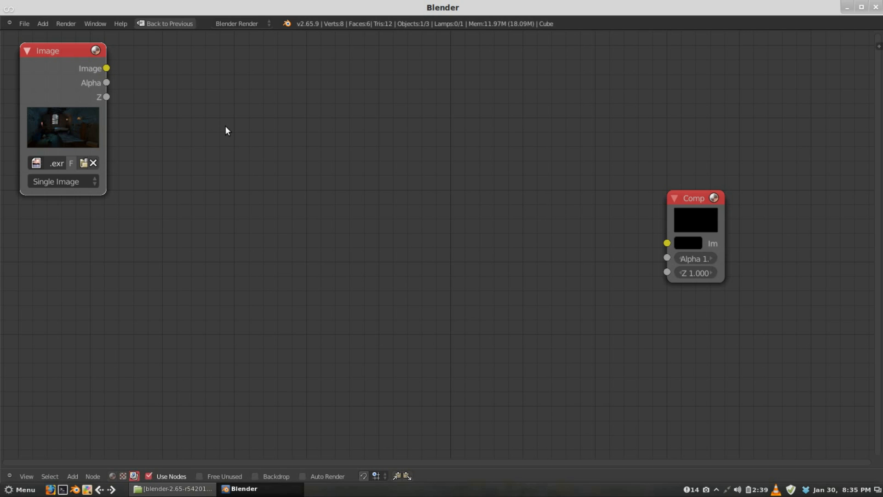
# Add a Color Balance node and place it just to the right of the Image node.
pyautogui.hotkey('shift', 'a')
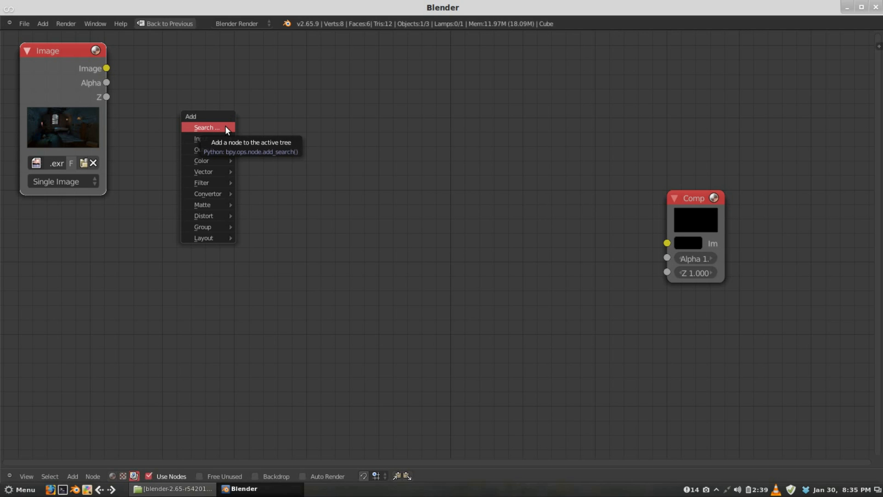
pyautogui.moveTo(202, 161)
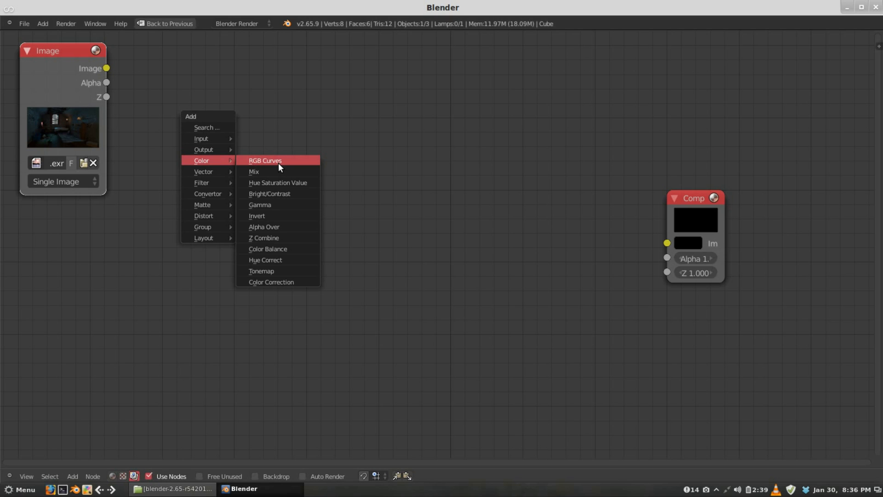
pyautogui.click(276, 249)
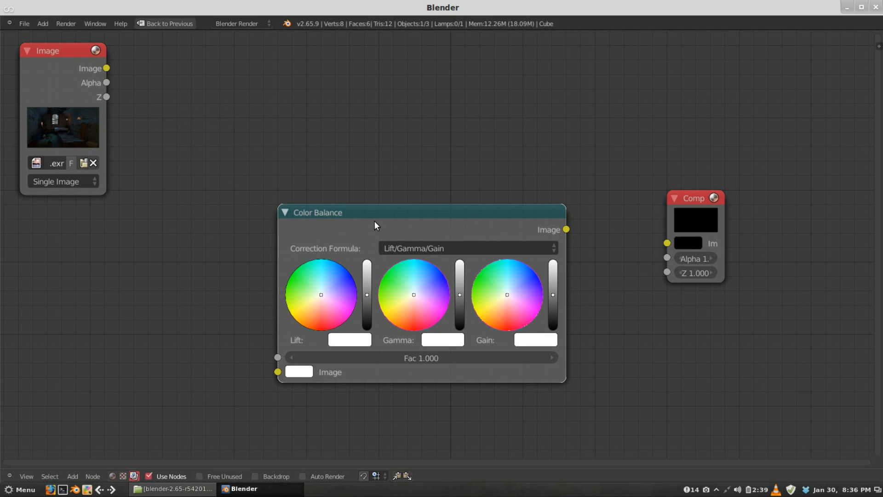
pyautogui.moveTo(371, 208); pyautogui.dragTo(211, 47)
pyautogui.press('a')
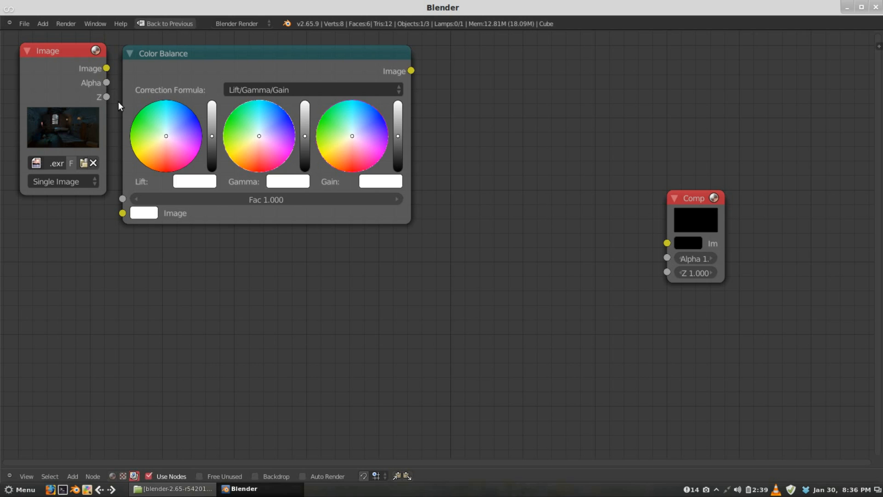
pyautogui.moveTo(196, 64); pyautogui.dragTo(223, 67)
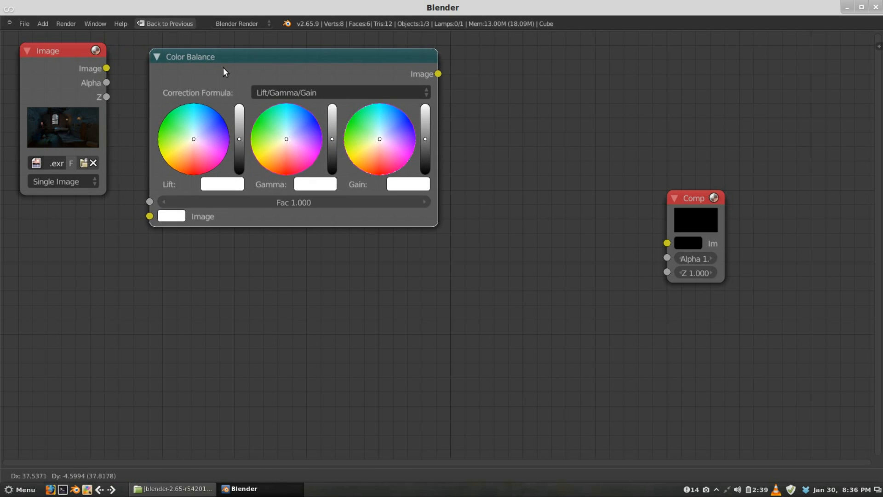
# Link the Image node's Image output to the Color Balance node's Image input and align the two nodes side by side.
pyautogui.moveTo(106, 68); pyautogui.dragTo(185, 56)
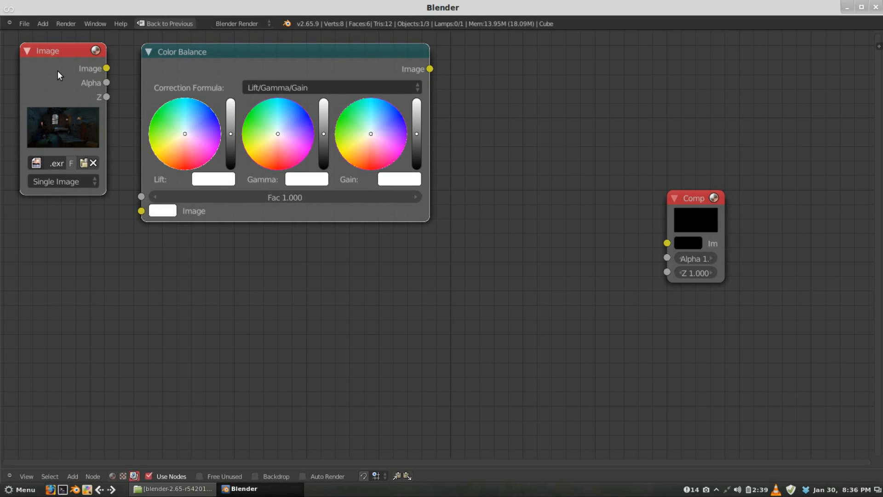
pyautogui.press('f')
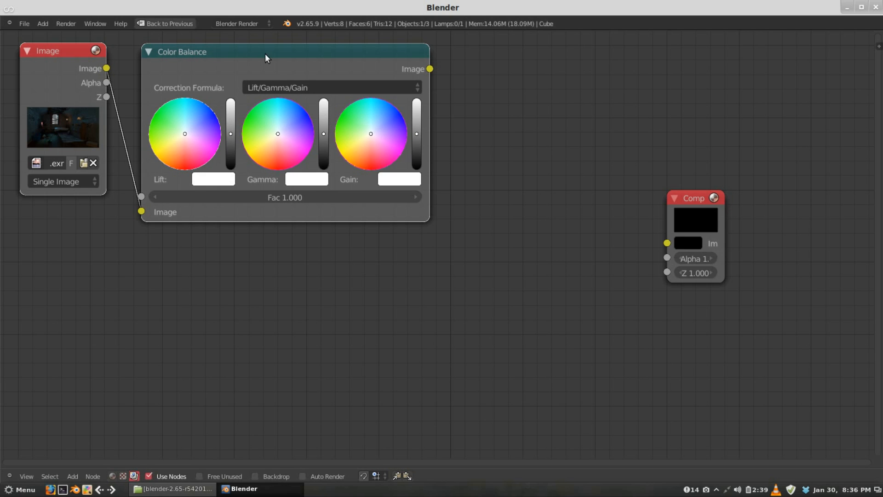
pyautogui.moveTo(268, 56); pyautogui.dragTo(256, 57)
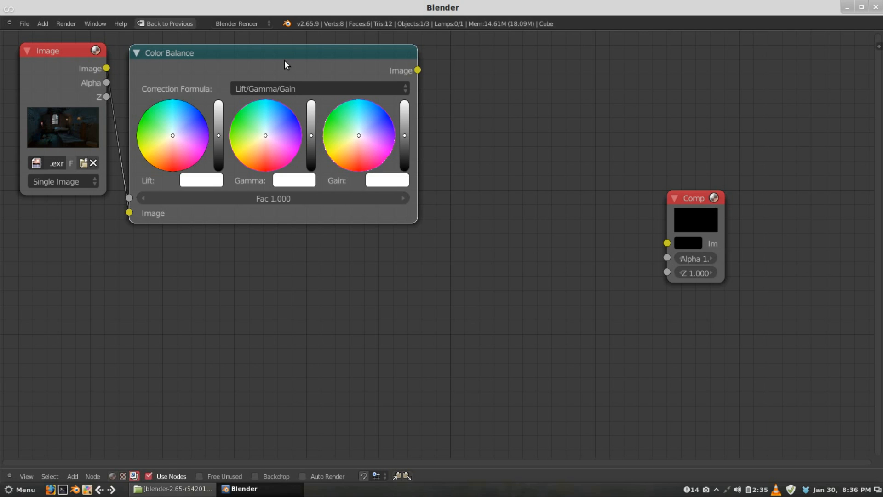
pyautogui.moveTo(285, 61); pyautogui.dragTo(278, 58)
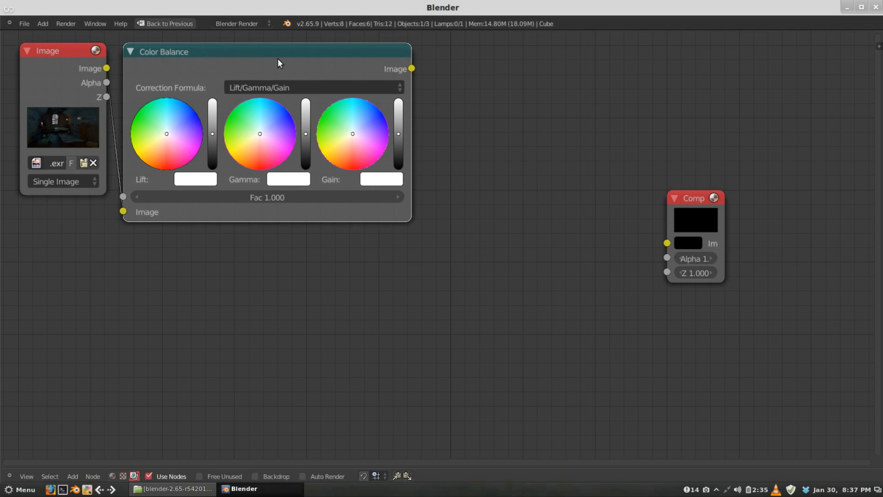
# Label the Color Balance node "contrast" in the node properties sidebar and hide the sidebar again.
pyautogui.press('n')
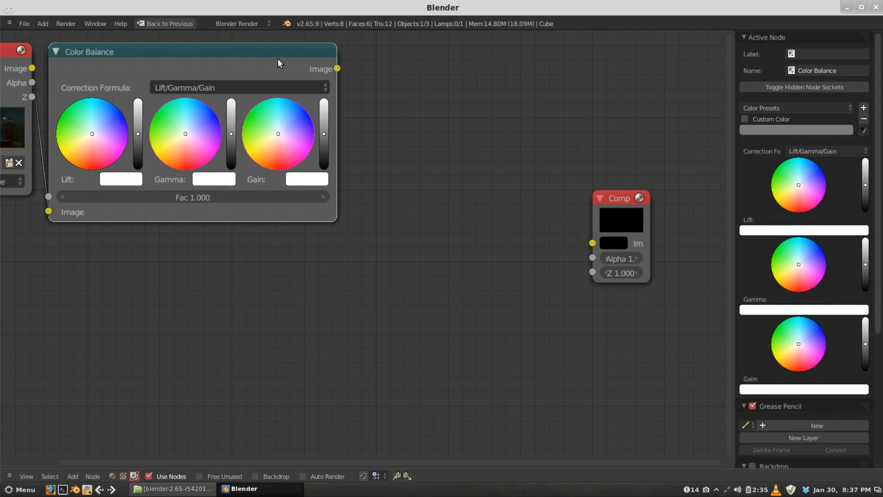
pyautogui.click(829, 54)
pyautogui.write('contrast')
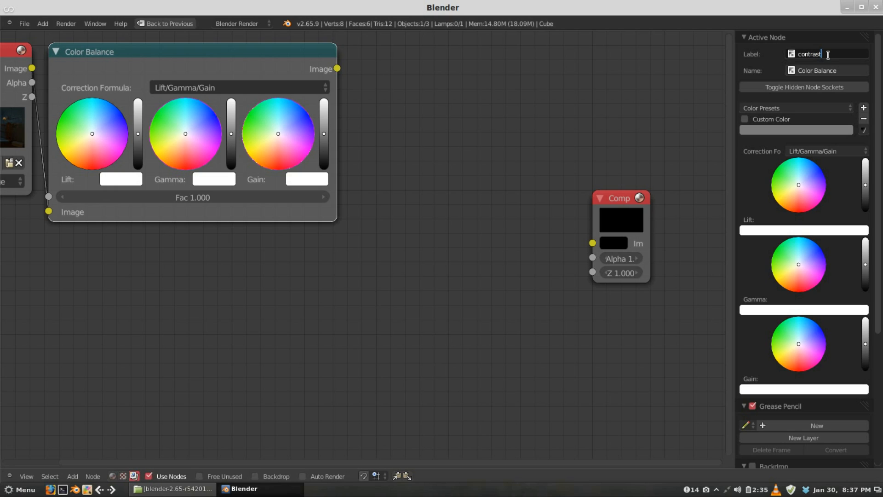
pyautogui.press('Return')
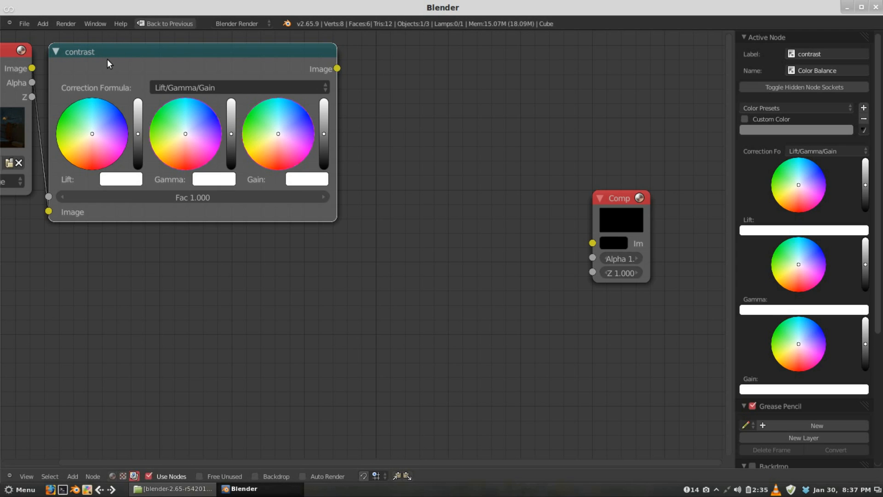
pyautogui.moveTo(109, 59); pyautogui.dragTo(184, 59, button='middle')
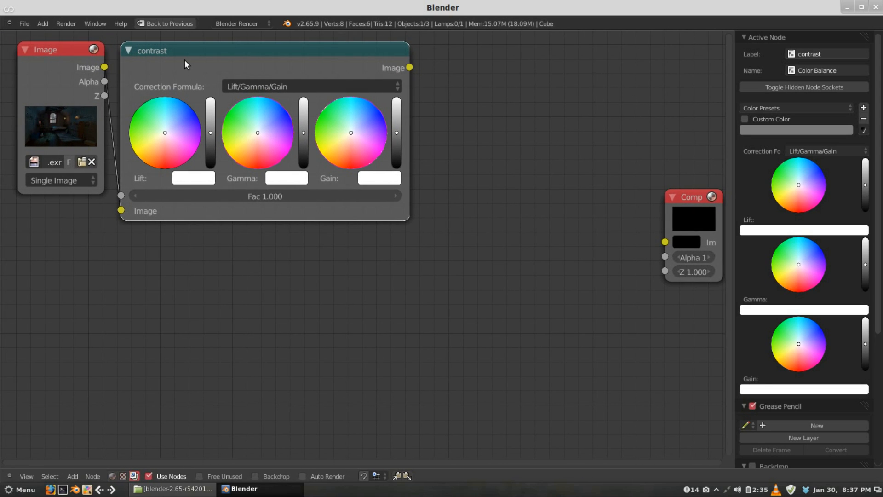
pyautogui.press('n')
pyautogui.moveTo(435, 121); pyautogui.dragTo(353, 116, button='middle')
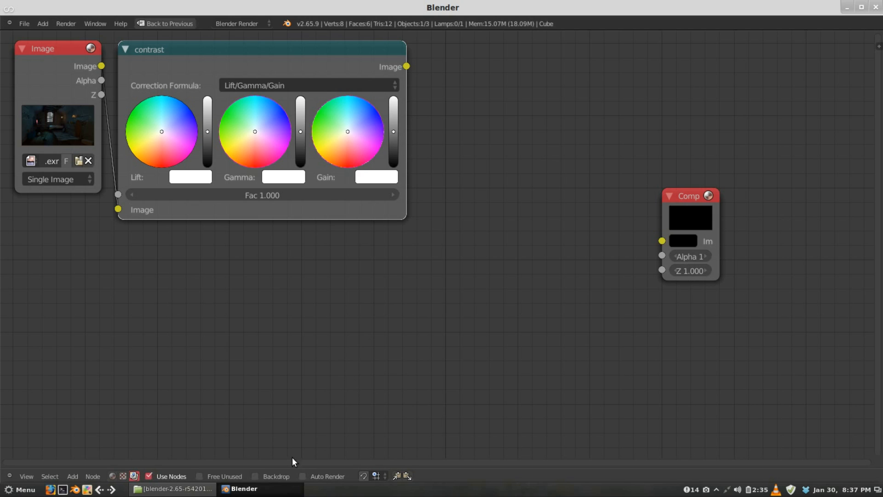
# Enable the Backdrop and add a Viewer node directly above the Composite node.
pyautogui.click(256, 474)
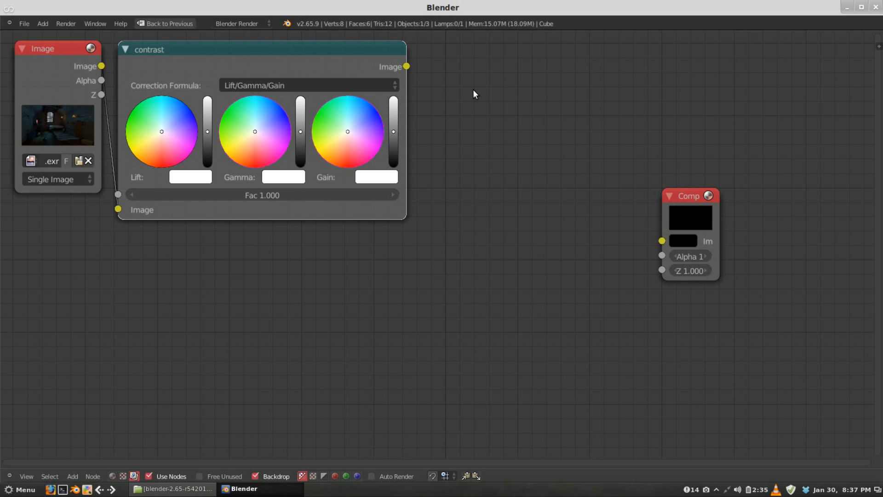
pyautogui.hotkey('shift', 'a')
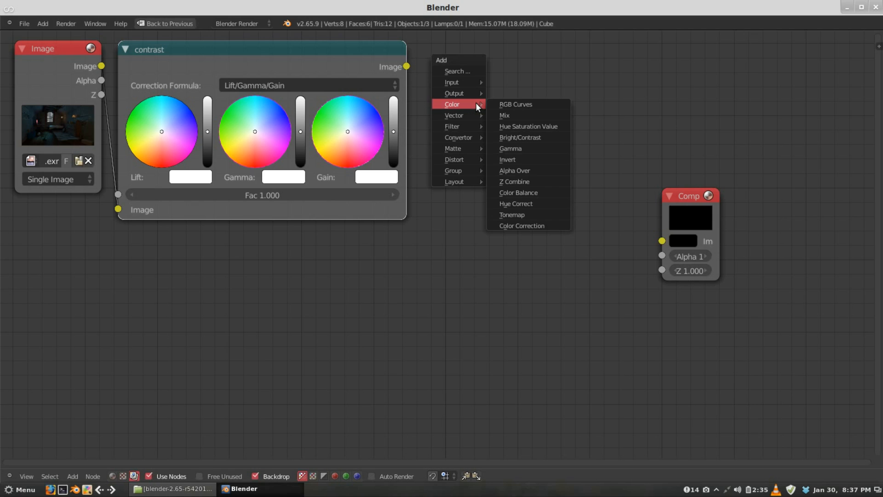
pyautogui.moveTo(472, 93)
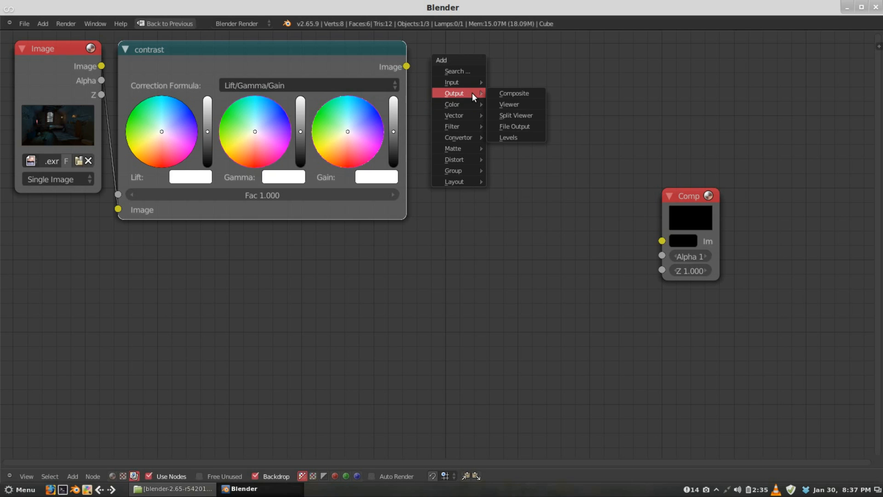
pyautogui.click(515, 104)
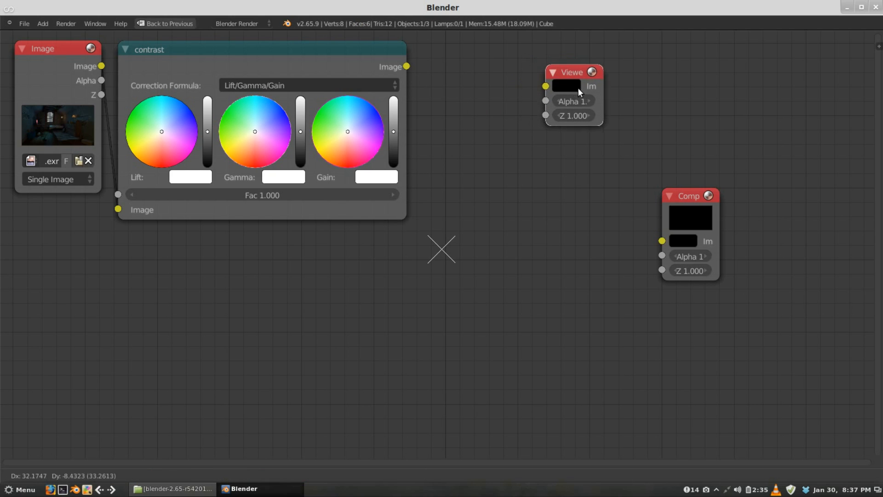
pyautogui.click(687, 136)
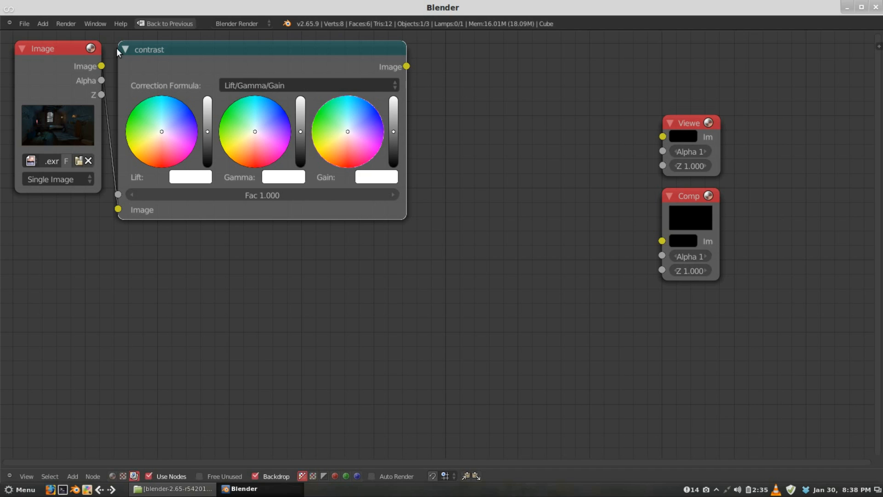
# Link the contrast node's output to the Viewer, alternating with the Image node's output to compare the two on the backdrop.
pyautogui.keyDown('ctrl'); pyautogui.keyDown('shift'); pyautogui.click(387, 62); pyautogui.keyUp('shift'); pyautogui.keyUp('ctrl')
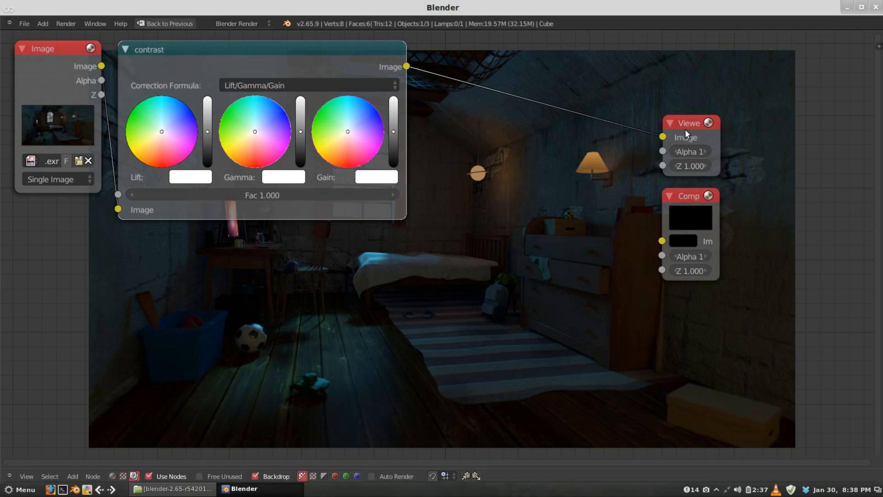
pyautogui.keyDown('ctrl'); pyautogui.keyDown('shift'); pyautogui.click(65, 63); pyautogui.keyUp('shift'); pyautogui.keyUp('ctrl')
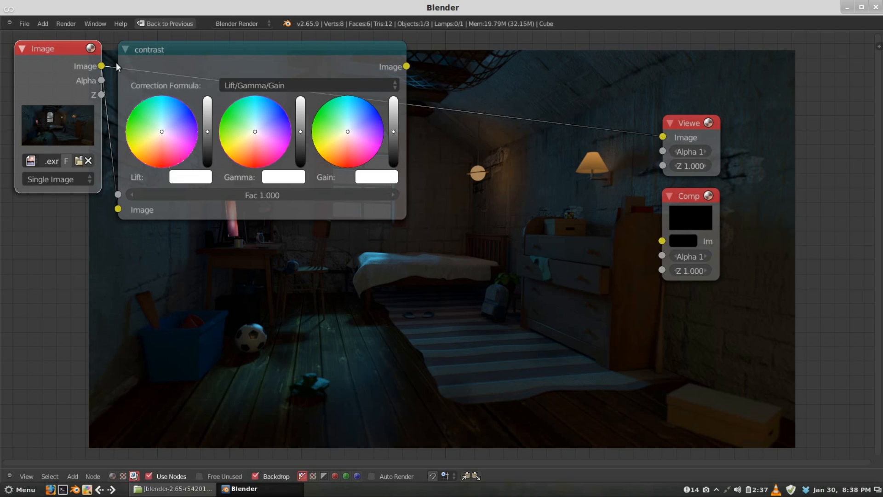
pyautogui.keyDown('ctrl'); pyautogui.keyDown('shift'); pyautogui.click(339, 57); pyautogui.keyUp('shift'); pyautogui.keyUp('ctrl')
pyautogui.keyDown('ctrl'); pyautogui.keyDown('shift'); pyautogui.click(57, 60); pyautogui.keyUp('shift'); pyautogui.keyUp('ctrl')
pyautogui.keyDown('ctrl'); pyautogui.keyDown('shift'); pyautogui.click(334, 62); pyautogui.keyUp('shift'); pyautogui.keyUp('ctrl')
pyautogui.keyDown('ctrl'); pyautogui.keyDown('shift'); pyautogui.click(72, 62); pyautogui.keyUp('shift'); pyautogui.keyUp('ctrl')
pyautogui.keyDown('ctrl'); pyautogui.keyDown('shift'); pyautogui.click(374, 52); pyautogui.keyUp('shift'); pyautogui.keyUp('ctrl')
pyautogui.keyDown('ctrl'); pyautogui.keyDown('shift'); pyautogui.click(74, 64); pyautogui.keyUp('shift'); pyautogui.keyUp('ctrl')
pyautogui.keyDown('ctrl'); pyautogui.keyDown('shift'); pyautogui.click(376, 62); pyautogui.keyUp('shift'); pyautogui.keyUp('ctrl')
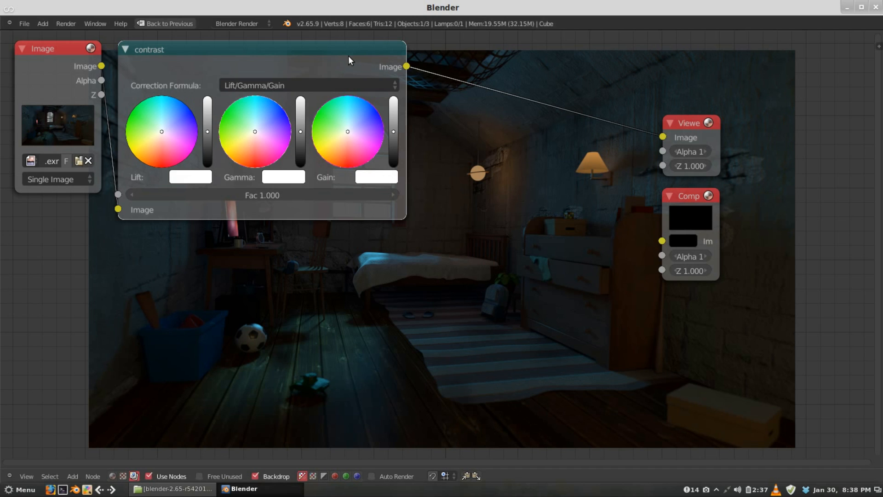
# Lower the contrast node's Lift brightness slightly to darken the shadows.
pyautogui.keyDown('ctrl'); pyautogui.moveTo(387, 103); pyautogui.dragTo(341, 161, button='middle'); pyautogui.keyUp('ctrl')
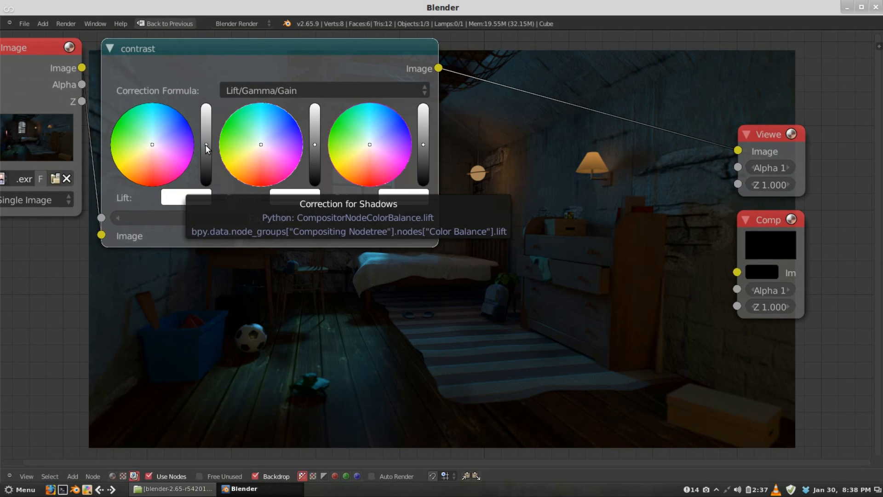
pyautogui.moveTo(206, 145); pyautogui.dragTo(206, 147)
pyautogui.scroll(2, 195, 145)
pyautogui.moveTo(56, 105); pyautogui.dragTo(318, 193, button='middle')
pyautogui.moveTo(373, 187); pyautogui.dragTo(358, 186, button='middle')
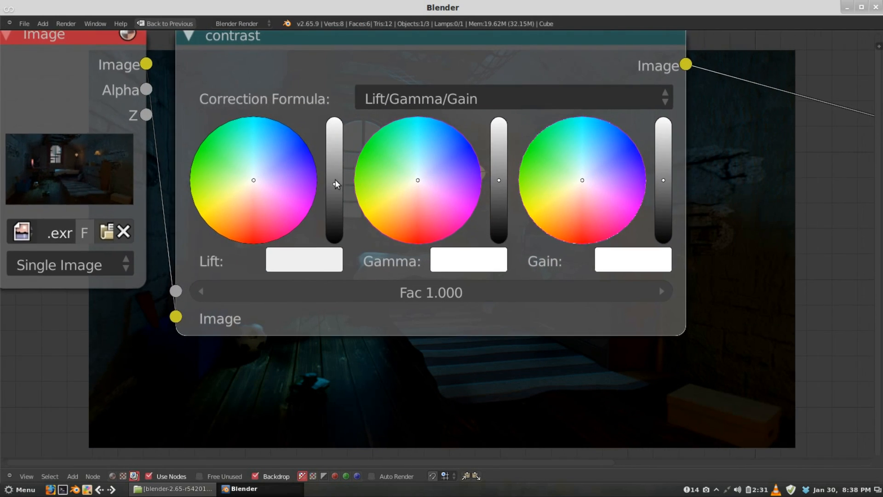
pyautogui.moveTo(781, 260); pyautogui.dragTo(258, 192, button='middle')
pyautogui.moveTo(63, 164); pyautogui.dragTo(52, 152, button='middle')
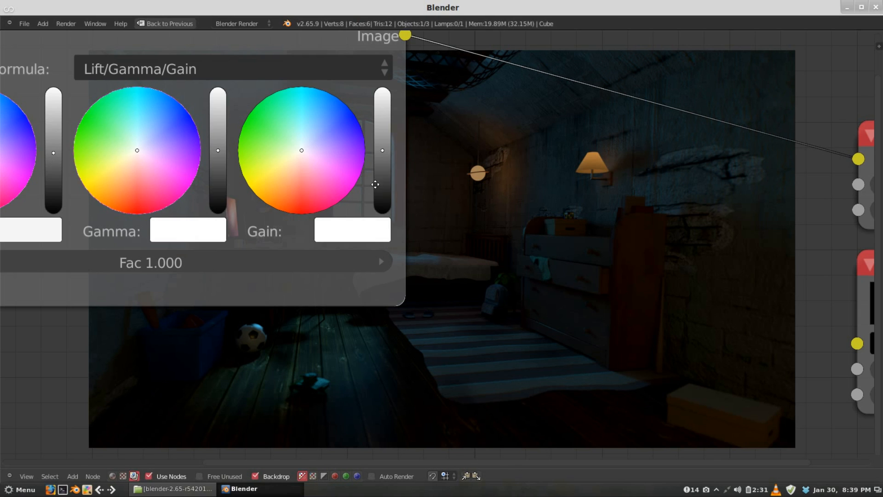
# Raise the contrast node's Gain brightness slightly to lighten the highlights.
pyautogui.moveTo(393, 188); pyautogui.dragTo(232, 184, button='middle')
pyautogui.click(235, 150)
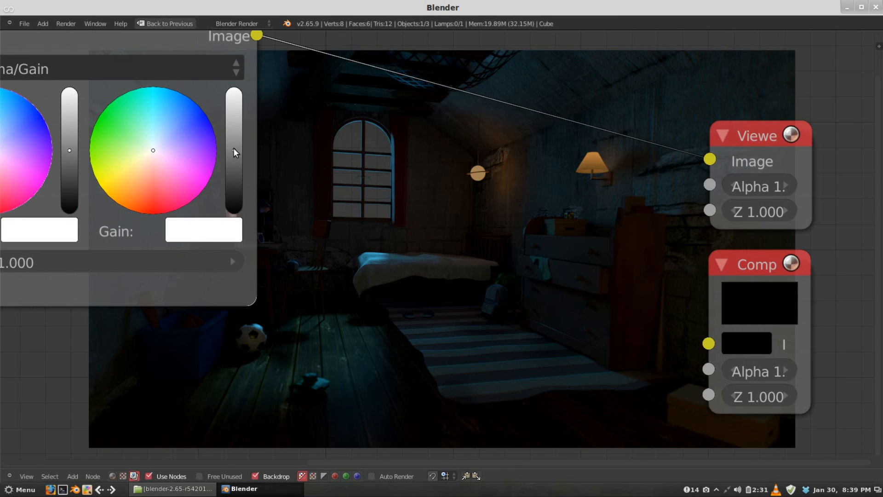
pyautogui.moveTo(234, 148); pyautogui.dragTo(237, 137)
pyautogui.moveTo(237, 136); pyautogui.dragTo(300, 144, button='middle')
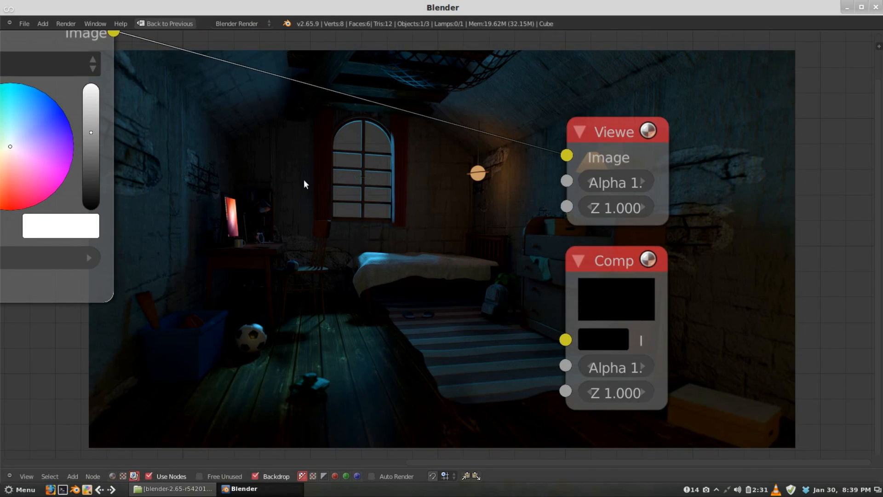
# Fine-tune the contrast node's Lift brightness by lowering it a little further.
pyautogui.moveTo(306, 180); pyautogui.dragTo(455, 196, button='middle')
pyautogui.moveTo(162, 177); pyautogui.dragTo(319, 174, button='middle')
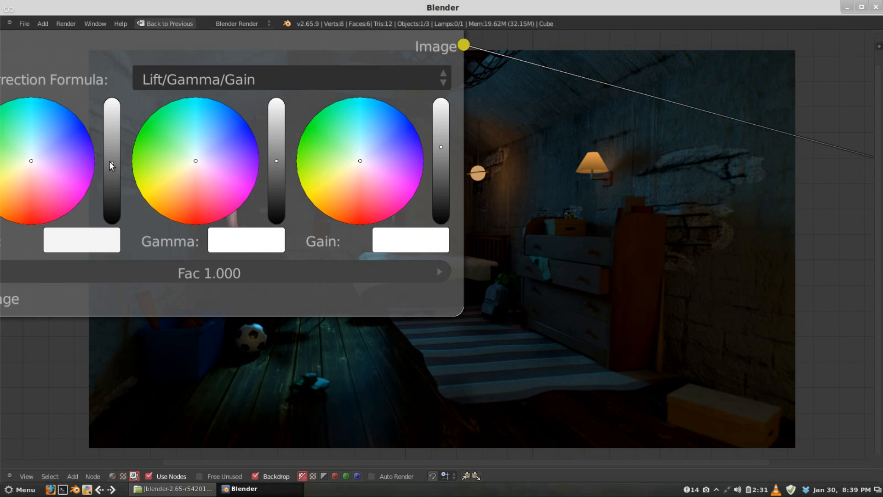
pyautogui.moveTo(109, 160); pyautogui.dragTo(113, 169)
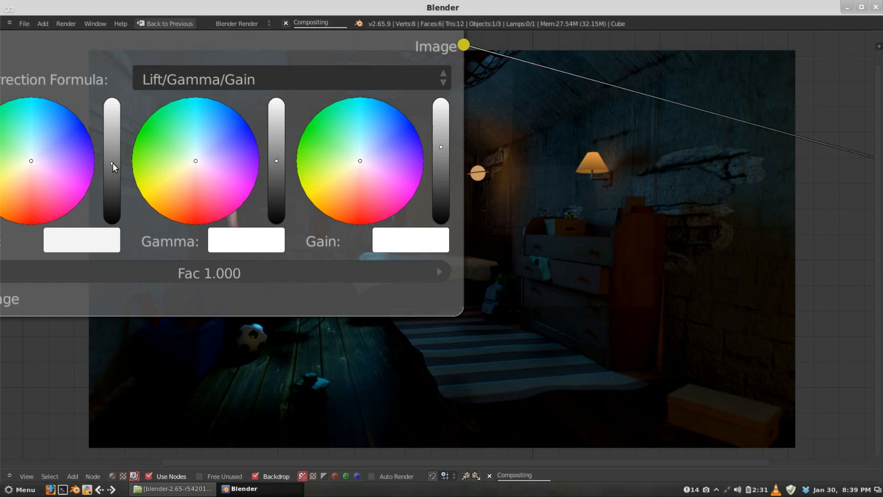
pyautogui.moveTo(114, 162); pyautogui.dragTo(398, 183, button='middle')
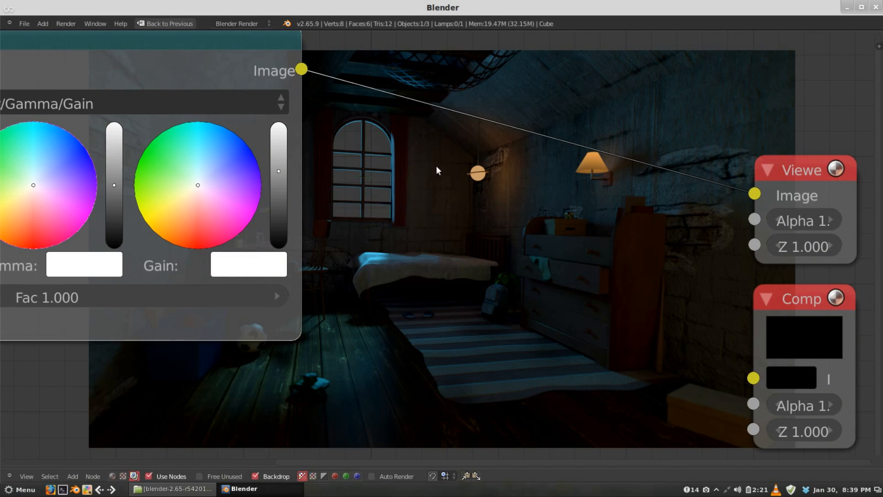
# Move the Viewer and Composite nodes together to the far right, leaving room after the contrast node.
pyautogui.scroll(-3, 436, 171)
pyautogui.moveTo(487, 202); pyautogui.dragTo(506, 157, button='middle')
pyautogui.scroll(-1, 467, 205)
pyautogui.moveTo(467, 206); pyautogui.dragTo(456, 194, button='middle')
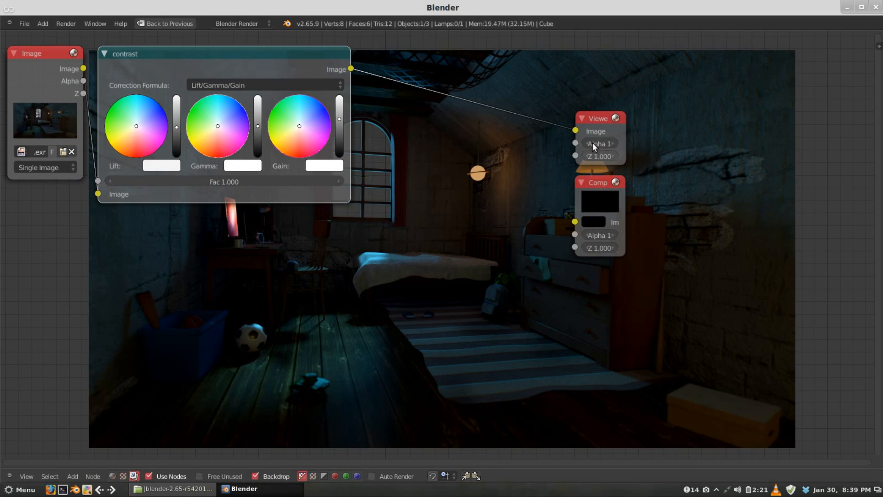
pyautogui.click(597, 120)
pyautogui.keyDown('shift'); pyautogui.click(597, 194); pyautogui.keyUp('shift')
pyautogui.moveTo(596, 194); pyautogui.dragTo(822, 225)
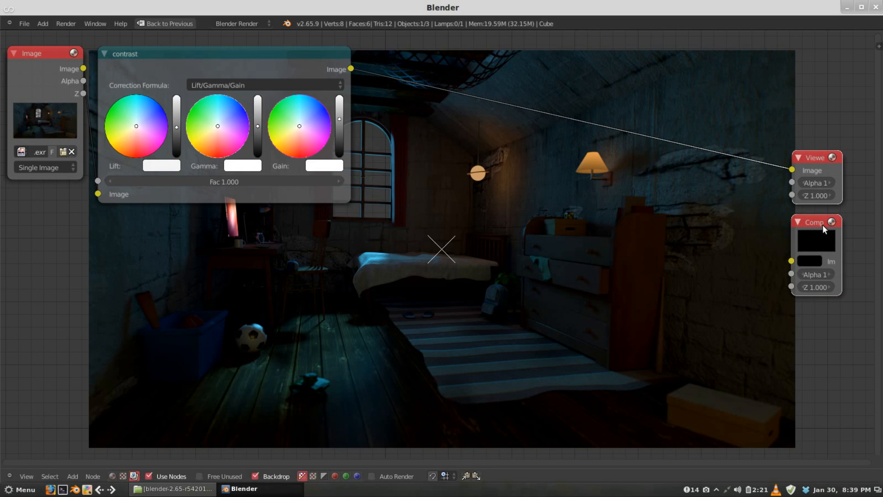
# Add a Color Balance node and insert it on the link between the contrast node and the Viewer.
pyautogui.moveTo(470, 177); pyautogui.dragTo(481, 189, button='middle')
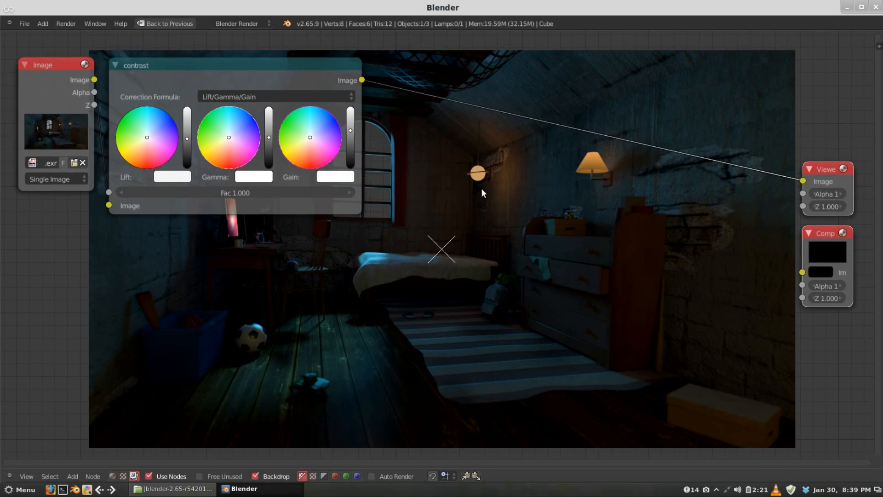
pyautogui.scroll(2, 482, 189)
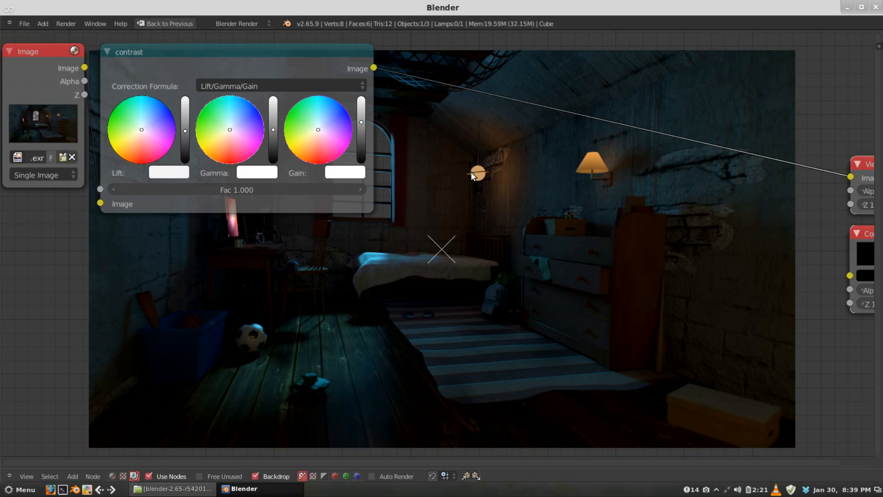
pyautogui.hotkey('shift', 'a')
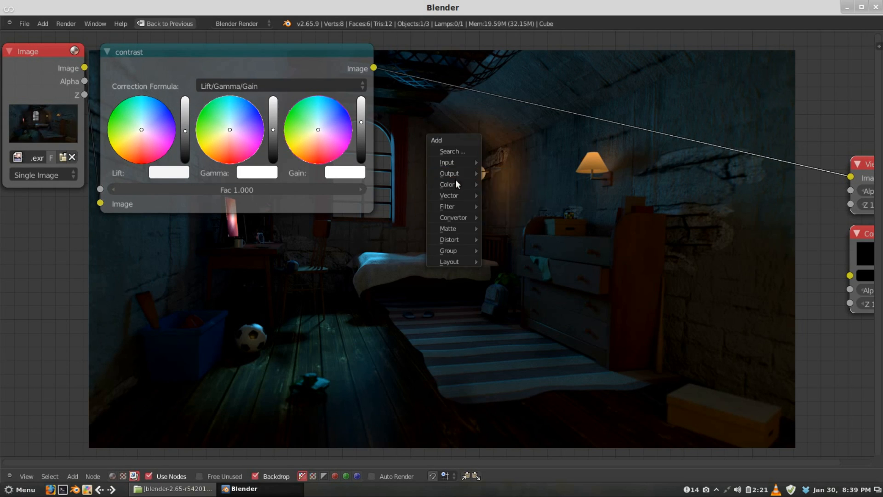
pyautogui.moveTo(456, 184)
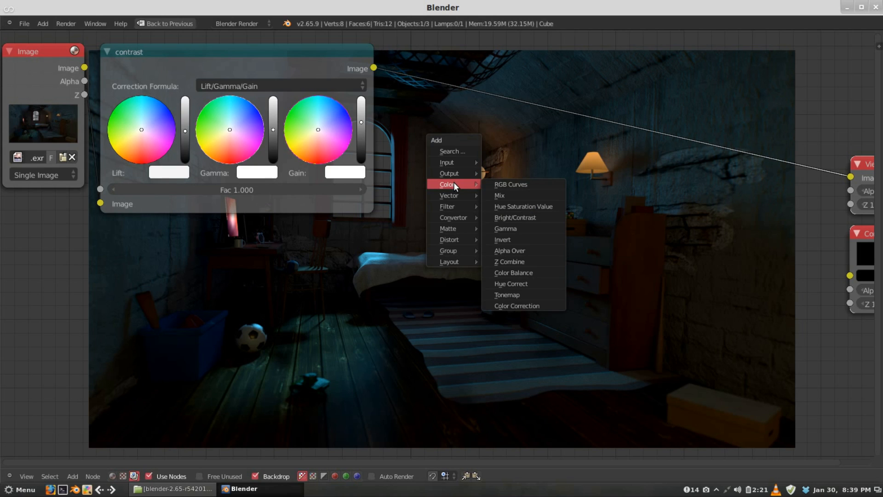
pyautogui.click(522, 272)
pyautogui.click(592, 244)
pyautogui.moveTo(592, 244); pyautogui.dragTo(572, 261, button='middle')
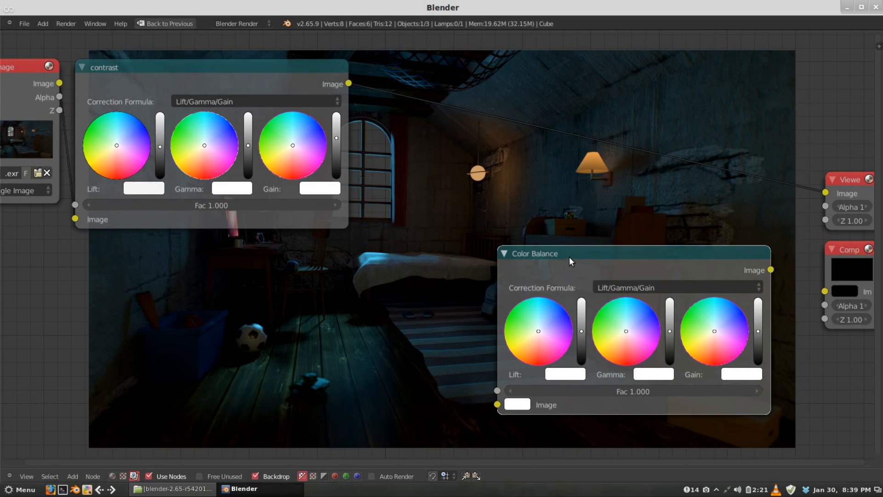
pyautogui.moveTo(606, 269); pyautogui.dragTo(466, 83)
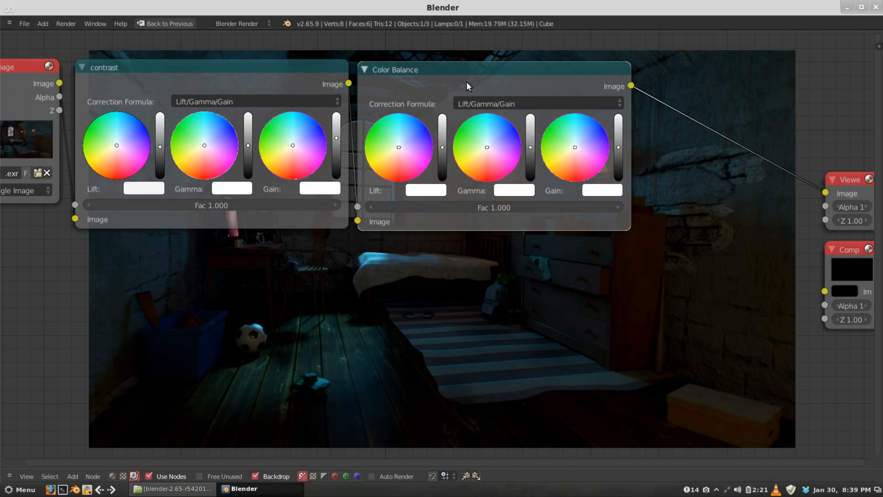
pyautogui.moveTo(468, 78); pyautogui.dragTo(470, 77)
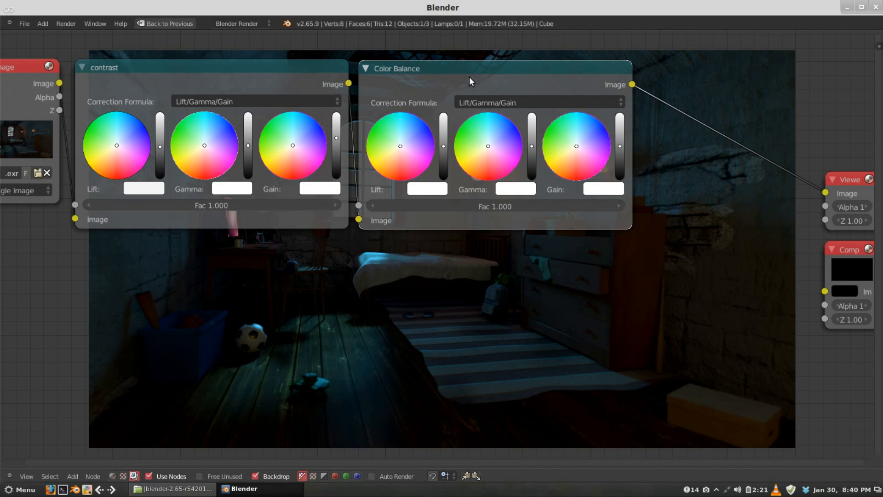
# Tint the shadows slightly blue with the Lift colour of the new Color Balance node.
pyautogui.scroll(1, 506, 125)
pyautogui.moveTo(506, 126); pyautogui.dragTo(473, 123, button='middle')
pyautogui.scroll(5, 392, 130)
pyautogui.moveTo(387, 128); pyautogui.dragTo(358, 189, button='middle')
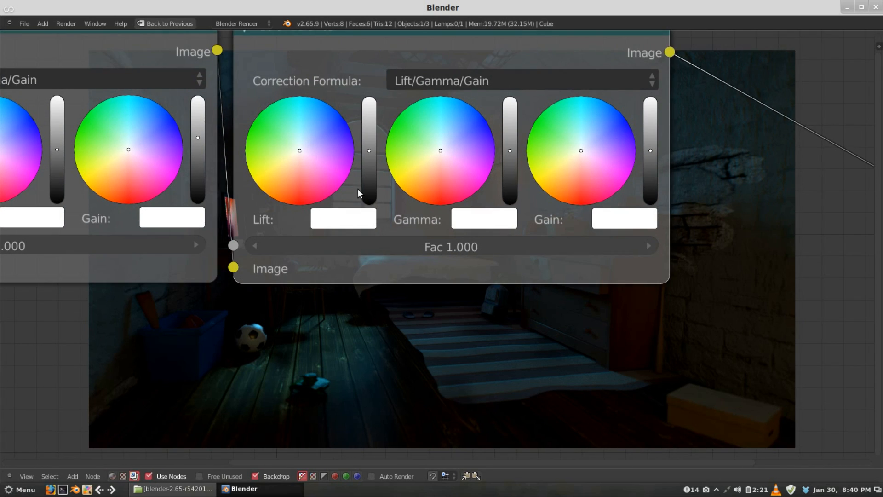
pyautogui.scroll(1, 358, 189)
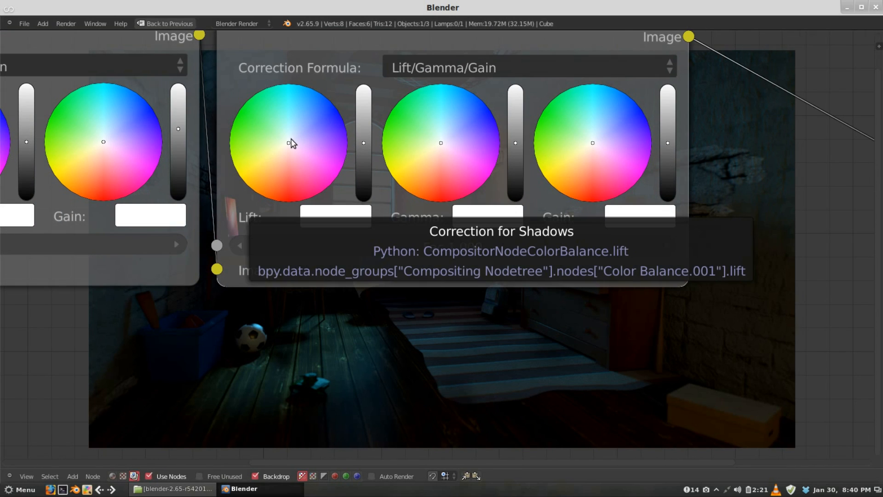
pyautogui.click(291, 144)
pyautogui.moveTo(291, 144); pyautogui.dragTo(582, 274, button='middle')
pyautogui.scroll(-2, 583, 274)
pyautogui.scroll(-5, 583, 274)
pyautogui.moveTo(503, 242); pyautogui.dragTo(504, 224, button='middle')
pyautogui.scroll(3, 628, 264)
pyautogui.moveTo(612, 259); pyautogui.dragTo(674, 311, button='middle')
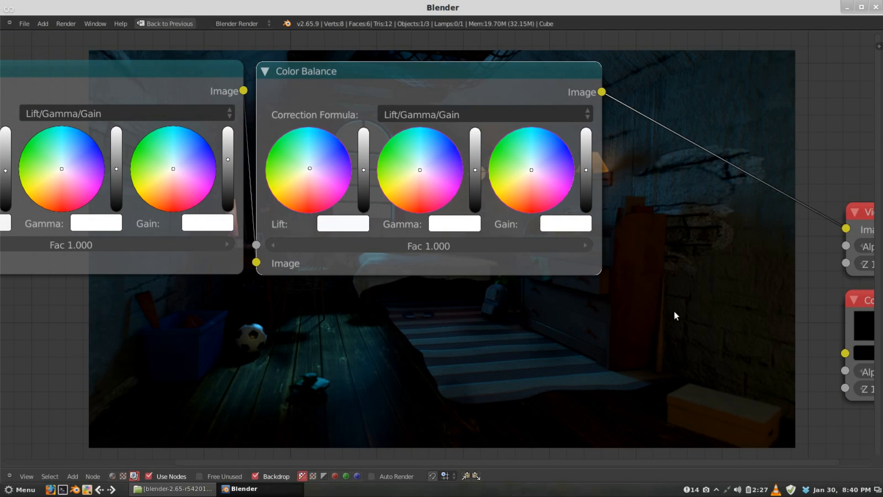
# Scale down the backdrop image so more of the room shows beside the nodes.
pyautogui.press('v')
pyautogui.moveTo(617, 272); pyautogui.dragTo(578, 231, button='middle')
pyautogui.press('v')
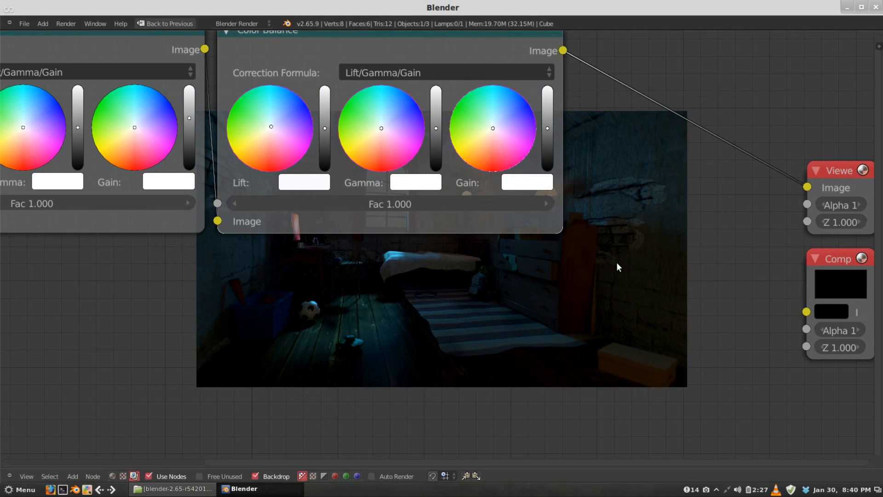
pyautogui.press('v')
# Tint the midtones light blue with the Gamma colour of the second Color Balance node.
pyautogui.moveTo(551, 269); pyautogui.dragTo(255, 339, button='middle')
pyautogui.moveTo(437, 221); pyautogui.dragTo(644, 197, button='middle')
pyautogui.scroll(3, 522, 185)
pyautogui.scroll(1, 522, 184)
pyautogui.moveTo(493, 177); pyautogui.dragTo(494, 197, button='middle')
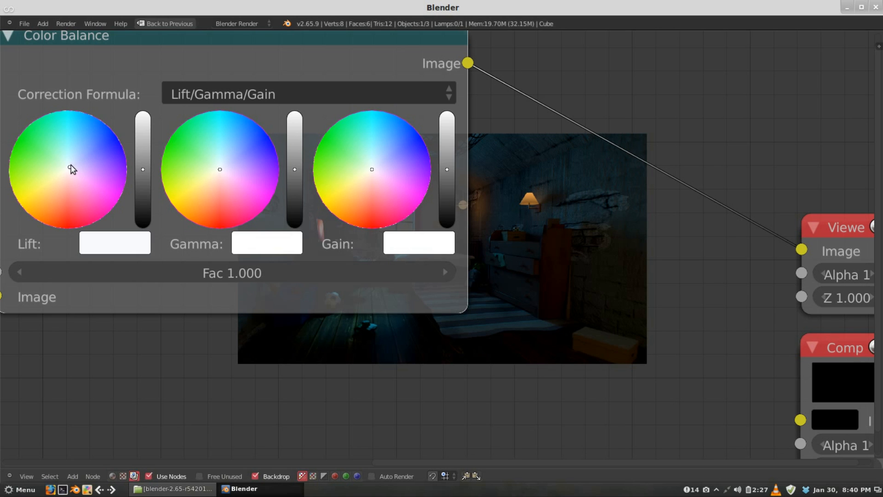
pyautogui.moveTo(324, 170); pyautogui.dragTo(234, 186, button='middle')
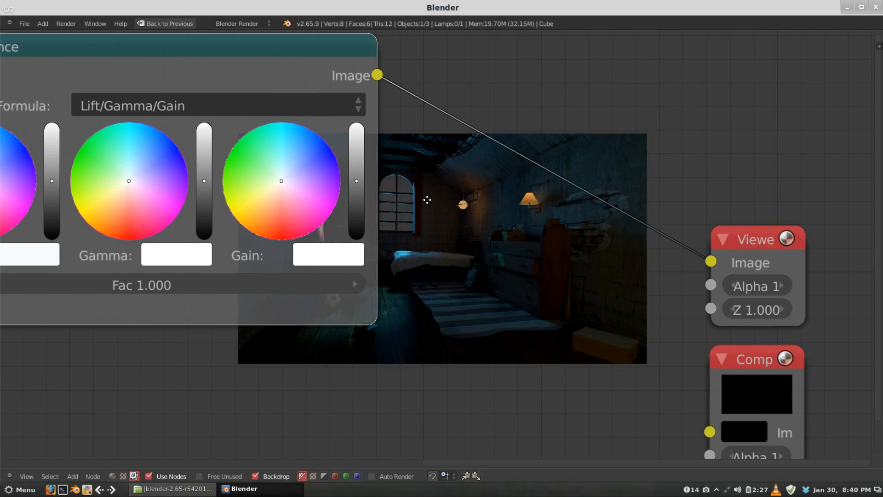
pyautogui.moveTo(424, 201); pyautogui.dragTo(436, 187, button='middle')
pyautogui.moveTo(152, 158); pyautogui.dragTo(146, 156, button='middle')
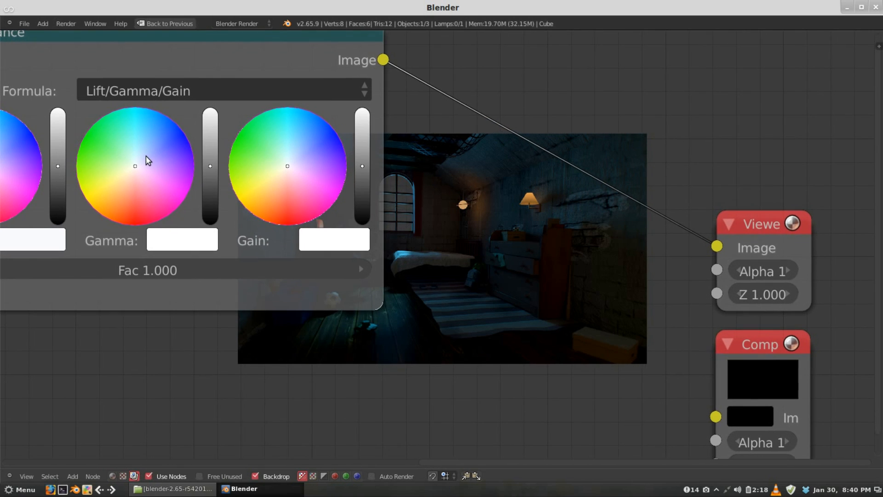
pyautogui.moveTo(146, 160); pyautogui.dragTo(147, 153)
pyautogui.moveTo(562, 253); pyautogui.dragTo(420, 166, button='middle')
pyautogui.moveTo(732, 159); pyautogui.dragTo(138, 243, button='middle')
pyautogui.moveTo(432, 249); pyautogui.dragTo(534, 237, button='middle')
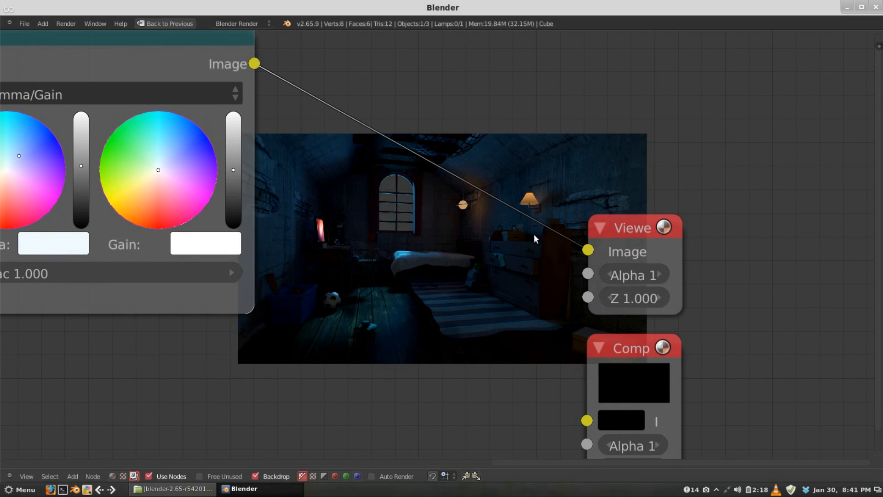
# Tint the second Color Balance node's Gain towards warm orange and raise its brightness slightly.
pyautogui.moveTo(263, 181); pyautogui.dragTo(385, 167, button='middle')
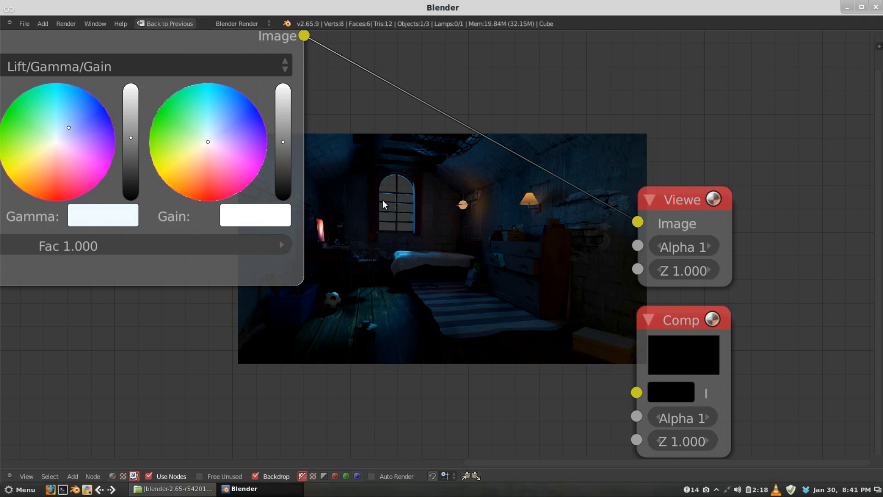
pyautogui.moveTo(198, 160); pyautogui.dragTo(195, 167)
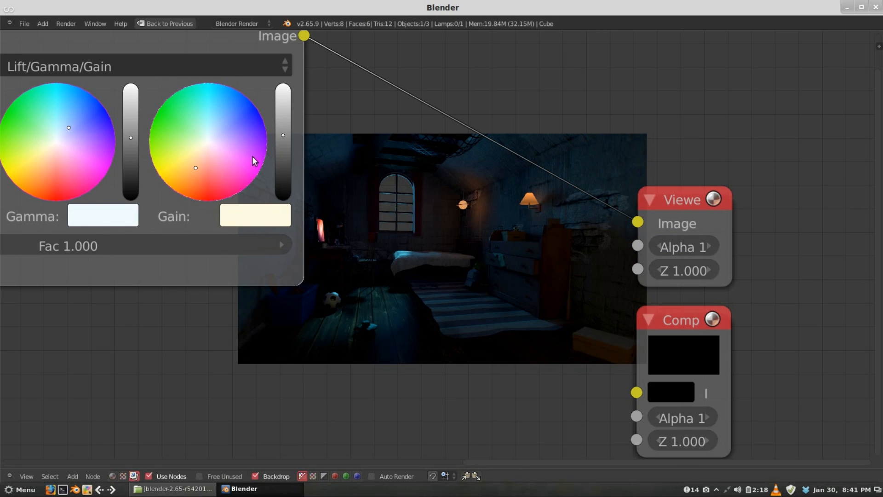
pyautogui.click(195, 171)
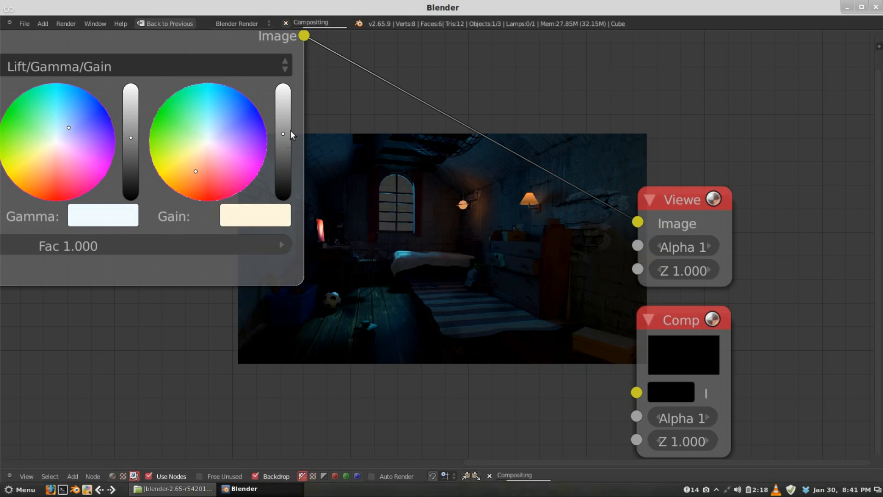
pyautogui.moveTo(282, 129); pyautogui.dragTo(283, 124)
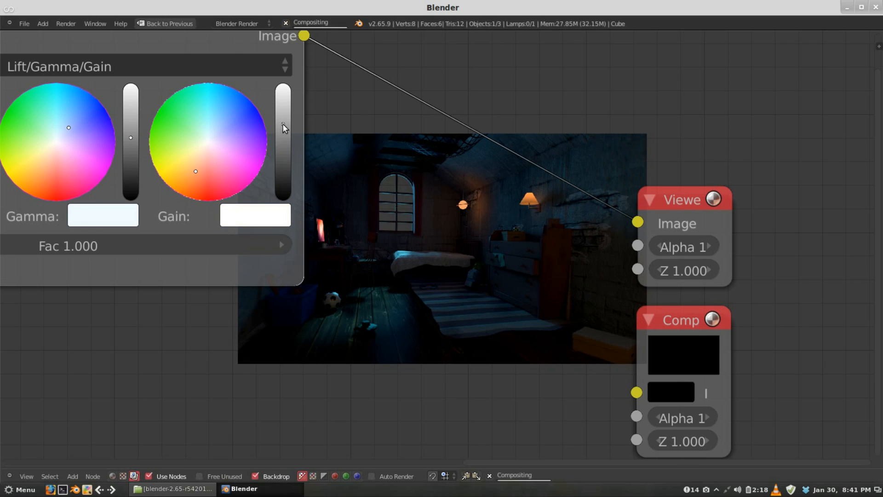
pyautogui.click(194, 175)
# Add a second Image input node and place it below the existing Image node.
pyautogui.moveTo(459, 190); pyautogui.dragTo(486, 171, button='middle')
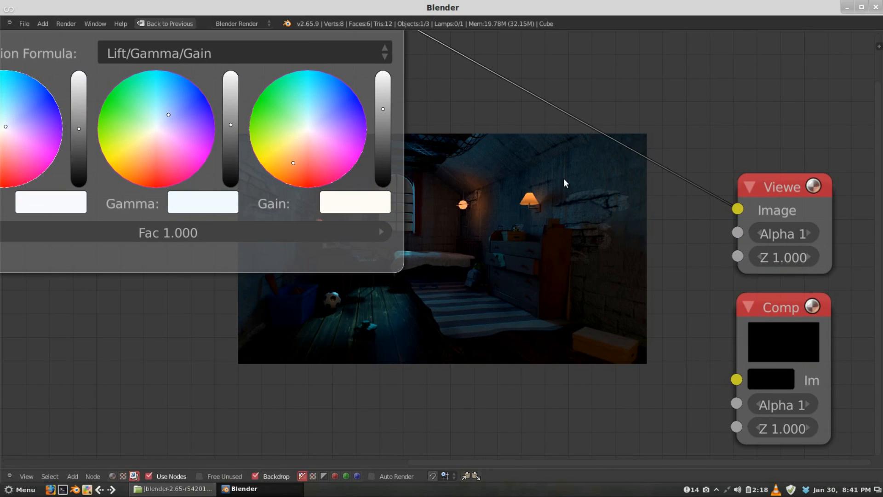
pyautogui.scroll(-4, 576, 180)
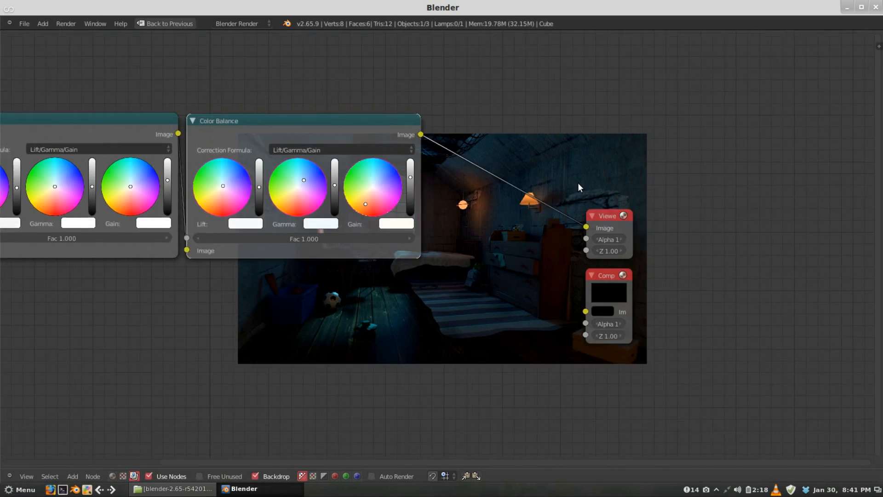
pyautogui.moveTo(500, 201); pyautogui.dragTo(604, 159, button='middle')
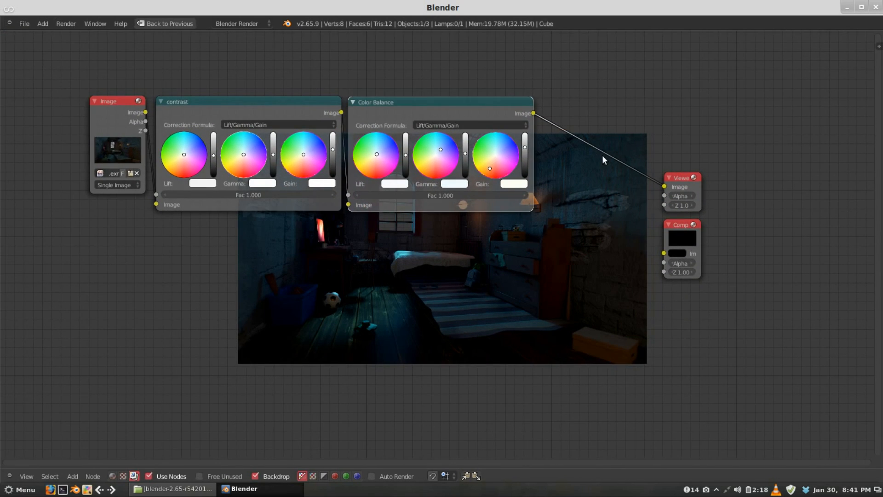
pyautogui.scroll(2, 603, 156)
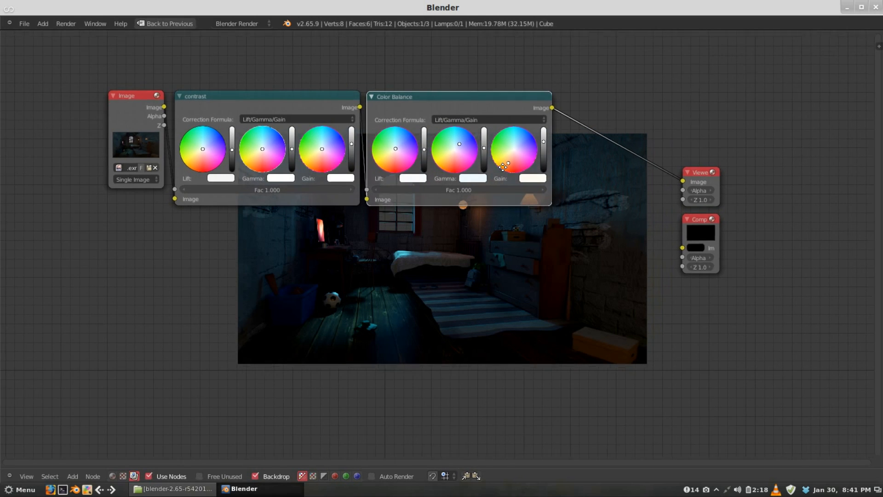
pyautogui.moveTo(503, 167); pyautogui.dragTo(527, 167, button='middle')
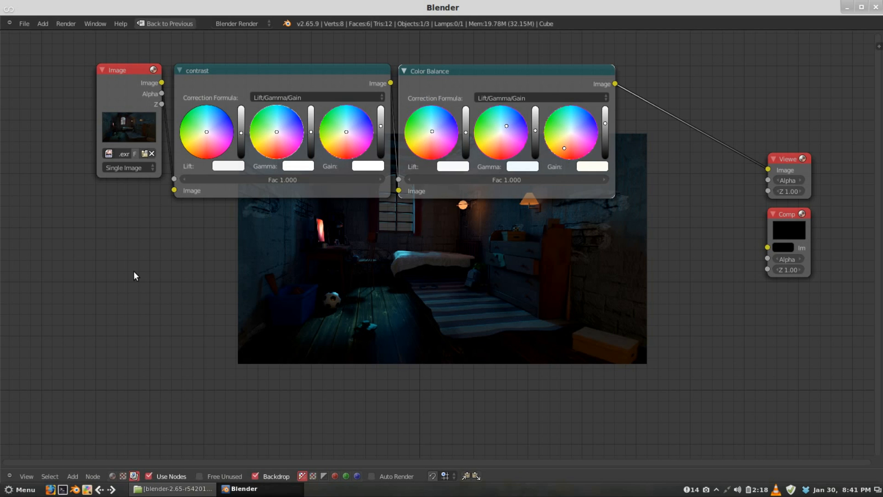
pyautogui.hotkey('shift', 'a')
pyautogui.moveTo(121, 250)
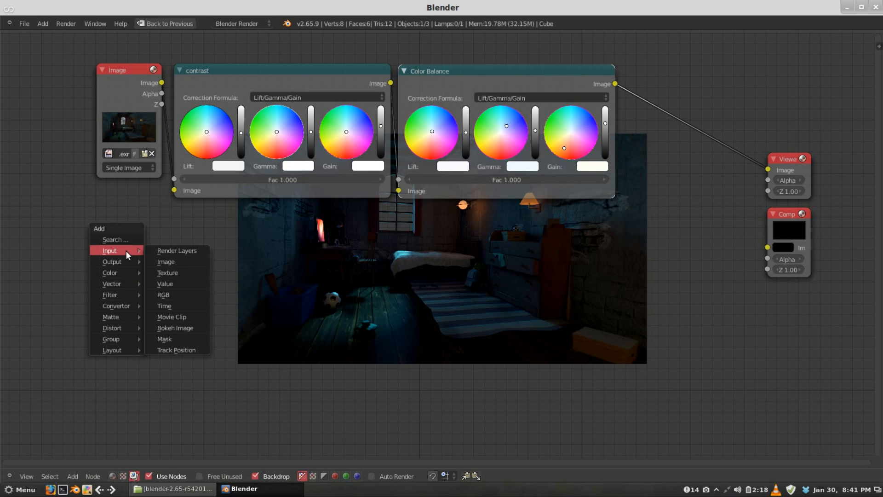
pyautogui.click(171, 262)
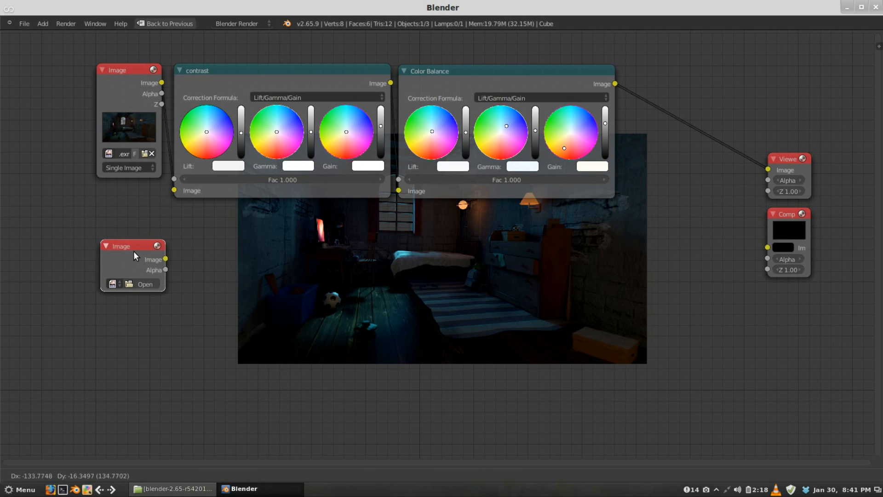
pyautogui.click(130, 252)
pyautogui.scroll(3, 235, 257)
pyautogui.moveTo(142, 286); pyautogui.dragTo(168, 299, button='middle')
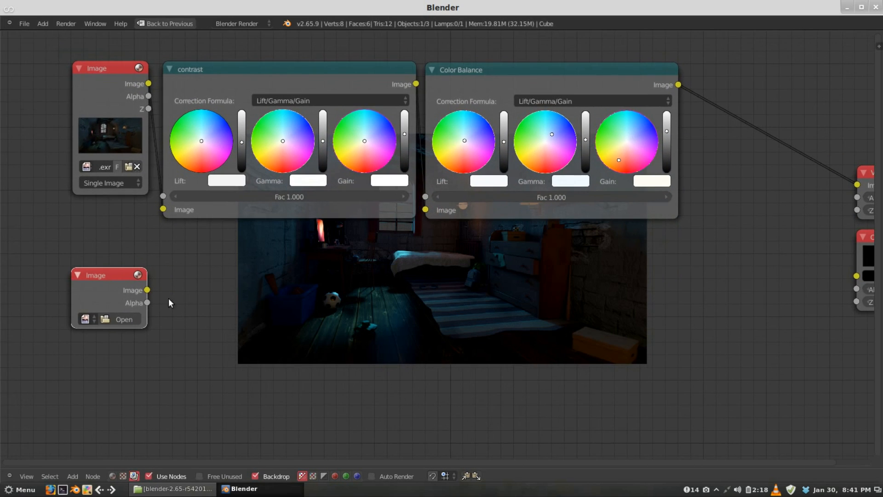
# Load dust-trans.exr from the project's renders/raw folder into the new Image node.
pyautogui.click(121, 319)
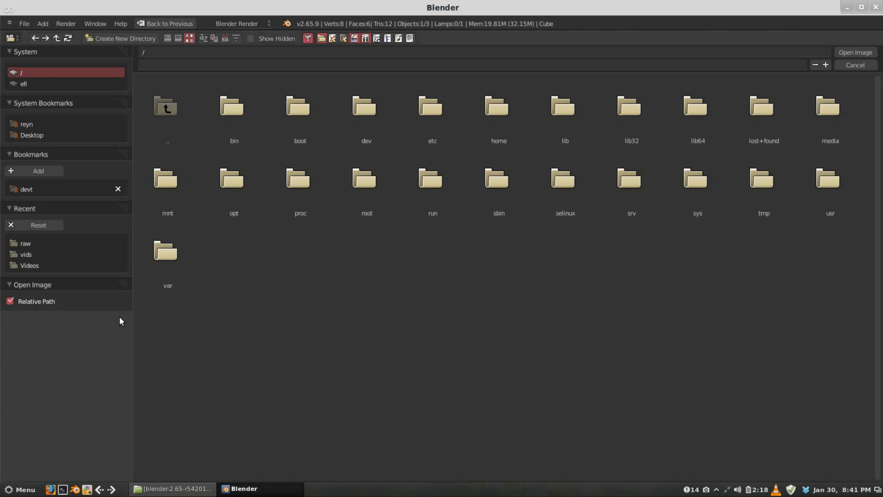
pyautogui.click(37, 187)
pyautogui.click(296, 120)
pyautogui.click(232, 110)
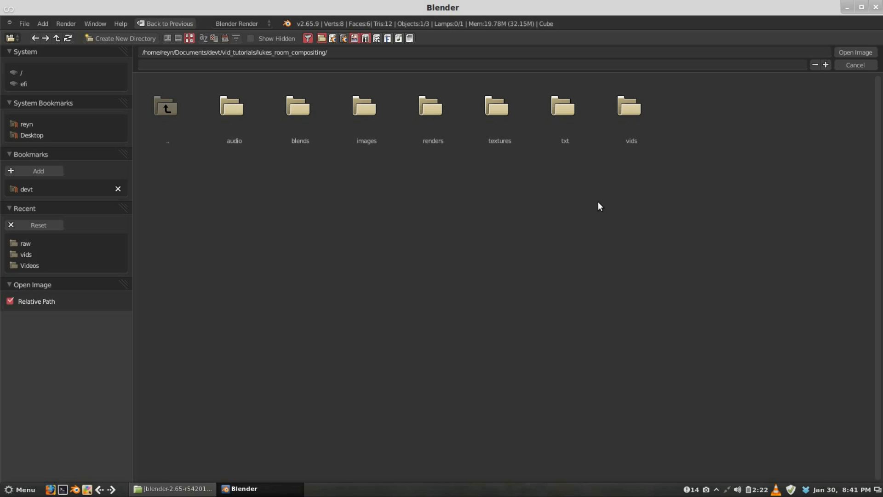
pyautogui.click(434, 110)
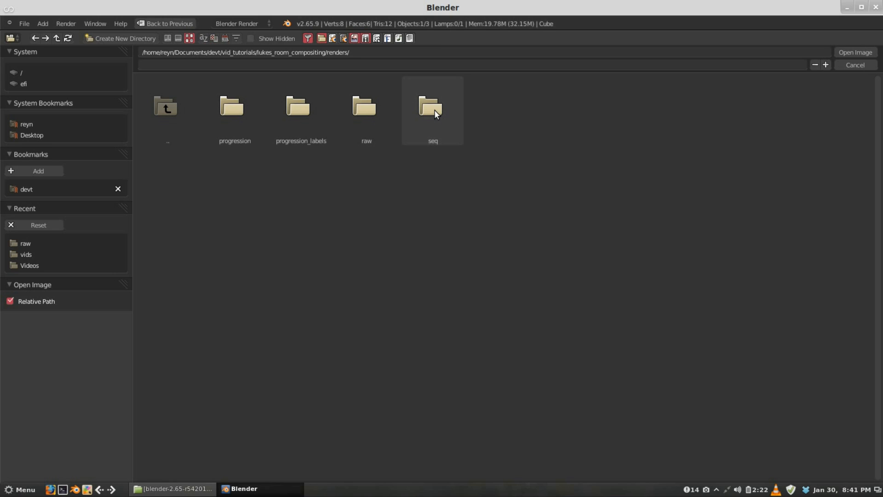
pyautogui.click(361, 113)
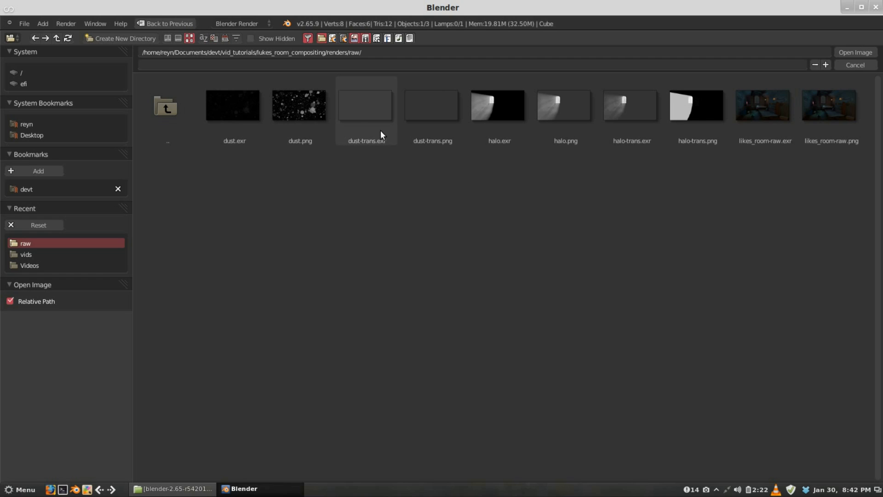
pyautogui.click(368, 111)
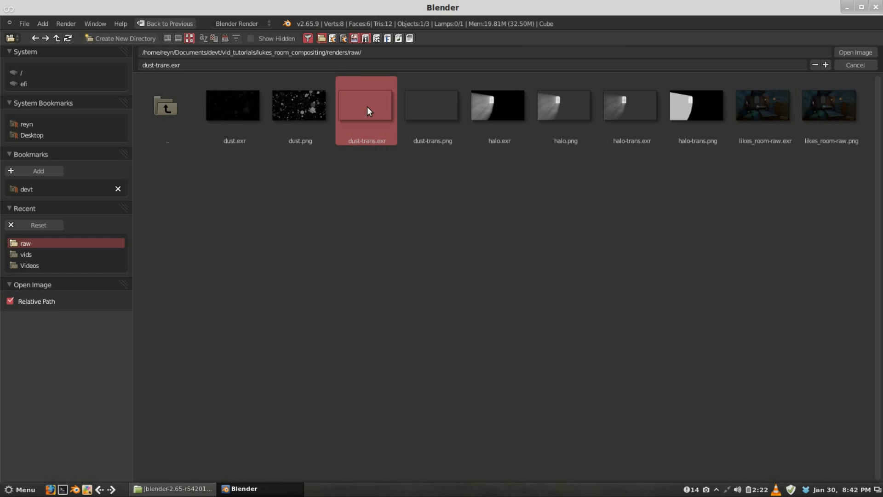
pyautogui.doubleClick(370, 111)
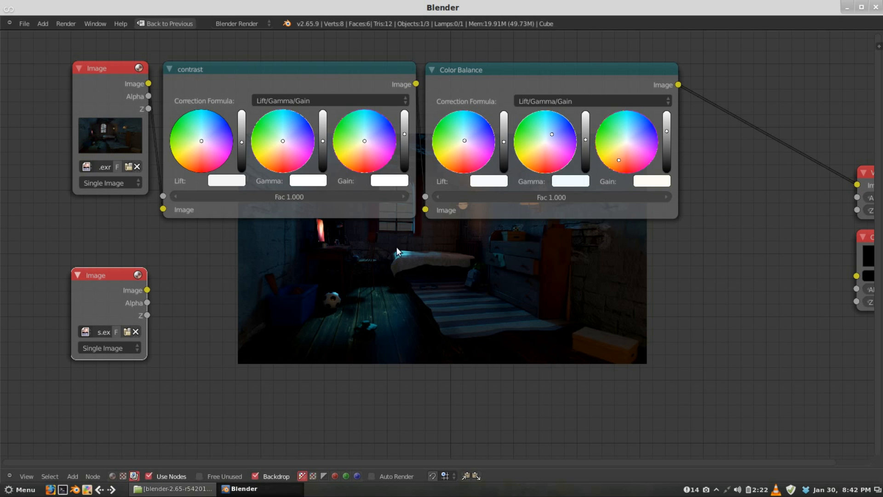
pyautogui.moveTo(472, 221); pyautogui.dragTo(443, 223, button='middle')
pyautogui.scroll(-2, 625, 259)
pyautogui.moveTo(615, 257); pyautogui.dragTo(590, 243, button='middle')
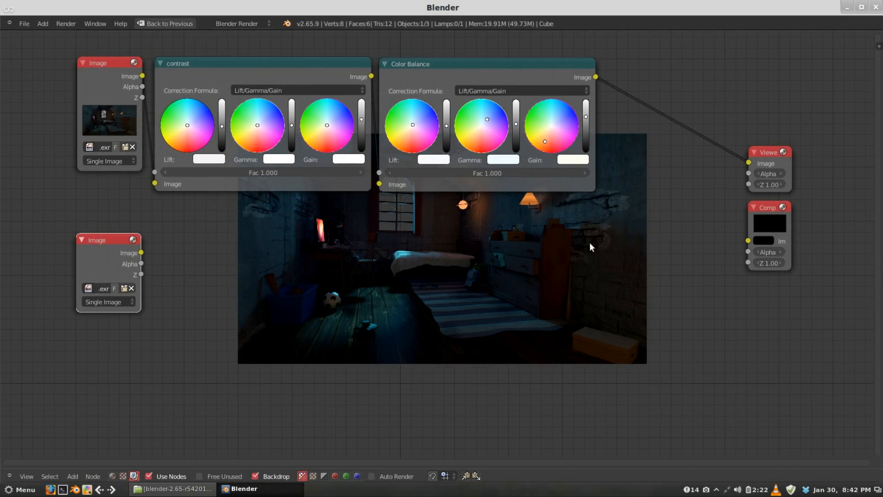
pyautogui.scroll(1, 590, 243)
pyautogui.scroll(2, 591, 247)
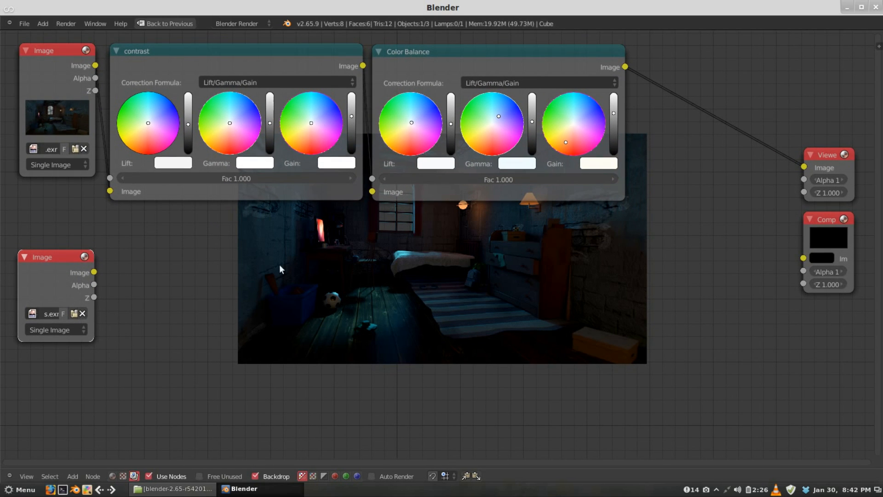
# Select the Viewer and Composite nodes together and move them further away from the second Color Balance node.
pyautogui.moveTo(563, 293); pyautogui.dragTo(536, 279, button='middle')
pyautogui.scroll(-2, 559, 296)
pyautogui.press('a')
pyautogui.press('b')
pyautogui.moveTo(739, 173); pyautogui.dragTo(799, 312)
pyautogui.press('g')
pyautogui.click(776, 312)
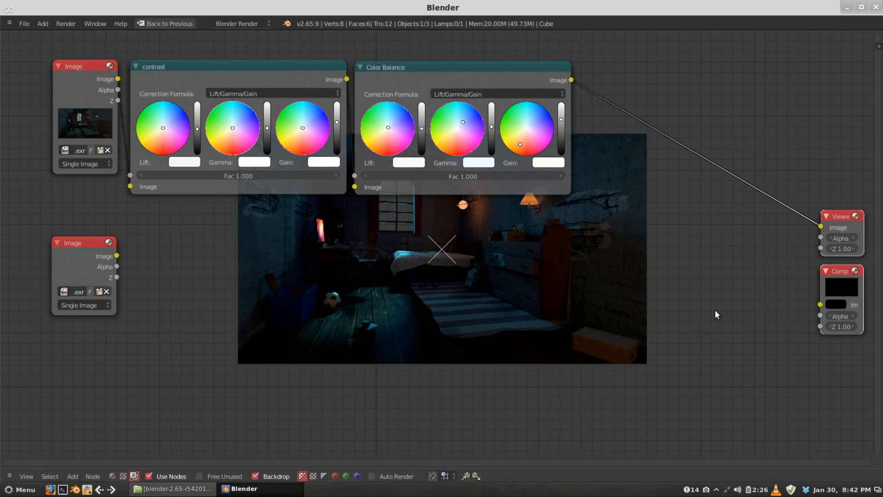
# Add an Alpha Over node and insert it into the link between the second Color Balance node and the Viewer.
pyautogui.moveTo(651, 303); pyautogui.dragTo(608, 289, button='middle')
pyautogui.hotkey('shift', 'a')
pyautogui.moveTo(544, 240)
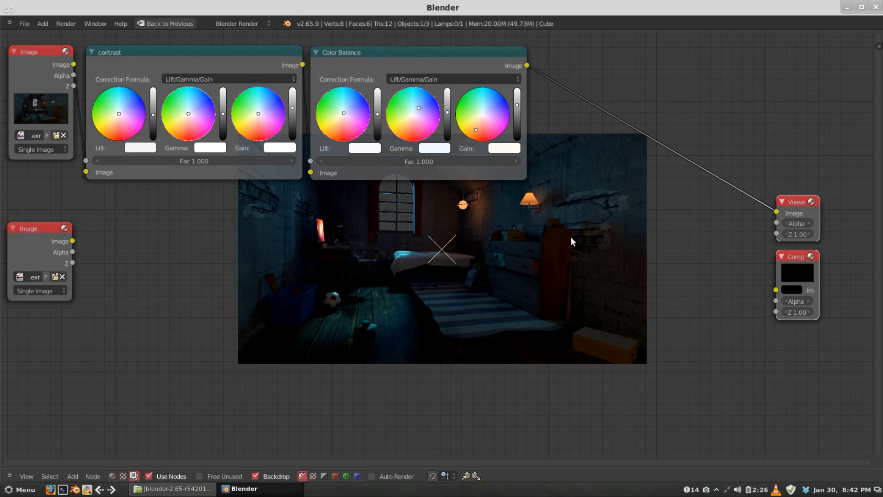
pyautogui.hotkey('shift', 'a')
pyautogui.moveTo(552, 259)
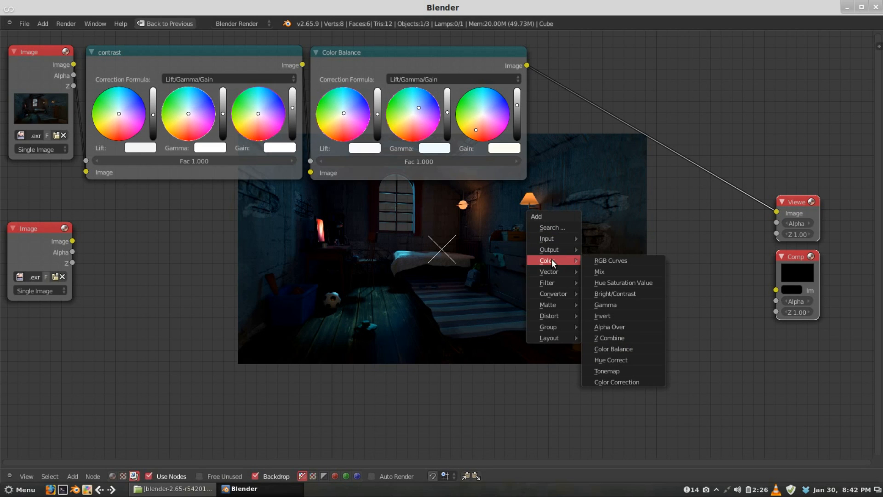
pyautogui.click(619, 325)
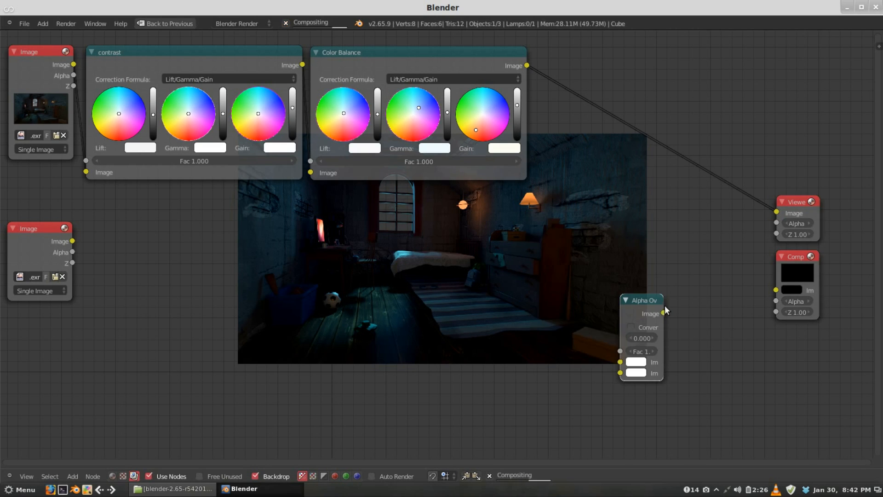
pyautogui.moveTo(641, 317); pyautogui.dragTo(658, 207)
pyautogui.click(654, 144)
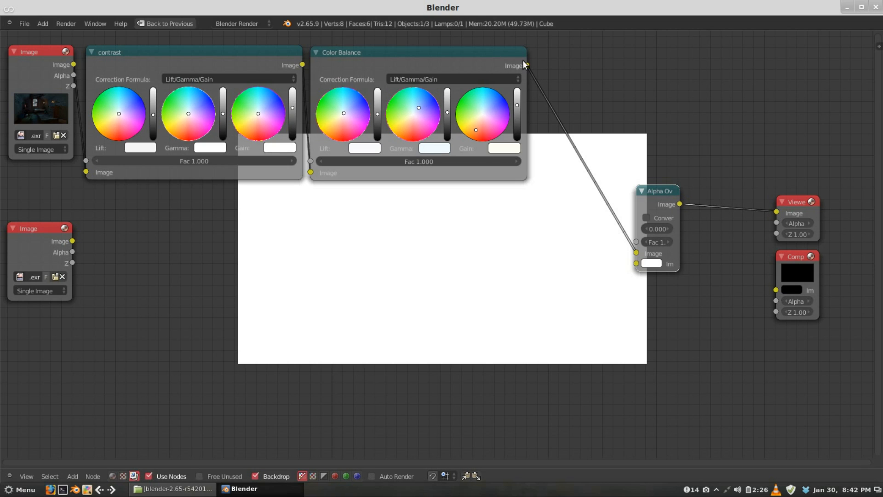
# Connect the dust Image node's Image output to the second Image input of the Alpha Over node.
pyautogui.press('a')
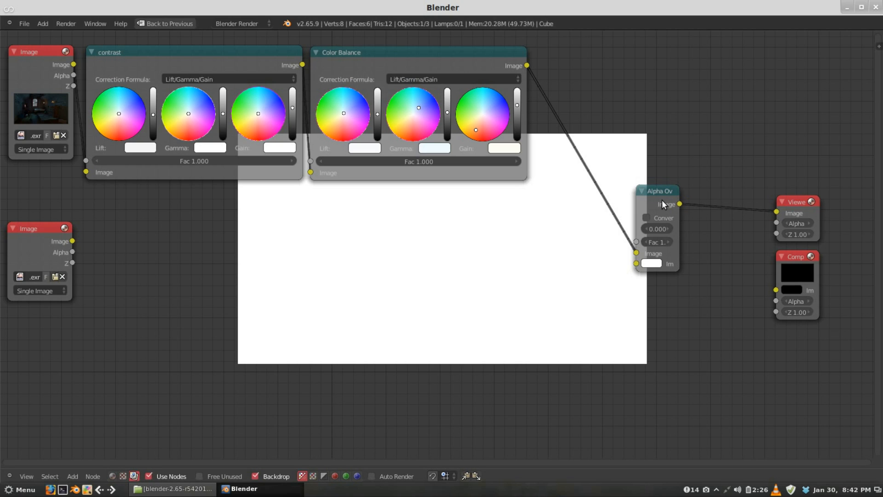
pyautogui.rightClick(661, 201)
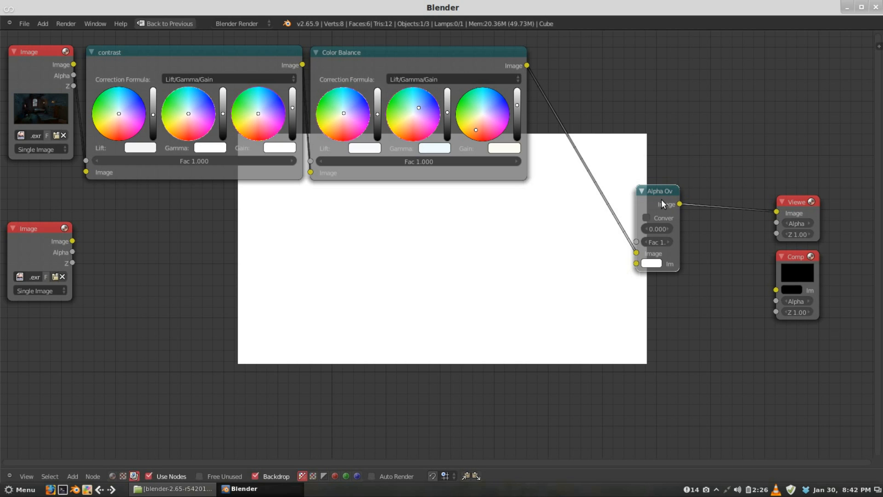
pyautogui.rightClick(38, 242)
pyautogui.press('f')
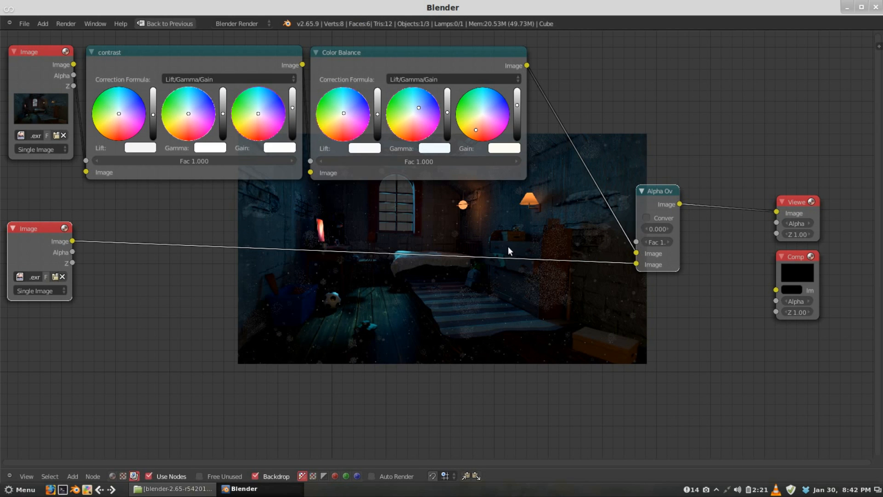
# Add a third Image input node and place it directly below the dust Image node.
pyautogui.moveTo(449, 229)
pyautogui.mouseDown(button='middle')
pyautogui.moveTo(450, 209)
pyautogui.moveTo(446, 228)
pyautogui.mouseUp(button='middle')
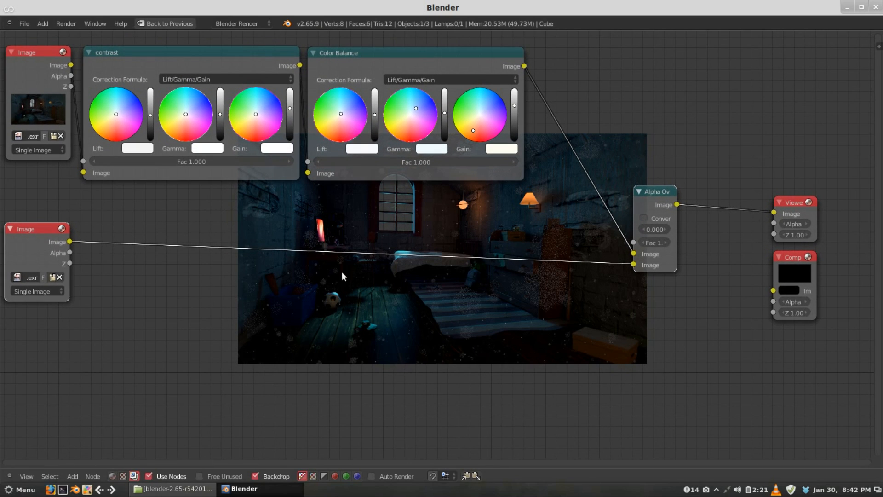
pyautogui.rightClick(43, 251)
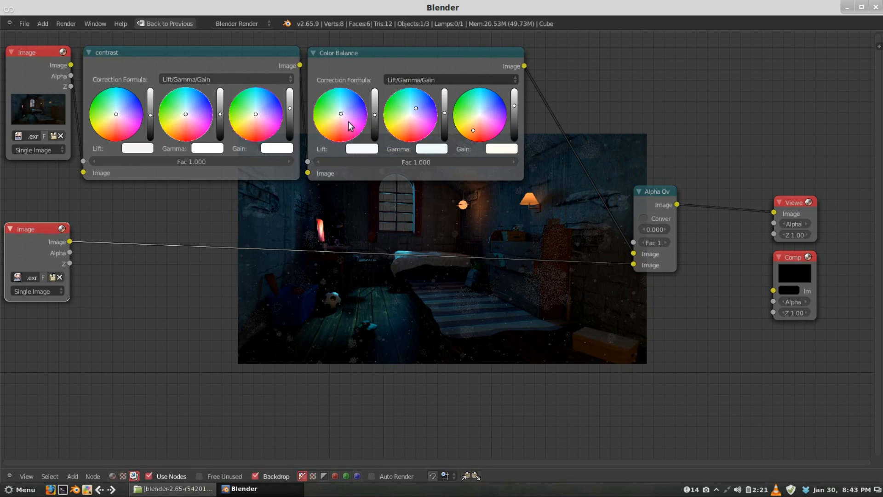
pyautogui.moveTo(485, 214)
pyautogui.mouseDown(button='middle')
pyautogui.moveTo(491, 200)
pyautogui.moveTo(489, 210)
pyautogui.mouseUp(button='middle')
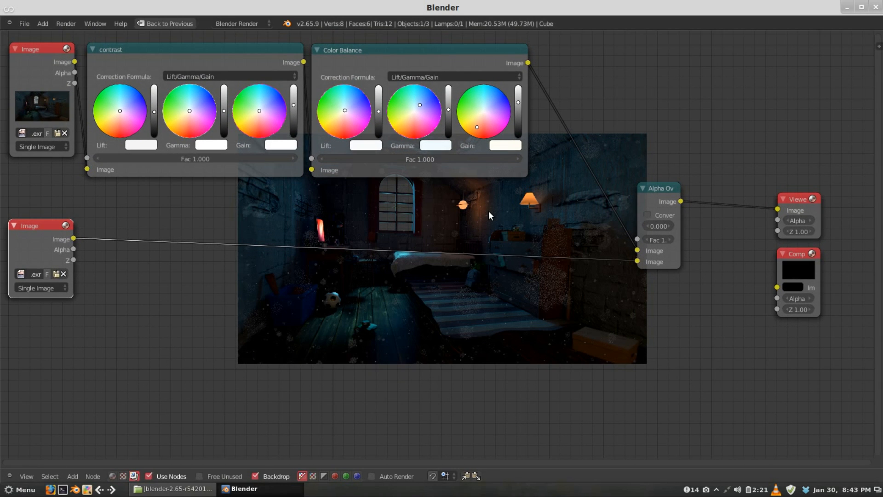
pyautogui.scroll(-1, 442, 234)
pyautogui.moveTo(476, 236); pyautogui.dragTo(454, 218, button='middle')
pyautogui.click(119, 324)
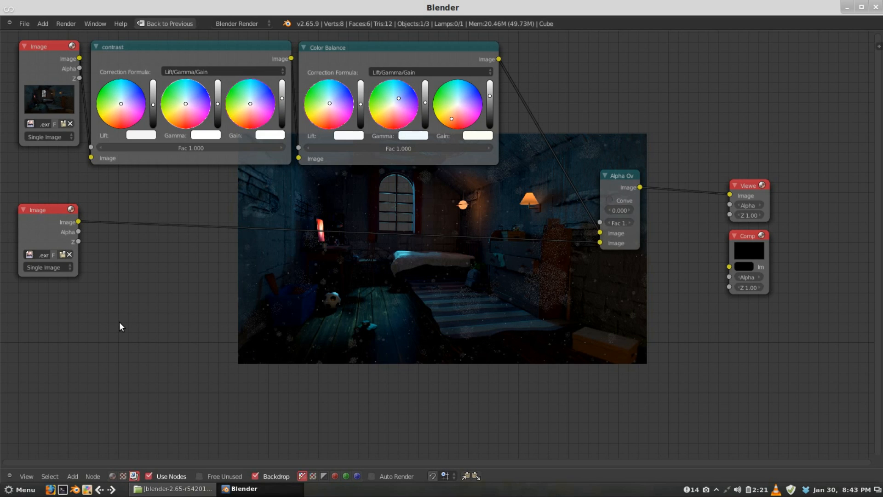
pyautogui.hotkey('shift', 'a')
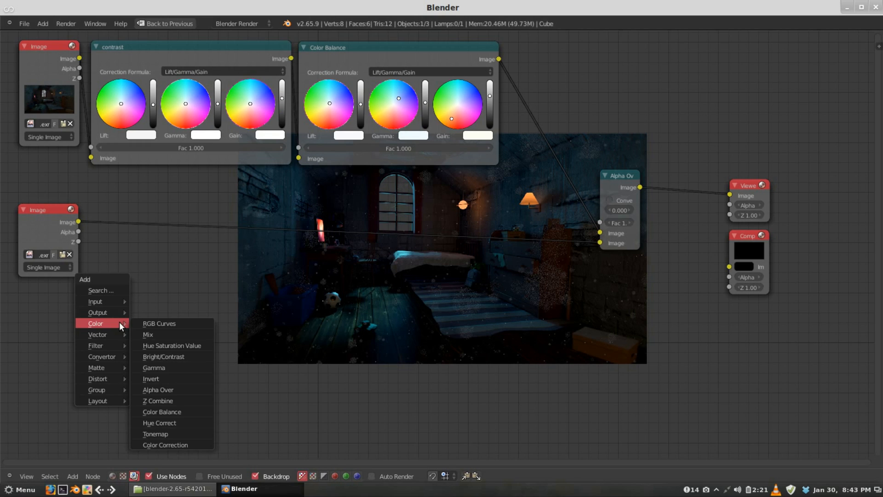
pyautogui.moveTo(107, 301)
pyautogui.click(162, 313)
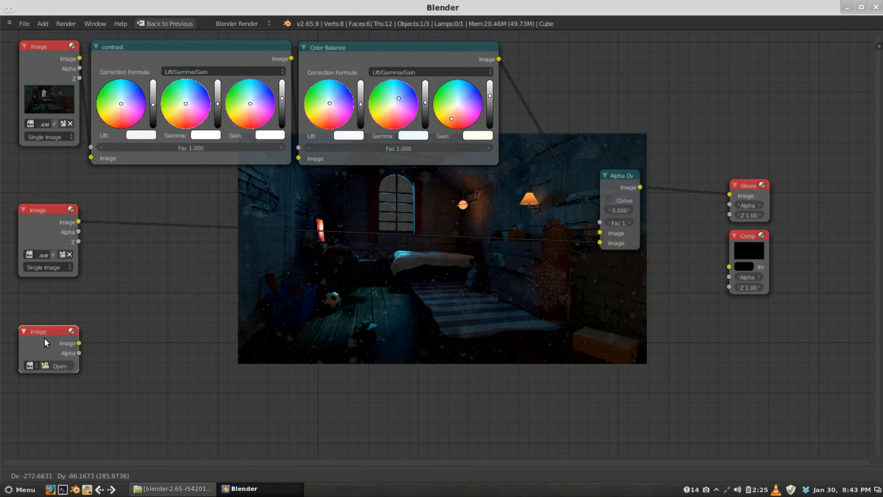
pyautogui.click(44, 338)
# Load halo.exr from the project's renders/raw folder into the new Image node.
pyautogui.click(56, 366)
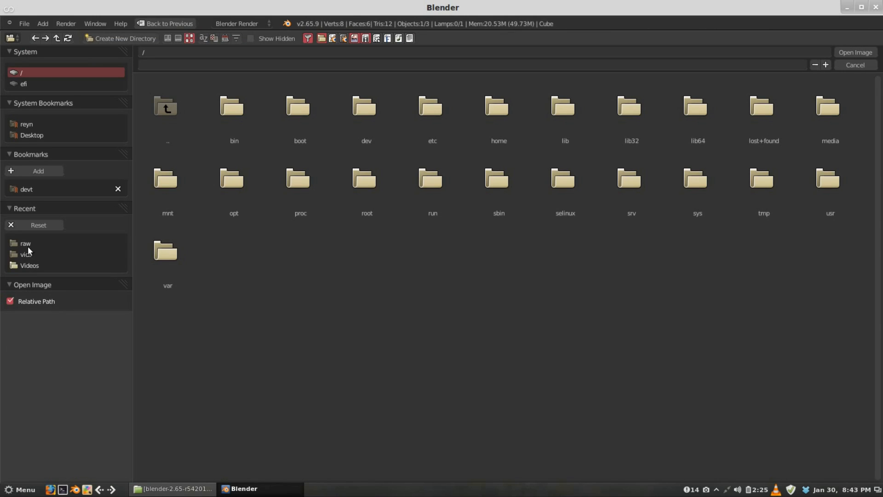
pyautogui.click(29, 191)
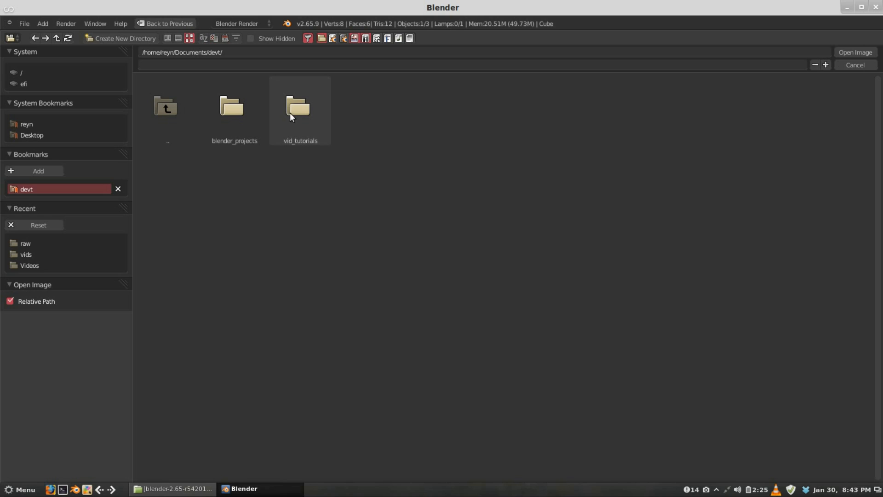
pyautogui.doubleClick(303, 113)
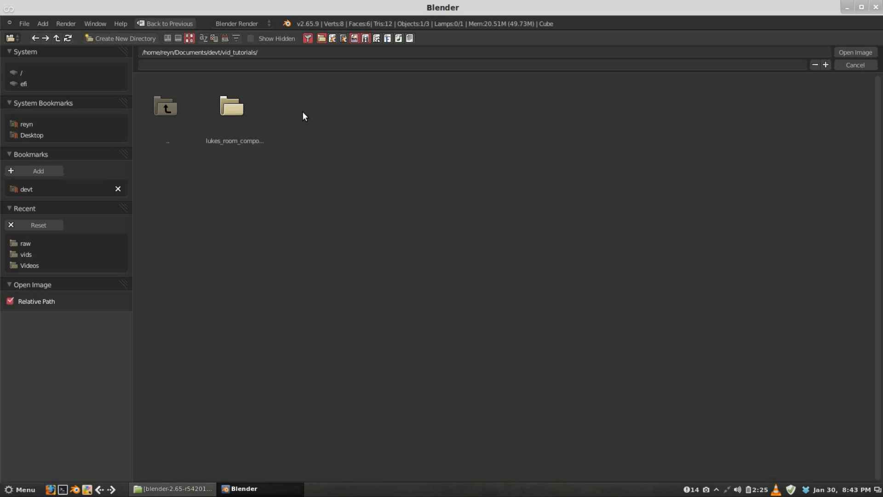
pyautogui.doubleClick(230, 107)
pyautogui.doubleClick(440, 118)
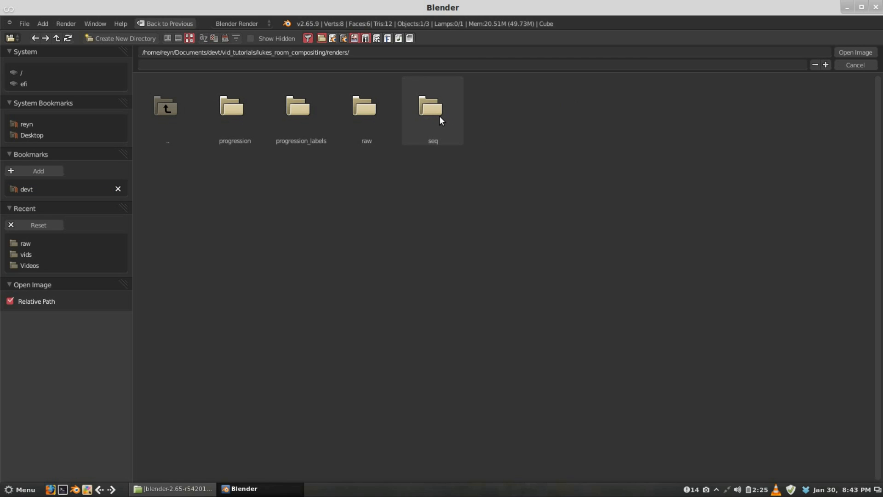
pyautogui.doubleClick(381, 112)
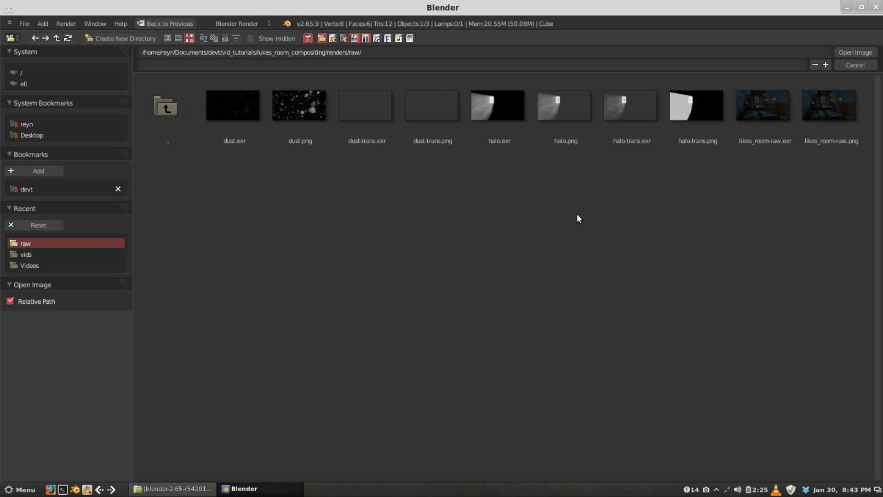
pyautogui.doubleClick(495, 115)
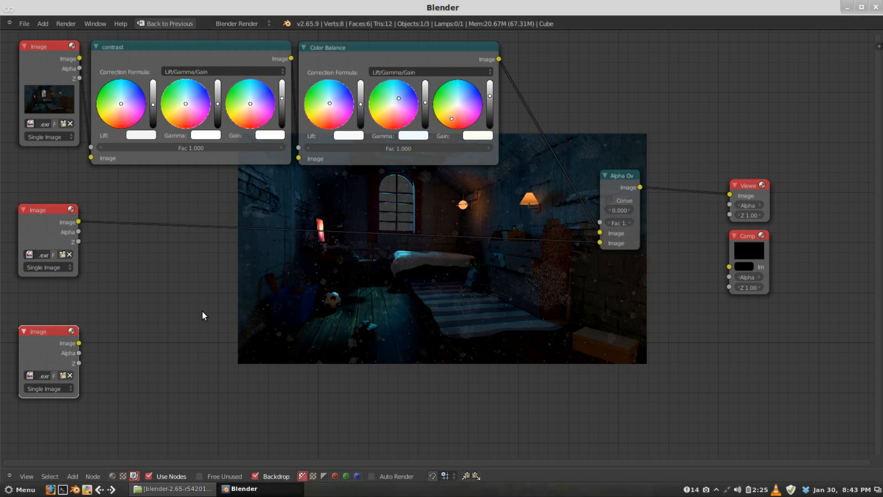
# Link the halo Image node to the Viewer and inspect the halo pass on the backdrop.
pyautogui.keyDown('ctrl'); pyautogui.keyDown('shift'); pyautogui.click(63, 345); pyautogui.keyUp('shift'); pyautogui.keyUp('ctrl')
pyautogui.moveTo(456, 247); pyautogui.dragTo(540, 263, button='middle')
pyautogui.scroll(3, 517, 250)
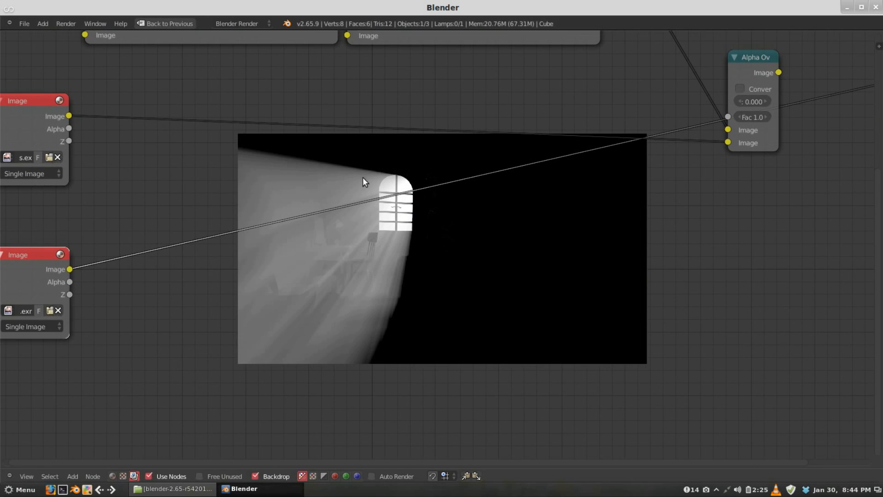
pyautogui.moveTo(421, 237); pyautogui.dragTo(507, 264, button='middle')
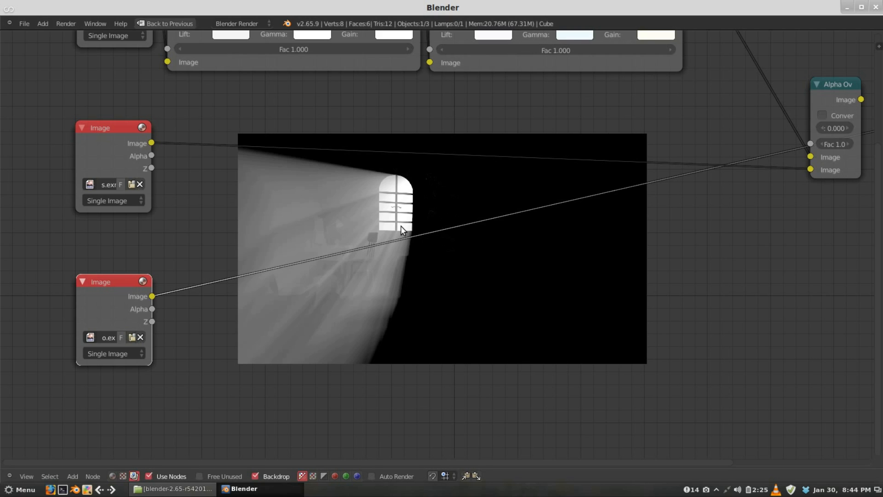
pyautogui.moveTo(509, 238); pyautogui.dragTo(451, 253, button='middle')
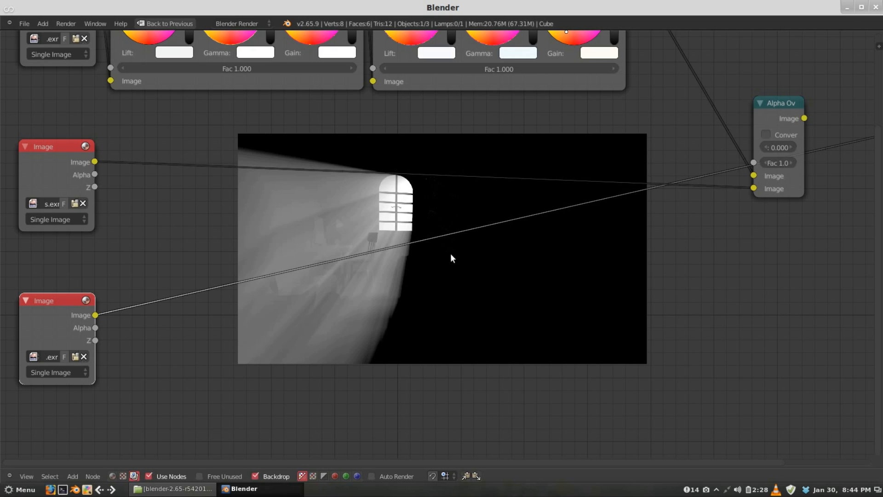
pyautogui.moveTo(356, 311); pyautogui.dragTo(385, 289, button='middle')
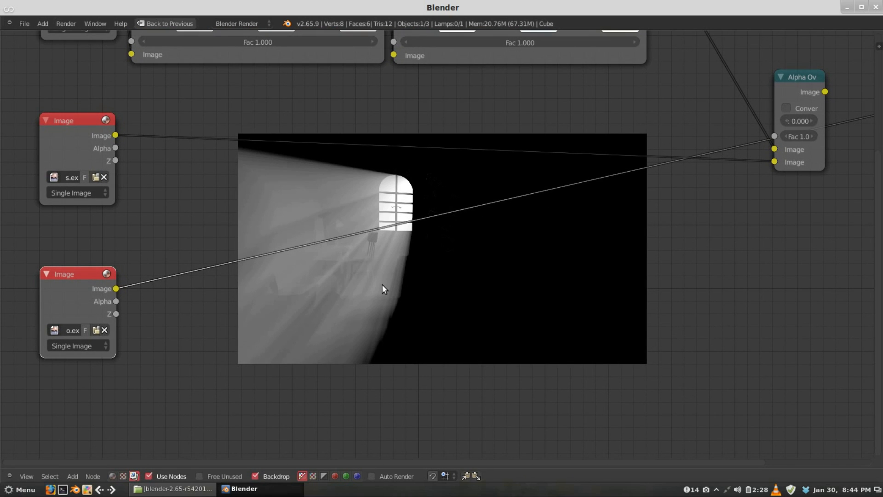
# Add an RGB Curves node and insert it into the link between the halo Image node and the Viewer.
pyautogui.moveTo(239, 304); pyautogui.dragTo(212, 277, button='middle')
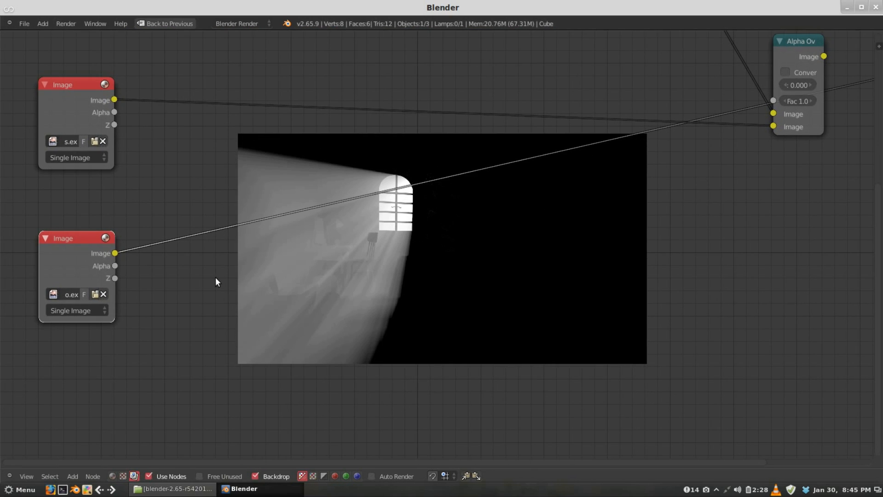
pyautogui.hotkey('shift', 'a')
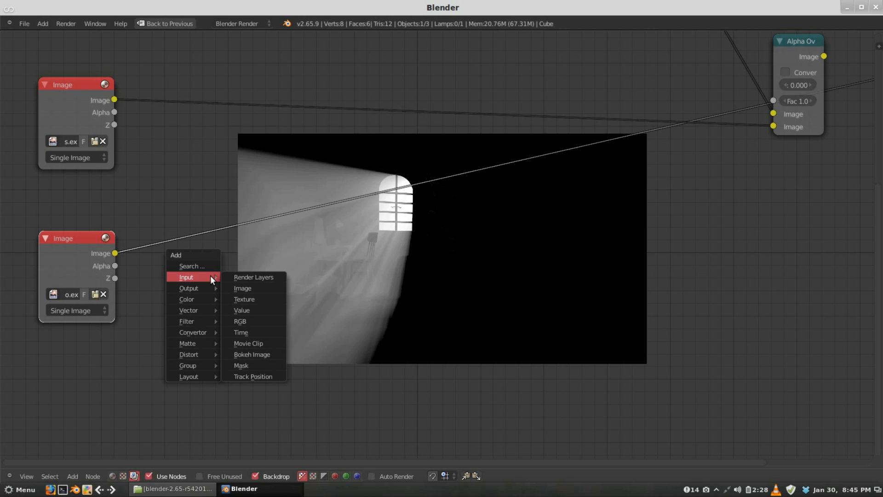
pyautogui.moveTo(195, 298)
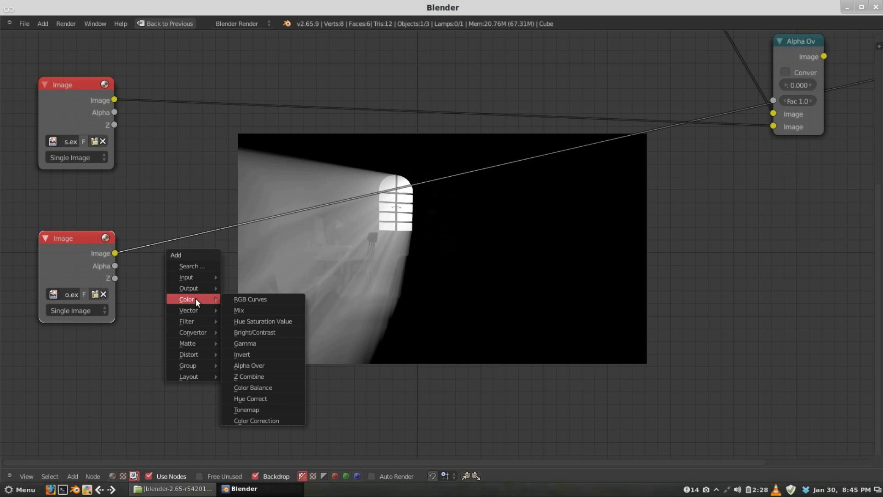
pyautogui.click(251, 300)
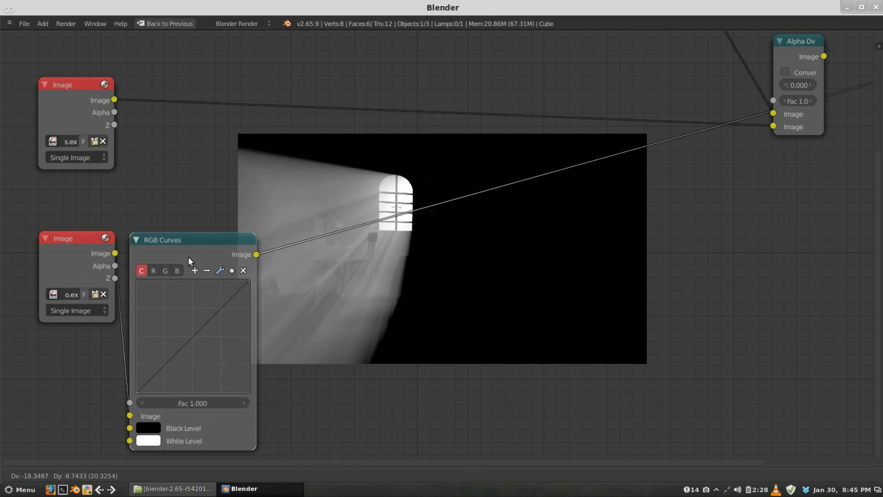
pyautogui.click(187, 258)
# Brighten the halo by bending the RGB Curves node's combined curve upwards with several control points.
pyautogui.moveTo(333, 250); pyautogui.dragTo(325, 194, button='middle')
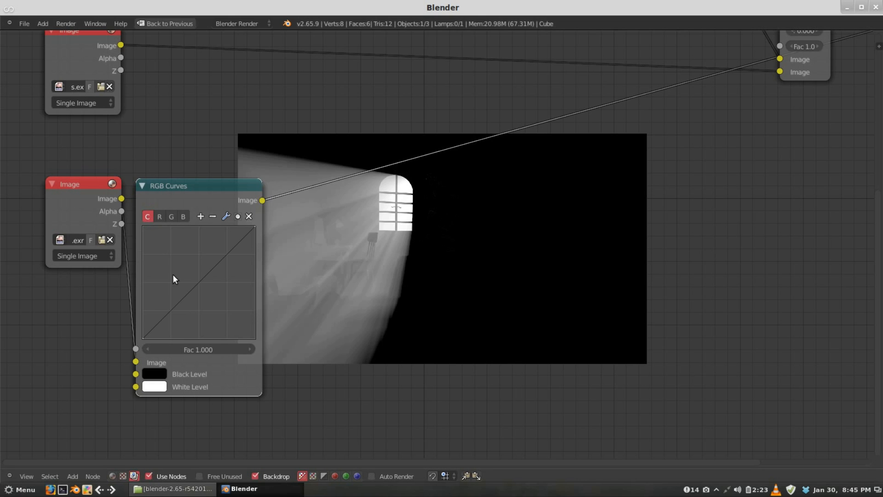
pyautogui.moveTo(199, 283); pyautogui.dragTo(192, 276)
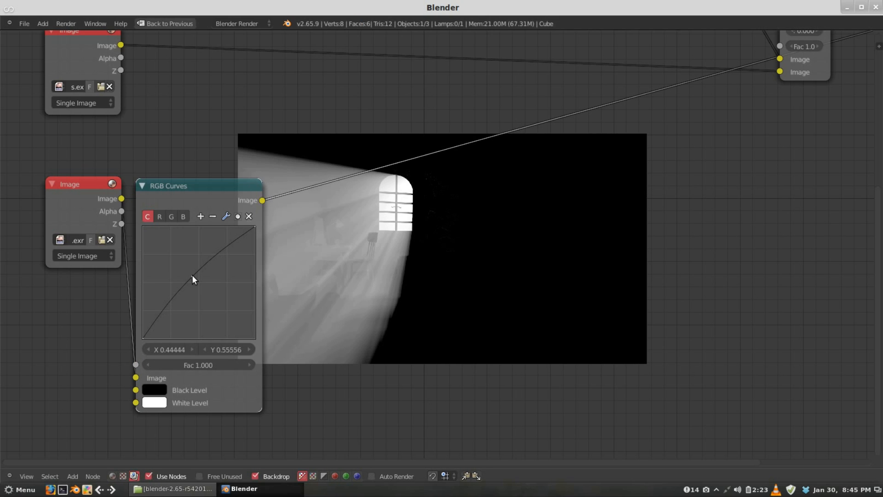
pyautogui.moveTo(192, 275); pyautogui.dragTo(221, 261)
pyautogui.moveTo(169, 306); pyautogui.dragTo(166, 304)
pyautogui.moveTo(219, 262); pyautogui.dragTo(223, 247)
# Lower the green curve of the RGB Curves node with a midpoint at X 0.55, Y 0.45.
pyautogui.click(158, 216)
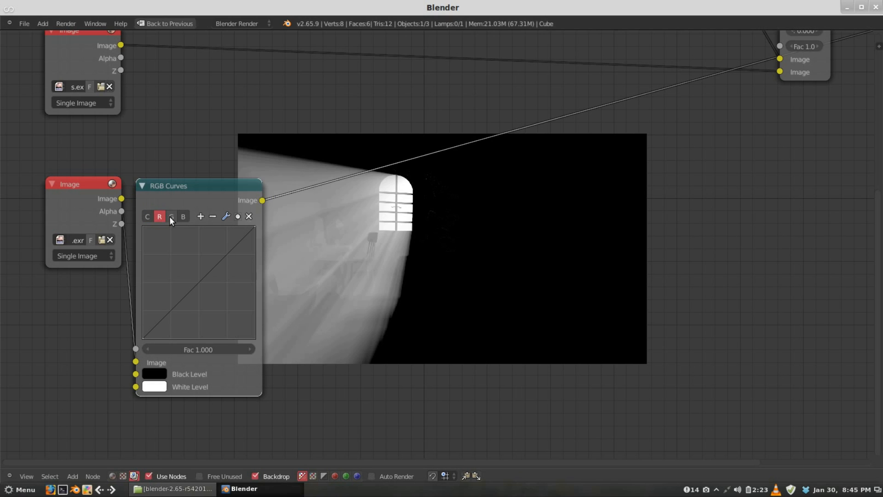
pyautogui.click(200, 281)
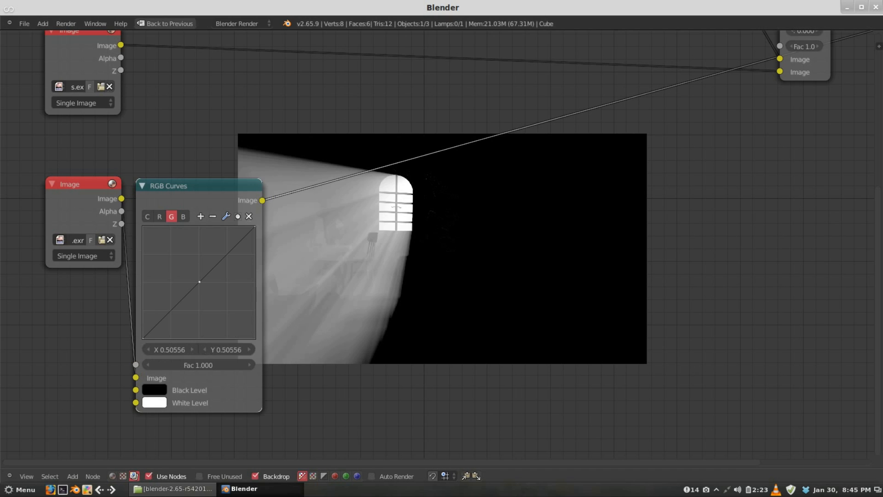
pyautogui.moveTo(200, 282); pyautogui.dragTo(204, 288)
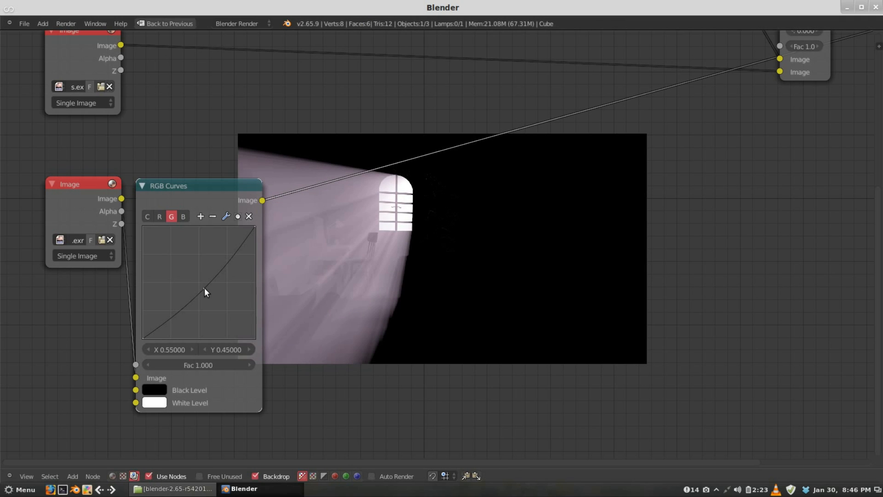
# Raise the blue curve's midpoint to X 0.45, Y 0.58333 and lower the green point to X 0.57222, Y 0.43333.
pyautogui.click(184, 216)
pyautogui.moveTo(199, 280); pyautogui.dragTo(193, 273)
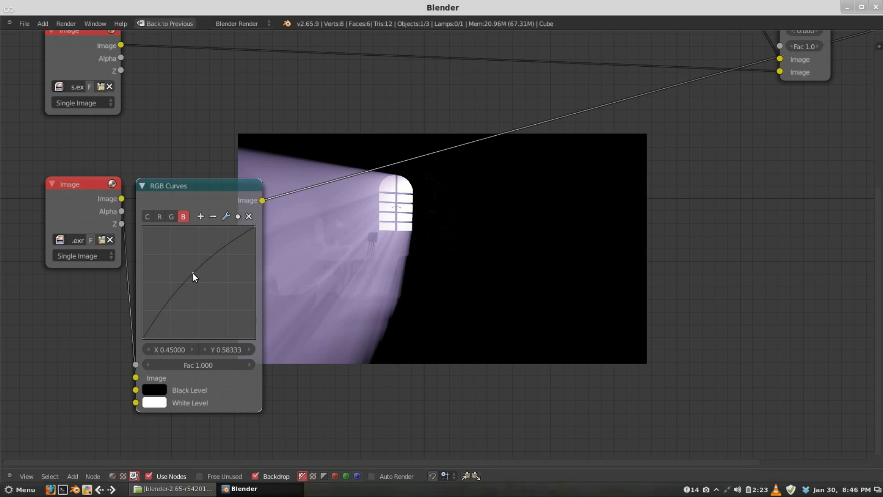
pyautogui.click(172, 217)
pyautogui.moveTo(204, 288); pyautogui.dragTo(206, 292)
pyautogui.scroll(-1, 293, 236)
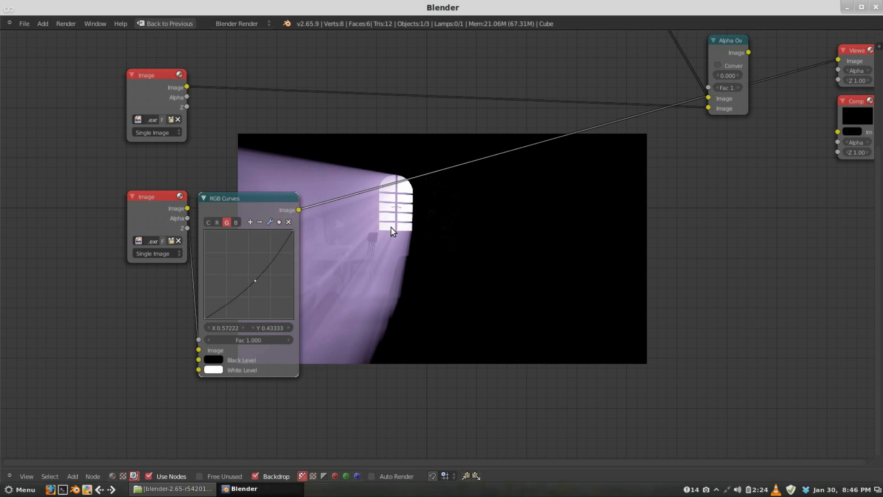
# Preview the dust Image node in the Viewer and set the backdrop to show colour without alpha.
pyautogui.moveTo(481, 221); pyautogui.dragTo(410, 246, button='middle')
pyautogui.moveTo(286, 172); pyautogui.dragTo(308, 179, button='middle')
pyautogui.moveTo(389, 185)
pyautogui.mouseDown(button='middle')
pyautogui.moveTo(444, 192)
pyautogui.moveTo(376, 191)
pyautogui.mouseUp(button='middle')
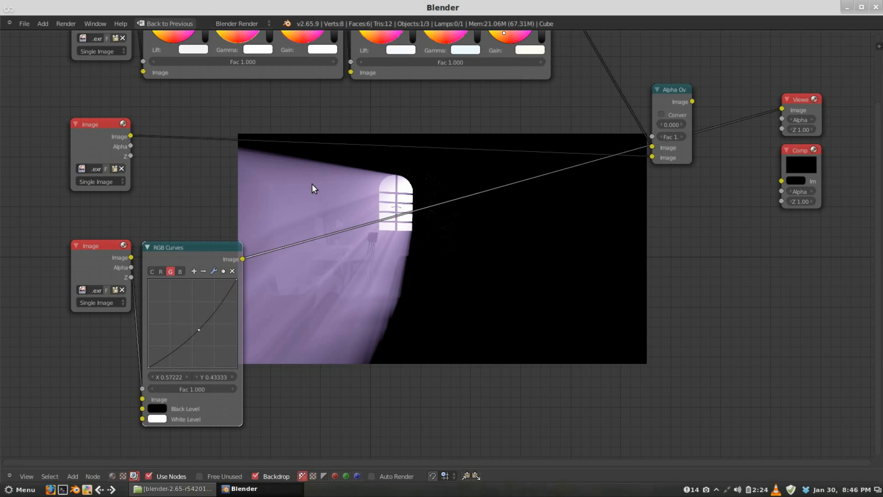
pyautogui.click(56, 126)
pyautogui.click(102, 133)
pyautogui.keyDown('ctrl'); pyautogui.keyDown('shift'); pyautogui.click(101, 136); pyautogui.keyUp('shift'); pyautogui.keyUp('ctrl')
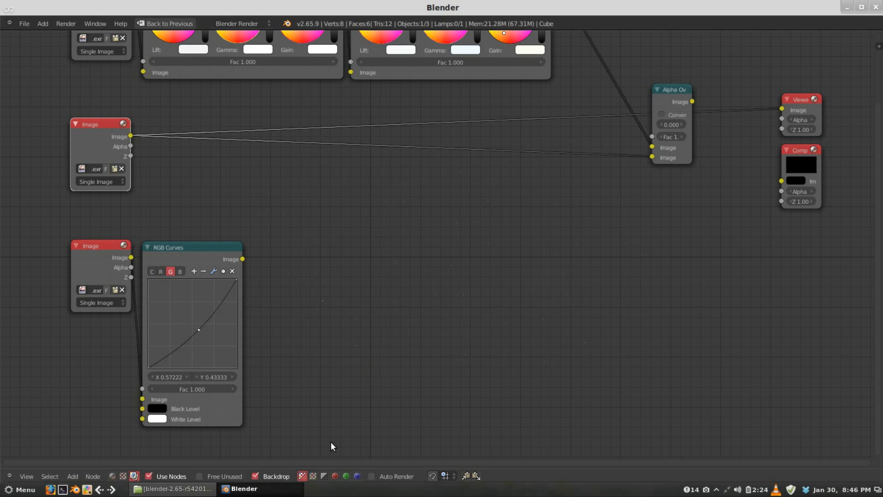
pyautogui.click(314, 477)
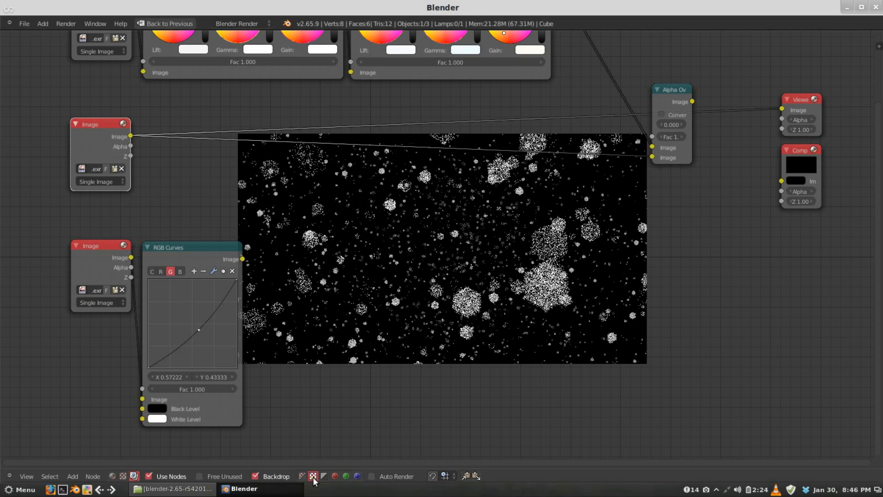
pyautogui.click(302, 477)
pyautogui.click(311, 476)
# Compare the raw halo pass, the dust pass and the tinted RGB Curves output in the Viewer.
pyautogui.keyDown('ctrl'); pyautogui.keyDown('shift'); pyautogui.click(107, 258); pyautogui.keyUp('shift'); pyautogui.keyUp('ctrl')
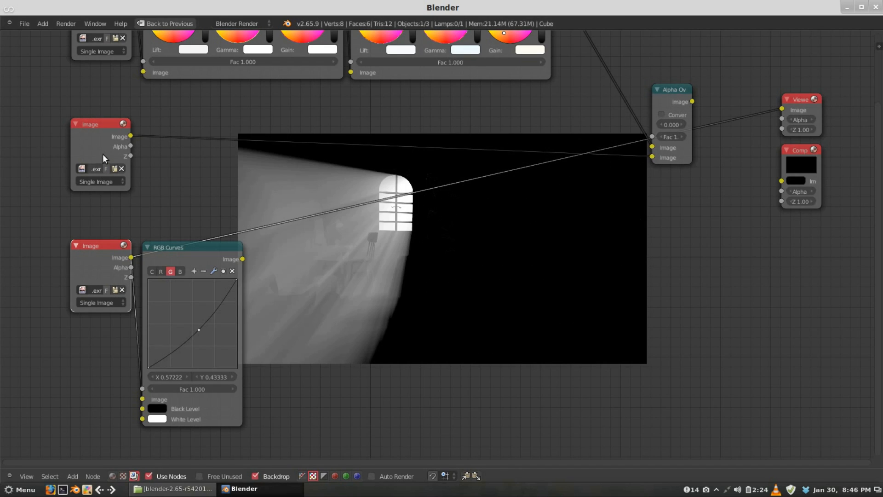
pyautogui.keyDown('ctrl'); pyautogui.keyDown('shift'); pyautogui.click(103, 141); pyautogui.keyUp('shift'); pyautogui.keyUp('ctrl')
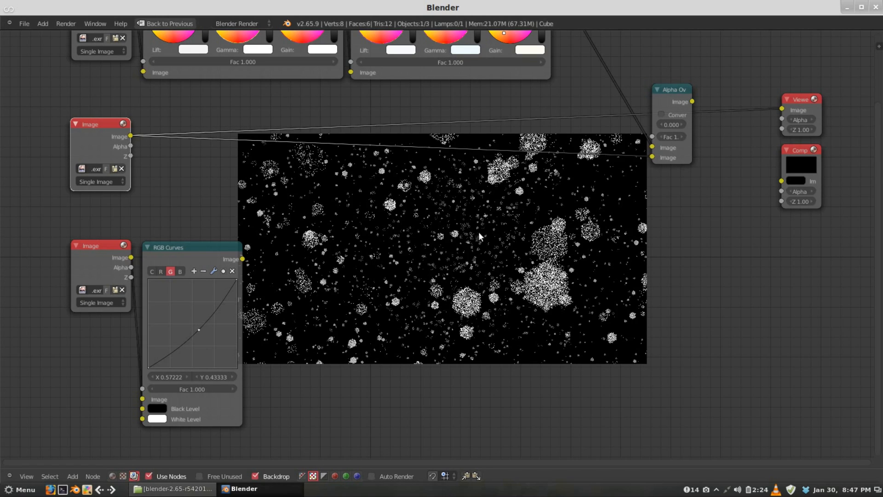
pyautogui.keyDown('ctrl'); pyautogui.keyDown('shift'); pyautogui.click(222, 253); pyautogui.keyUp('shift'); pyautogui.keyUp('ctrl')
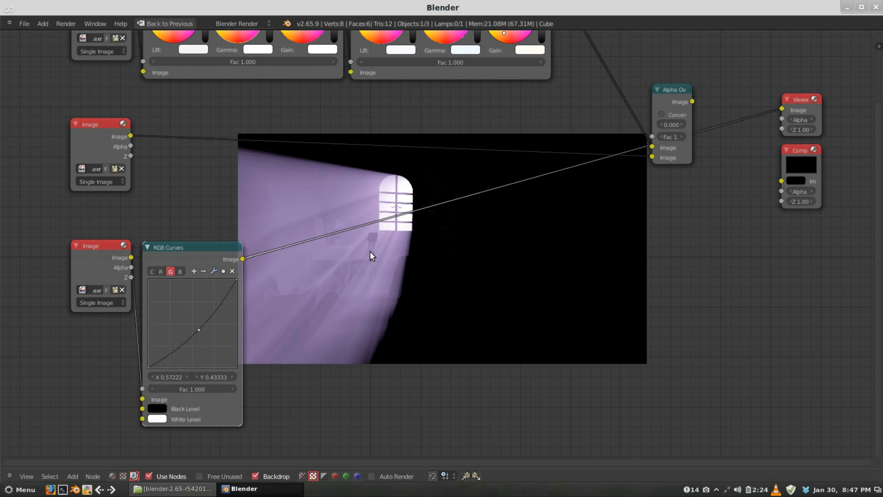
# Add a Mix node and insert it into the link between the halo's RGB Curves node and the Viewer.
pyautogui.hotkey('shift', 'a')
pyautogui.moveTo(371, 254)
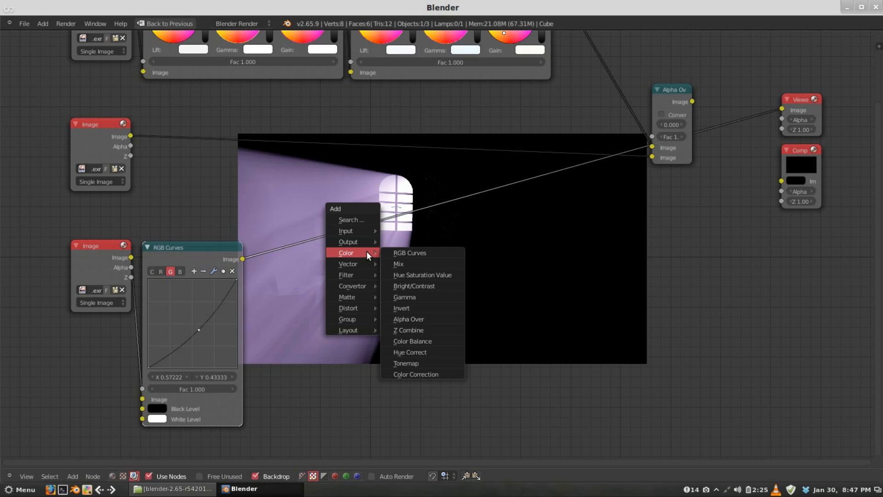
pyautogui.click(421, 264)
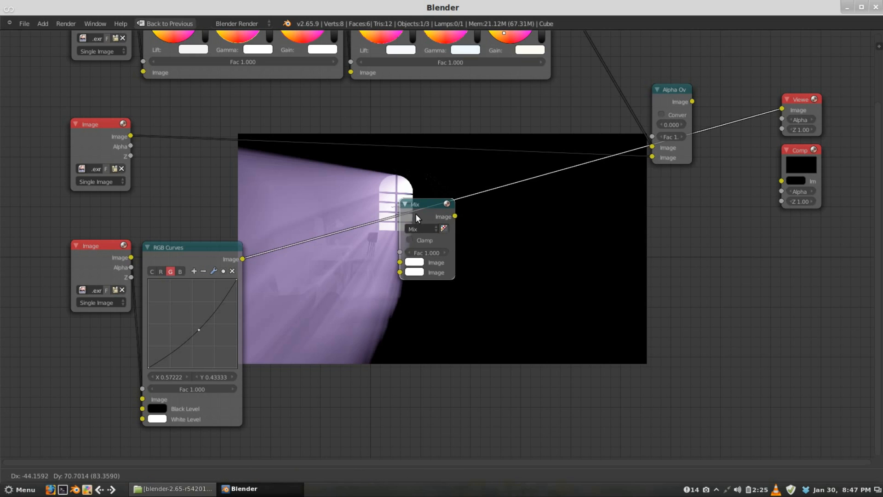
pyautogui.click(410, 198)
pyautogui.moveTo(410, 198); pyautogui.dragTo(411, 186)
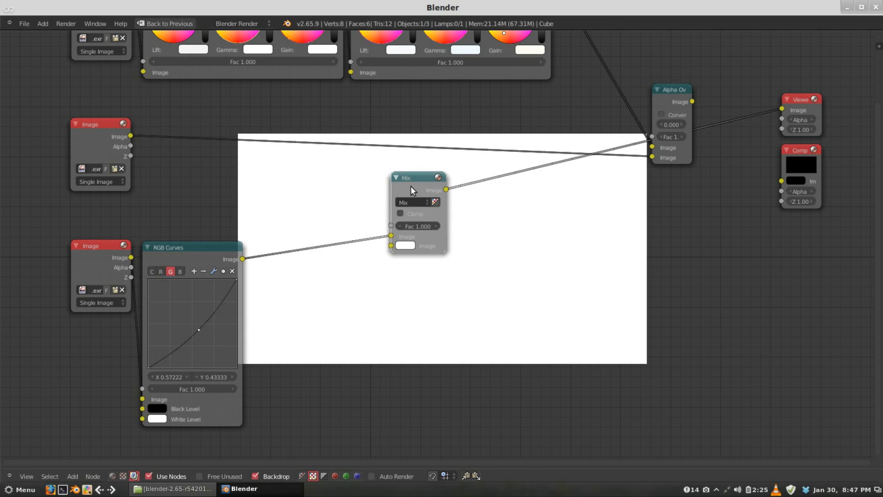
# Connect the dust Image node to the Mix node's second image input and set the blend mode to Multiply.
pyautogui.rightClick(101, 141)
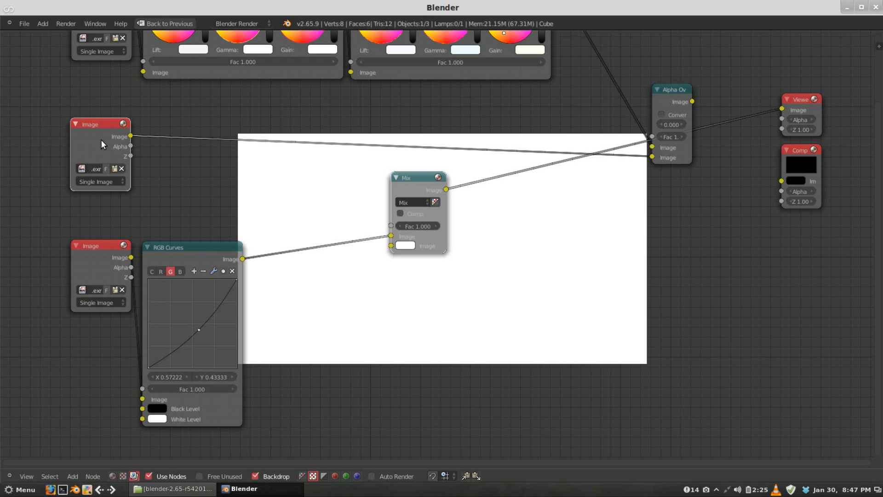
pyautogui.press('f')
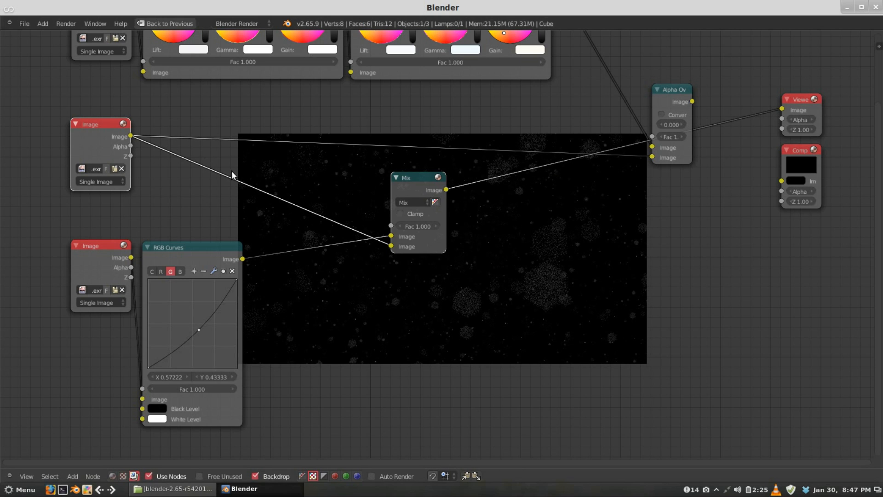
pyautogui.moveTo(375, 202); pyautogui.dragTo(337, 193, button='middle')
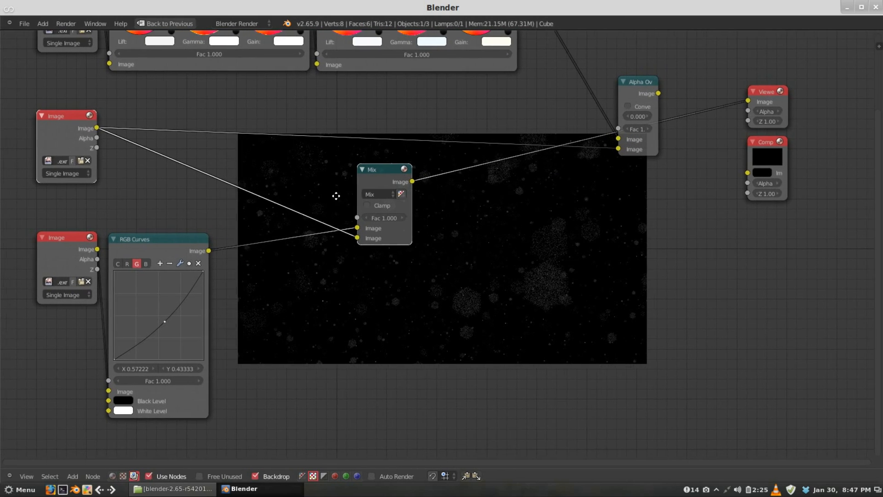
pyautogui.click(369, 192)
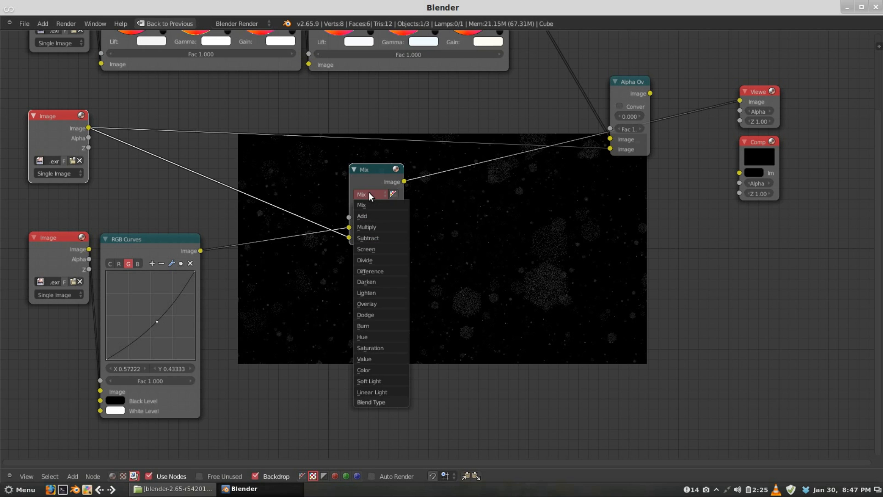
pyautogui.click(377, 227)
# Compare the raw halo, the dust pass and the Multiply node's output in the Viewer.
pyautogui.moveTo(422, 223); pyautogui.dragTo(510, 194, button='middle')
pyautogui.scroll(2, 509, 194)
pyautogui.moveTo(472, 216); pyautogui.dragTo(444, 306, button='middle')
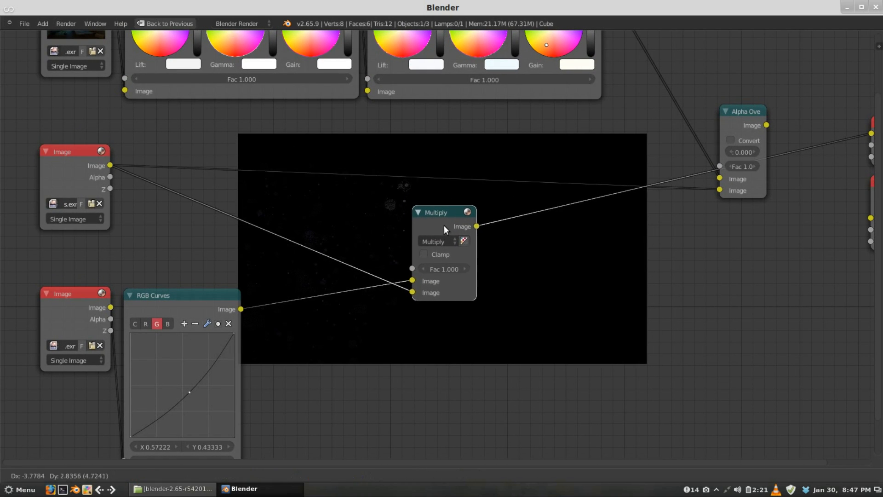
pyautogui.moveTo(442, 225); pyautogui.dragTo(520, 179, button='middle')
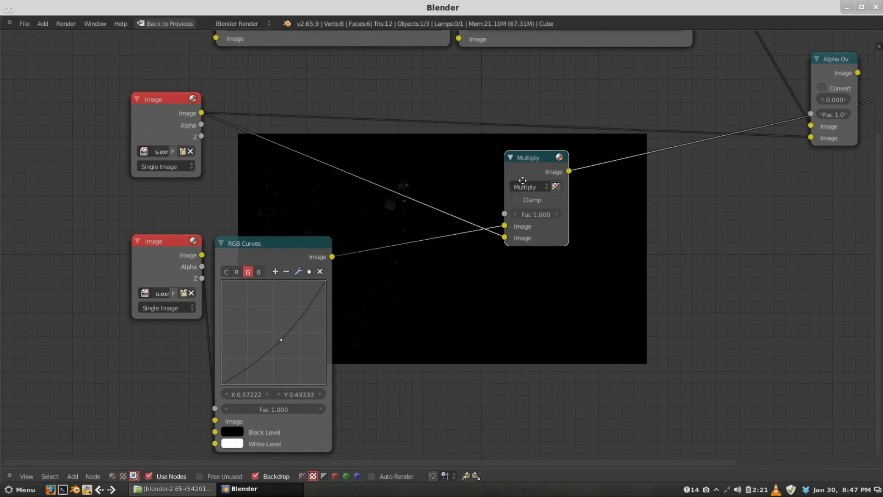
pyautogui.keyDown('ctrl'); pyautogui.keyDown('shift'); pyautogui.click(177, 244); pyautogui.keyUp('shift'); pyautogui.keyUp('ctrl')
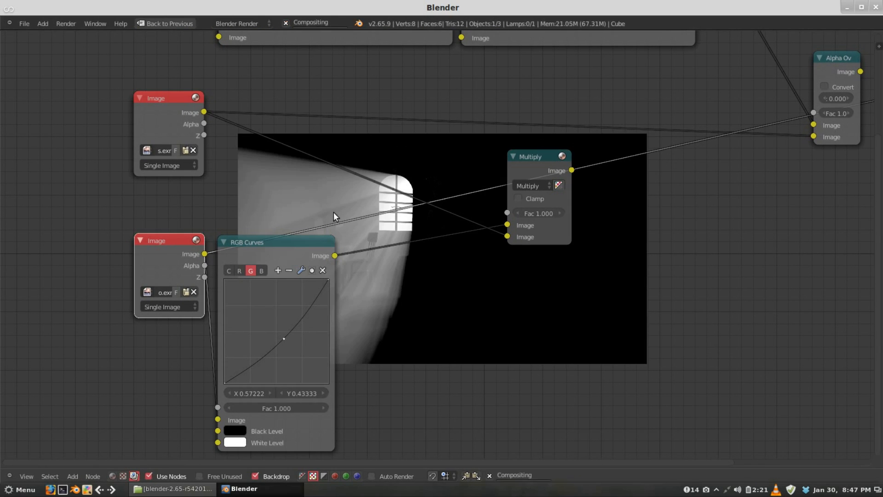
pyautogui.keyDown('ctrl'); pyautogui.keyDown('shift'); pyautogui.click(171, 108); pyautogui.keyUp('shift'); pyautogui.keyUp('ctrl')
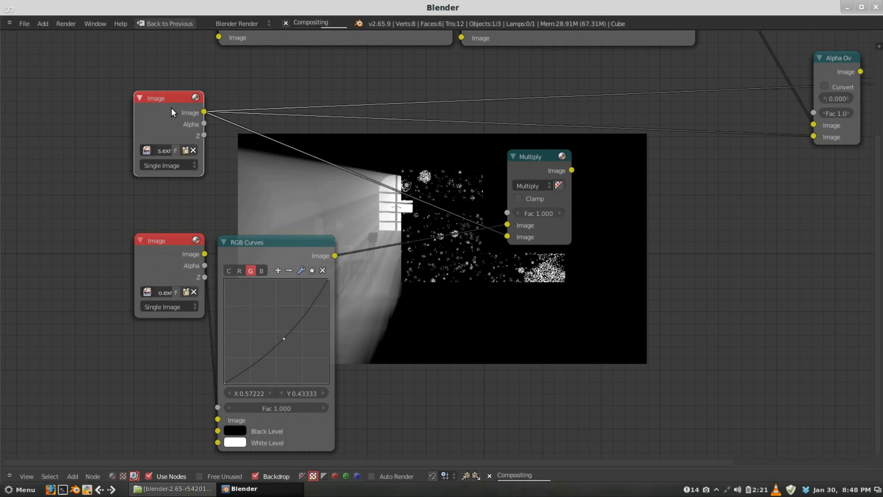
pyautogui.keyDown('ctrl'); pyautogui.keyDown('shift'); pyautogui.click(540, 167); pyautogui.keyUp('shift'); pyautogui.keyUp('ctrl')
# Swap the Multiply node's two image inputs so dust comes first, and move the node closer to the RGB Curves node.
pyautogui.moveTo(440, 223); pyautogui.dragTo(395, 199, button='middle')
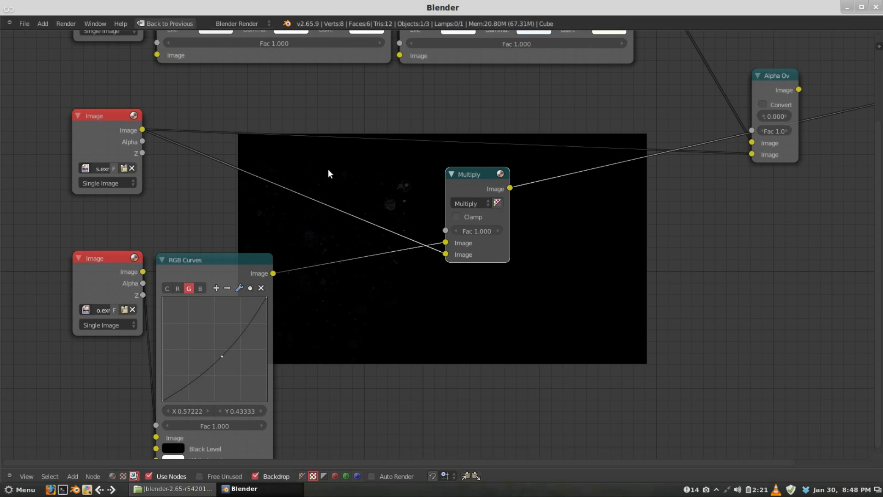
pyautogui.moveTo(376, 246); pyautogui.dragTo(328, 263, button='middle')
pyautogui.moveTo(375, 191); pyautogui.dragTo(446, 231, button='middle')
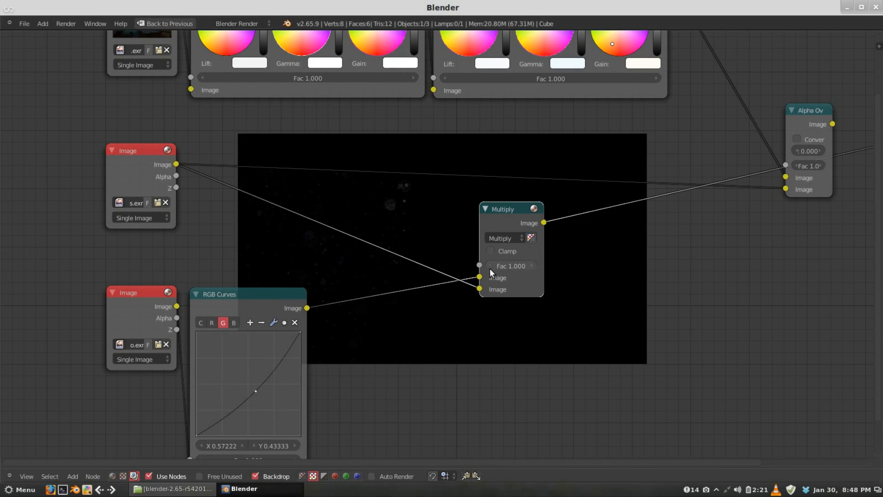
pyautogui.moveTo(479, 277)
pyautogui.mouseDown()
pyautogui.moveTo(463, 286)
pyautogui.moveTo(476, 289)
pyautogui.mouseUp()
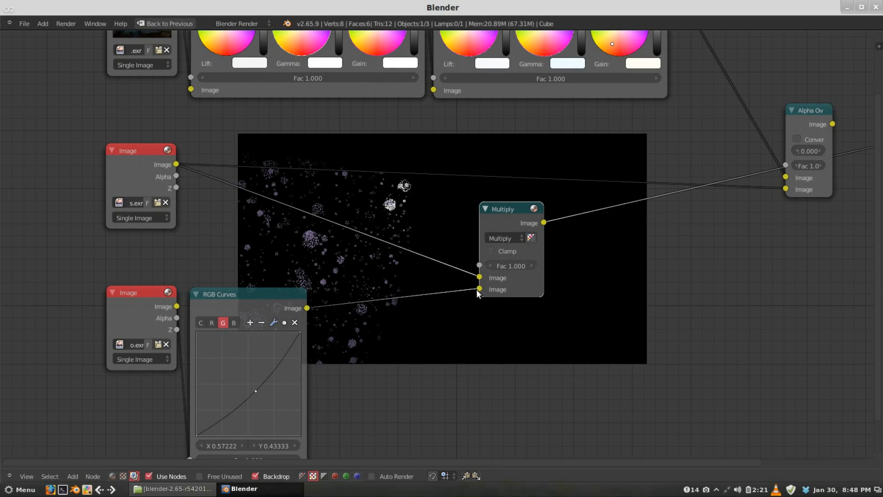
pyautogui.moveTo(358, 251); pyautogui.dragTo(532, 200, button='middle')
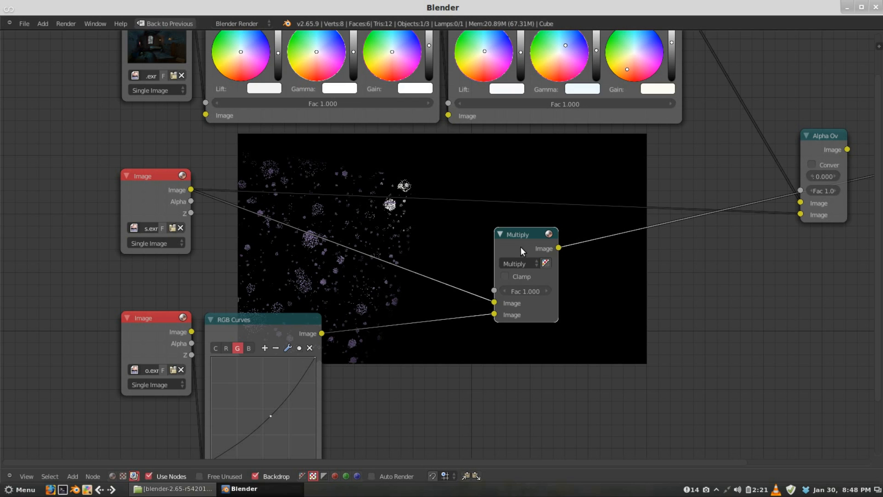
pyautogui.moveTo(519, 248); pyautogui.dragTo(399, 254)
pyautogui.moveTo(582, 260); pyautogui.dragTo(518, 243, button='middle')
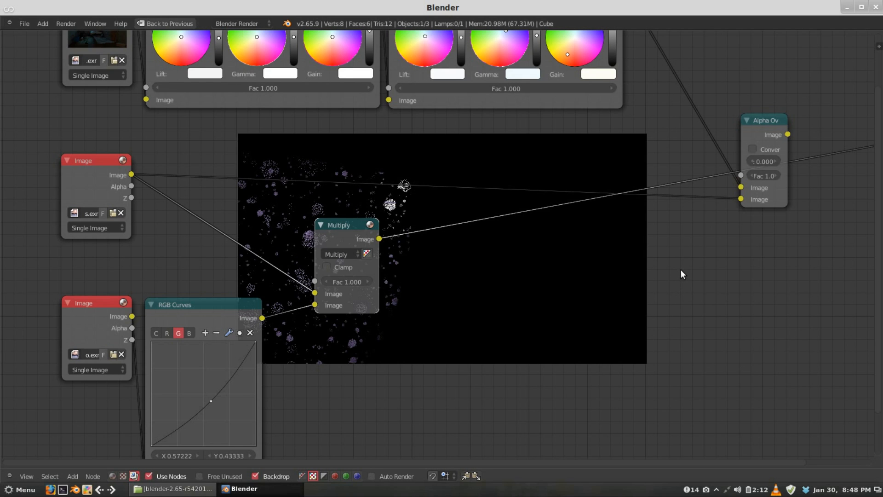
# Move the Viewer and Composite nodes farther away from the Alpha Over node, and shift the Alpha Over node slightly upwards.
pyautogui.moveTo(681, 270); pyautogui.dragTo(654, 273, button='middle')
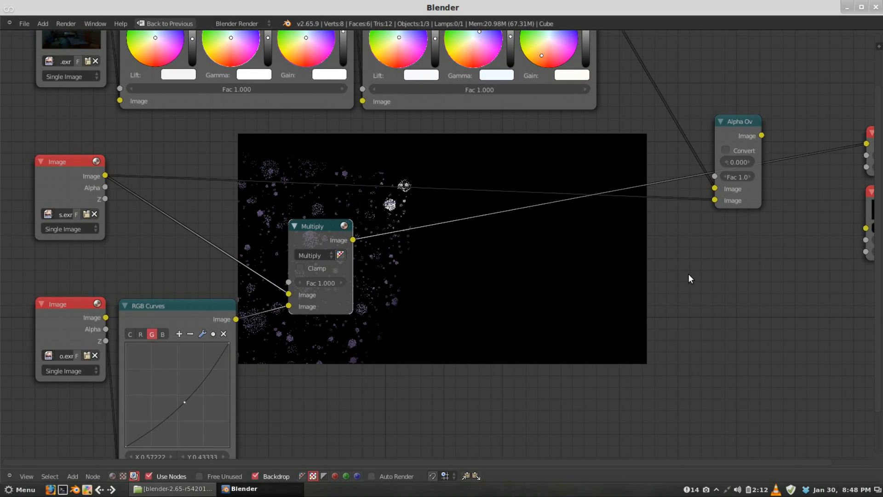
pyautogui.moveTo(690, 274); pyautogui.dragTo(458, 299, button='middle')
pyautogui.scroll(-2, 458, 299)
pyautogui.moveTo(593, 179); pyautogui.dragTo(464, 199, button='middle')
pyautogui.press('b')
pyautogui.moveTo(463, 167); pyautogui.dragTo(550, 323)
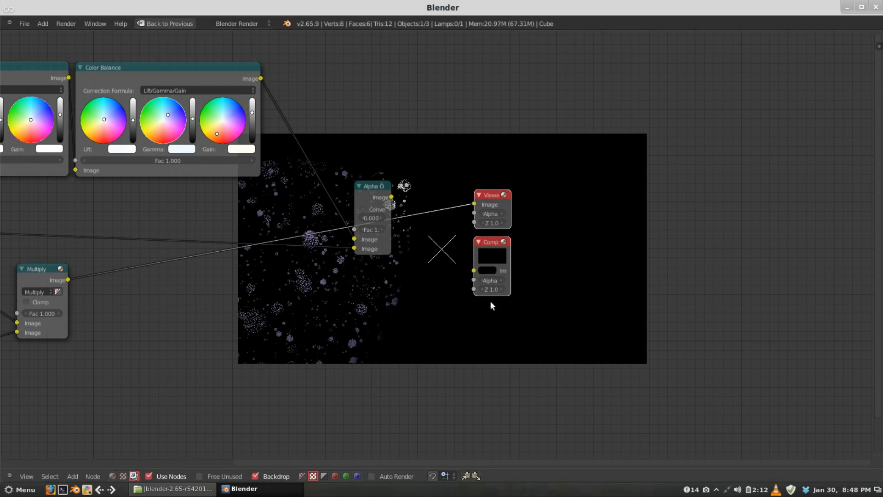
pyautogui.press('g')
pyautogui.click(658, 270)
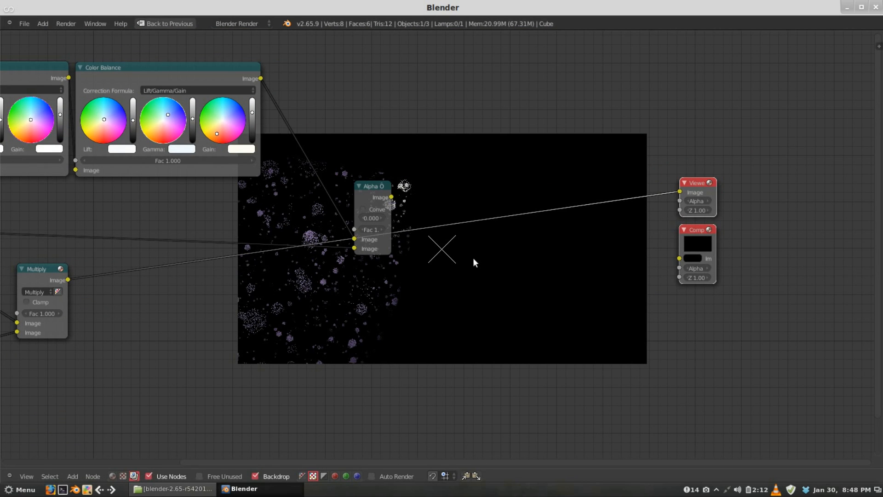
pyautogui.moveTo(474, 258); pyautogui.dragTo(557, 221, button='middle')
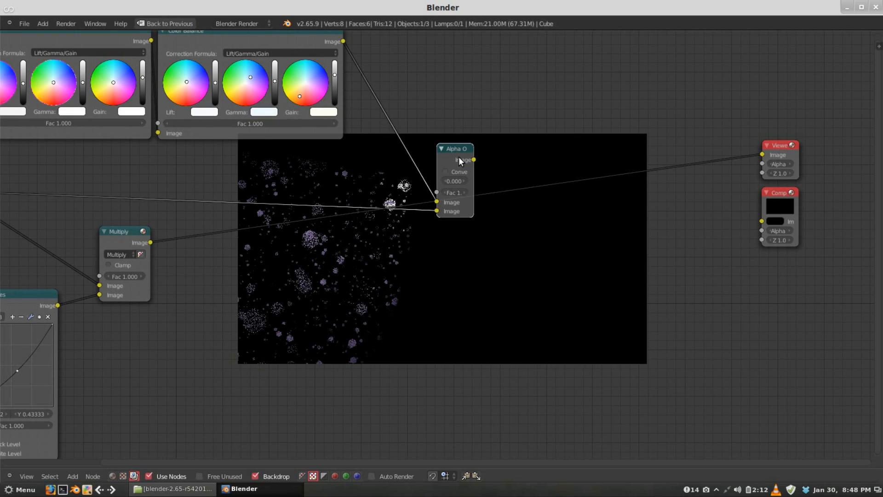
pyautogui.moveTo(459, 160); pyautogui.dragTo(452, 116)
# Compare the dust pass, the colour-balanced room render and the raw halo pass in the Viewer.
pyautogui.moveTo(260, 194); pyautogui.dragTo(439, 205, button='middle')
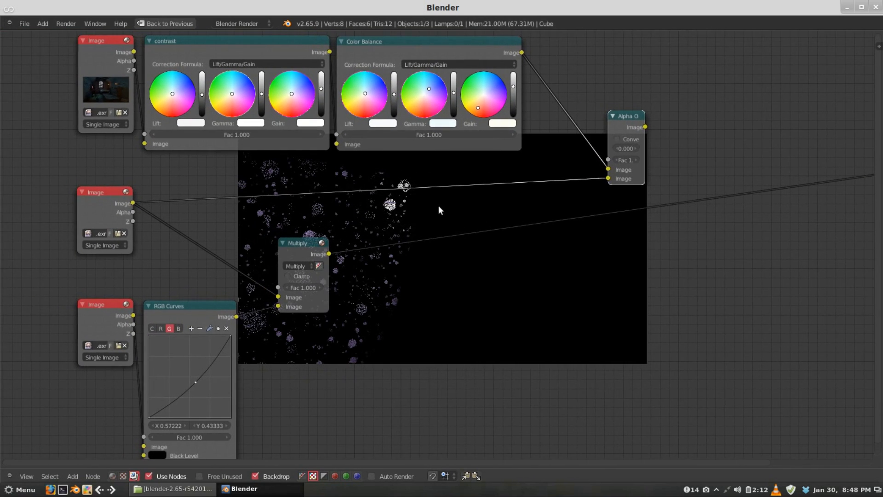
pyautogui.moveTo(537, 63); pyautogui.dragTo(493, 75, button='middle')
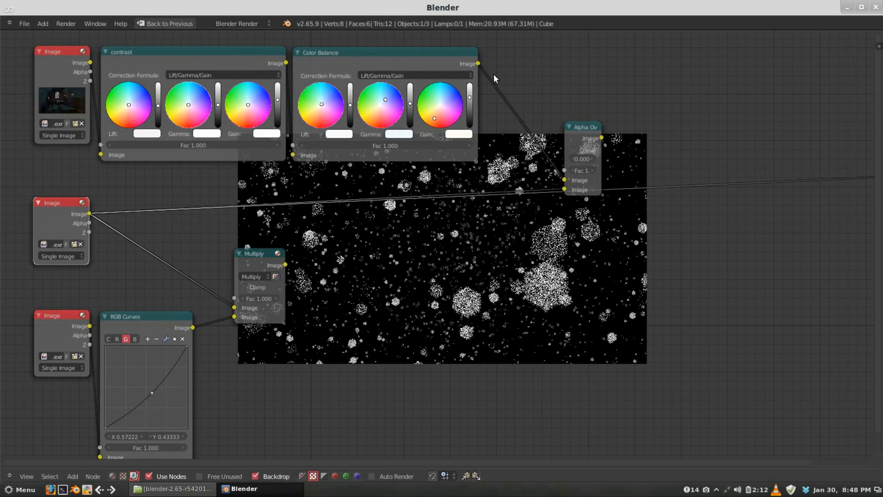
pyautogui.keyDown('ctrl'); pyautogui.keyDown('shift'); pyautogui.click(452, 61); pyautogui.keyUp('shift'); pyautogui.keyUp('ctrl')
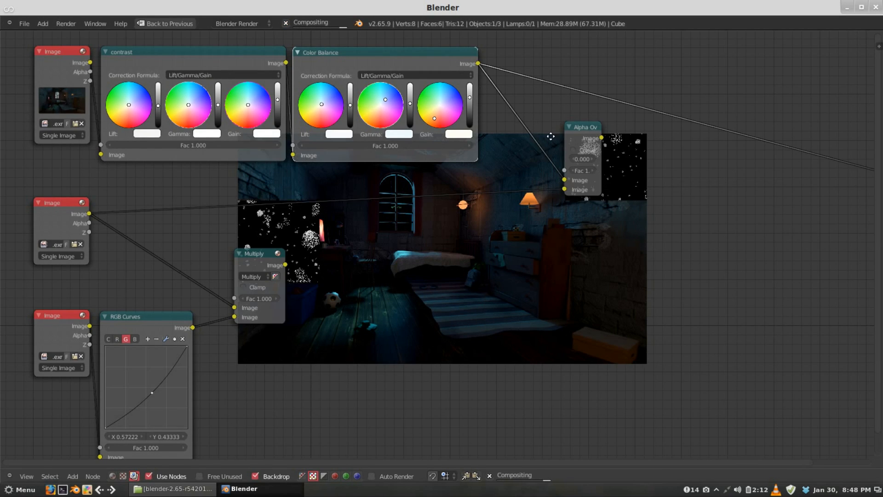
pyautogui.moveTo(571, 143); pyautogui.dragTo(528, 132, button='middle')
pyautogui.moveTo(421, 179); pyautogui.dragTo(475, 174, button='middle')
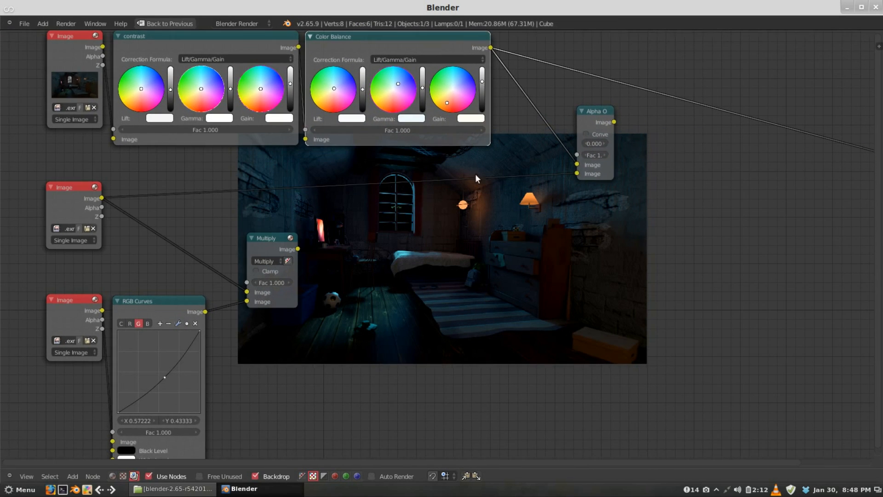
pyautogui.keyDown('ctrl'); pyautogui.keyDown('shift'); pyautogui.click(75, 307); pyautogui.keyUp('shift'); pyautogui.keyUp('ctrl')
pyautogui.moveTo(392, 204); pyautogui.dragTo(368, 225, button='middle')
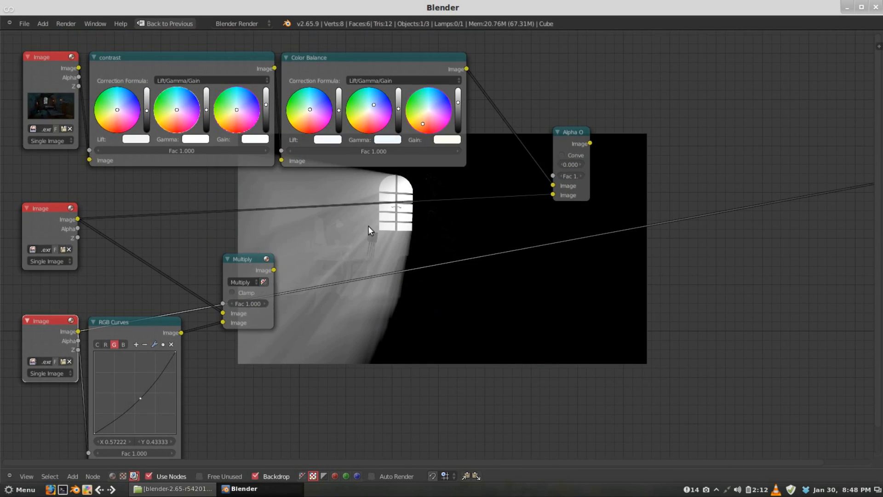
pyautogui.keyDown('ctrl'); pyautogui.keyDown('shift'); pyautogui.click(443, 63); pyautogui.keyUp('shift'); pyautogui.keyUp('ctrl')
# Add a Mix node between the Alpha Over and Viewer nodes and set its blend mode to Screen.
pyautogui.moveTo(590, 188); pyautogui.dragTo(543, 172, button='middle')
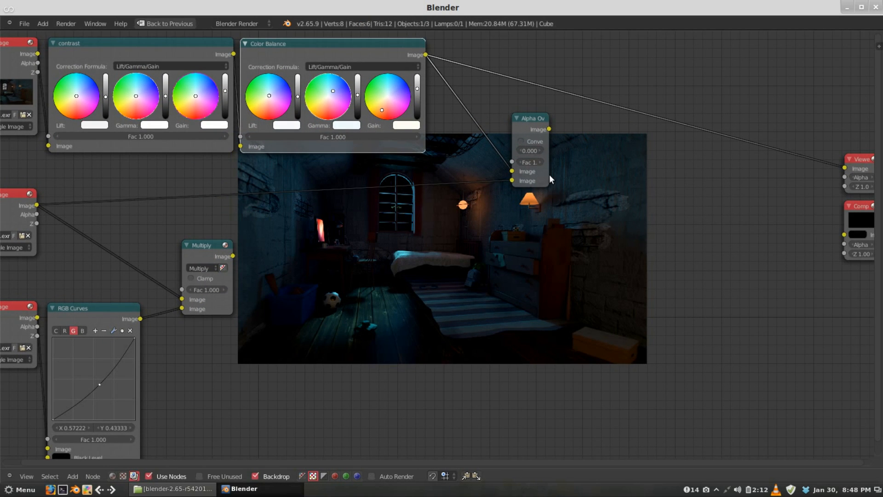
pyautogui.moveTo(602, 230); pyautogui.dragTo(577, 222, button='middle')
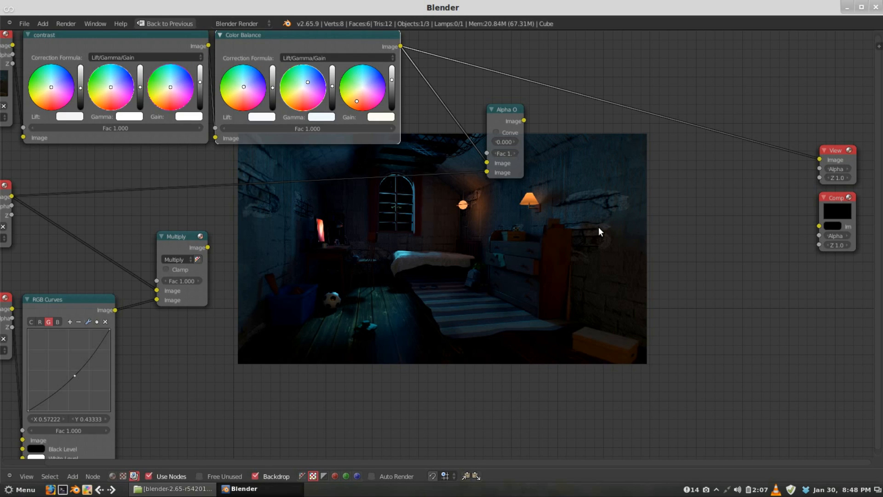
pyautogui.hotkey('shift', 'a')
pyautogui.moveTo(598, 227)
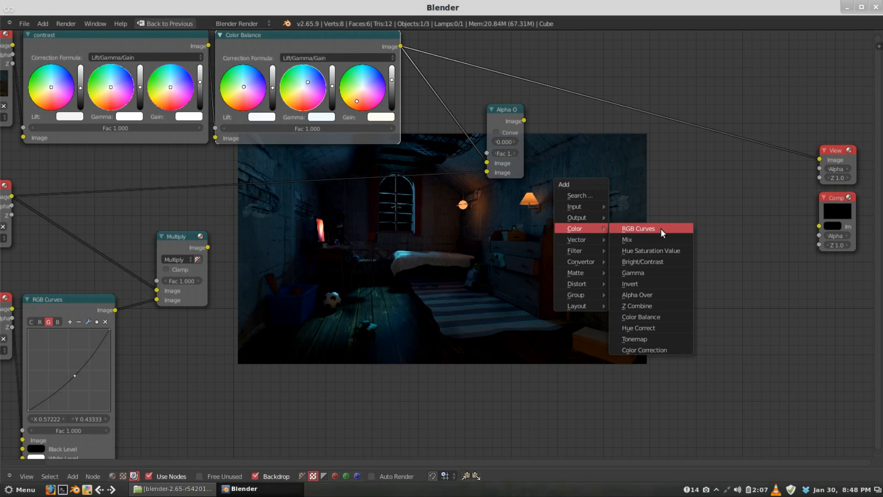
pyautogui.click(645, 237)
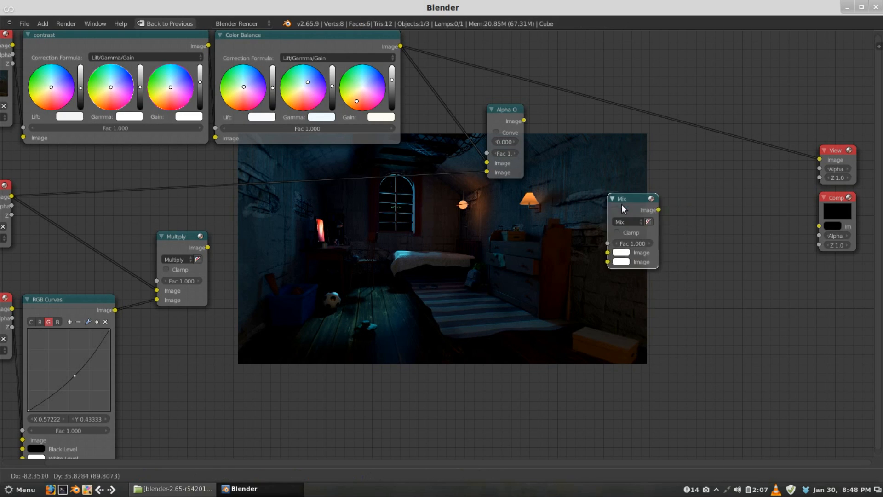
pyautogui.click(610, 184)
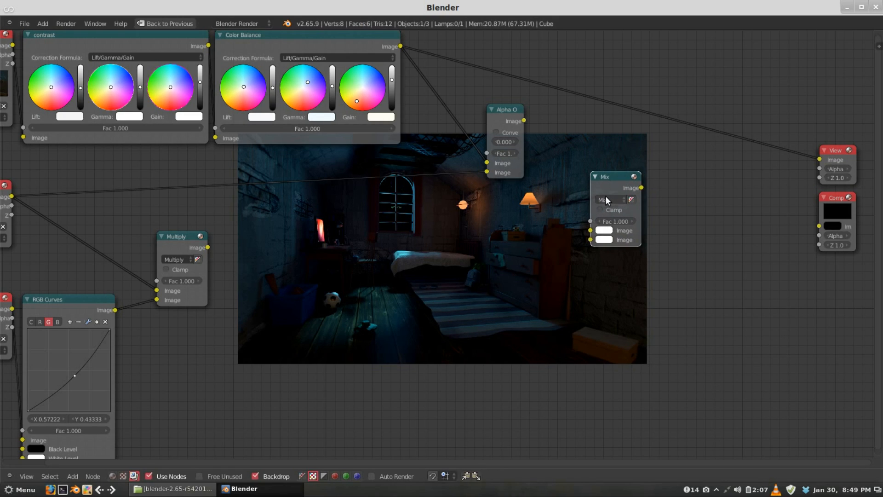
pyautogui.click(606, 199)
pyautogui.click(613, 250)
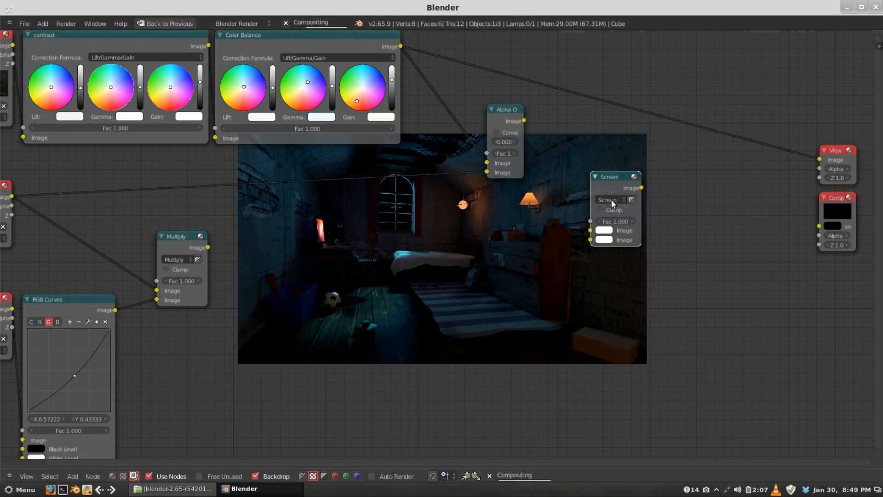
pyautogui.moveTo(613, 186); pyautogui.dragTo(620, 179)
# Connect the Alpha Over output to the Screen node's first image input and the Multiply output to its second.
pyautogui.click(509, 122)
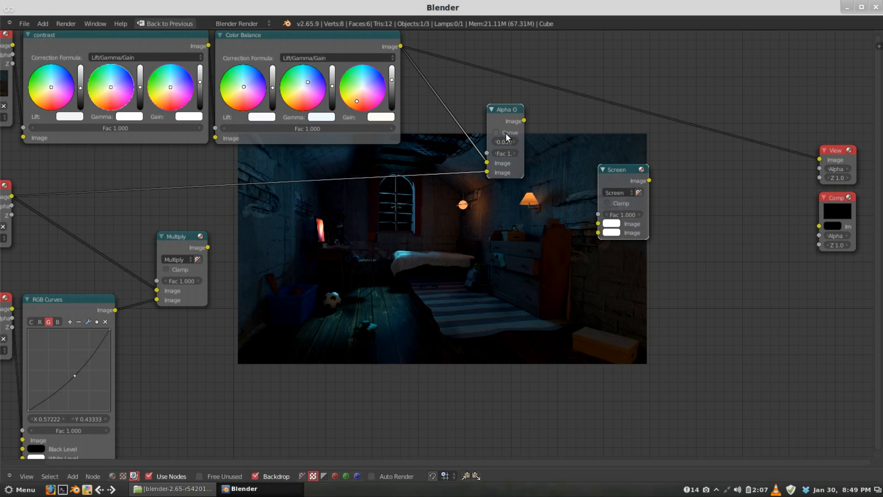
pyautogui.press('f')
pyautogui.moveTo(586, 178); pyautogui.dragTo(584, 148, button='middle')
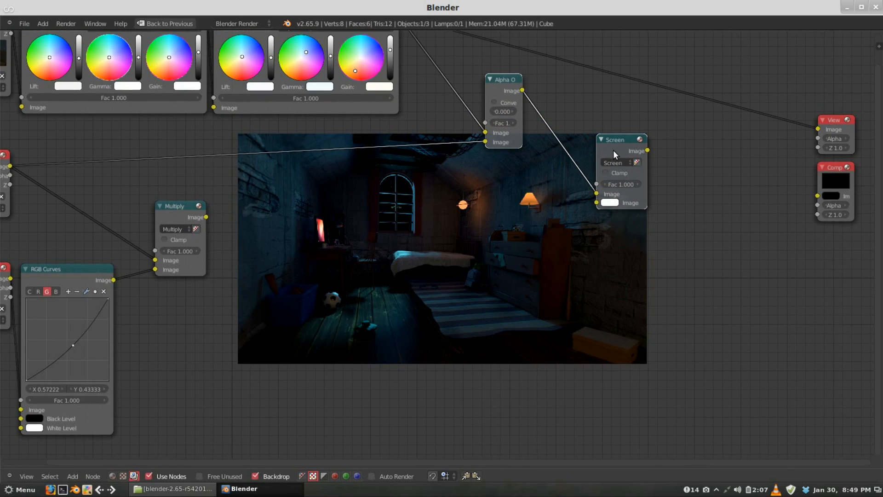
pyautogui.click(618, 150)
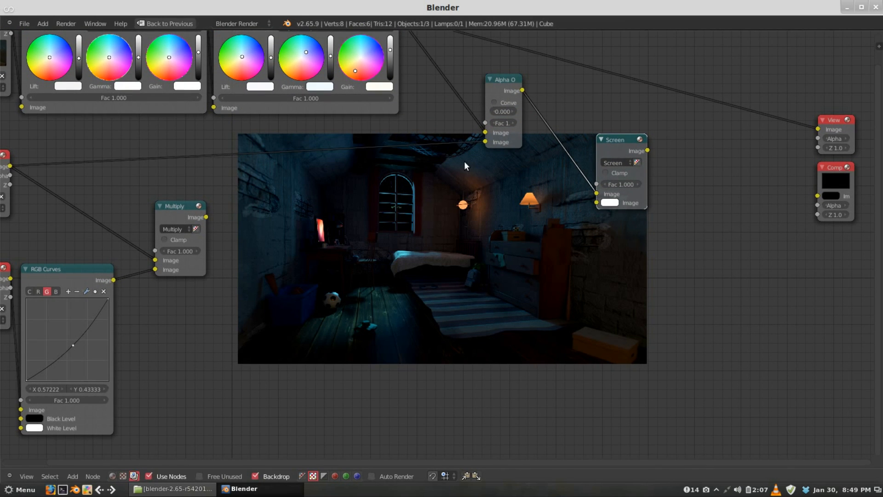
pyautogui.moveTo(465, 161); pyautogui.dragTo(538, 136, button='middle')
pyautogui.click(252, 186)
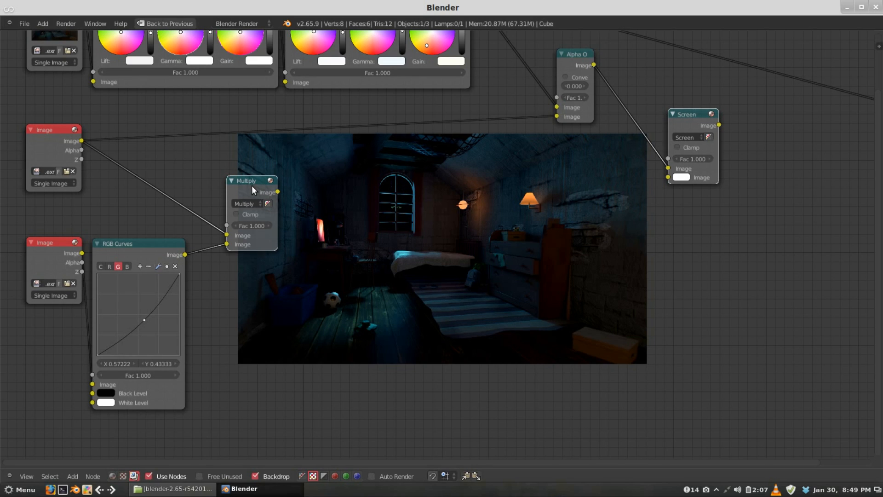
pyautogui.press('f')
pyautogui.moveTo(598, 163); pyautogui.dragTo(400, 195, button='middle')
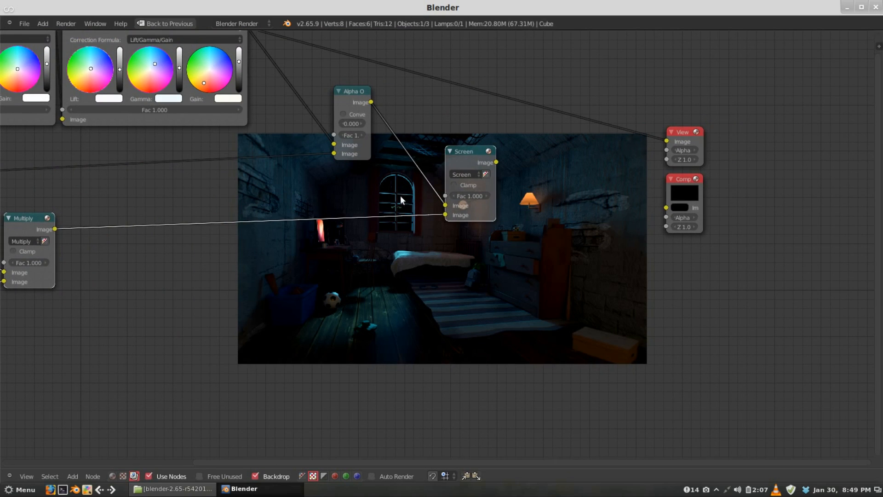
# Show the Screen node's output in the Viewer.
pyautogui.click(680, 137)
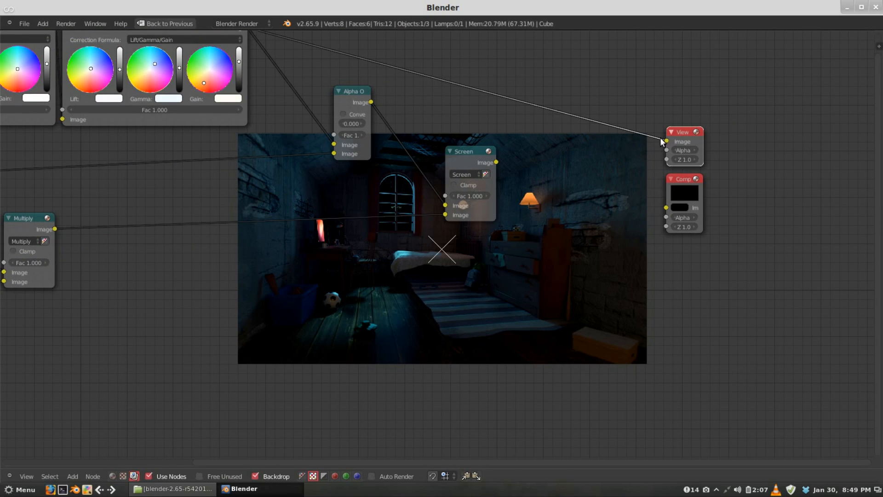
pyautogui.click(471, 157)
pyautogui.press('a')
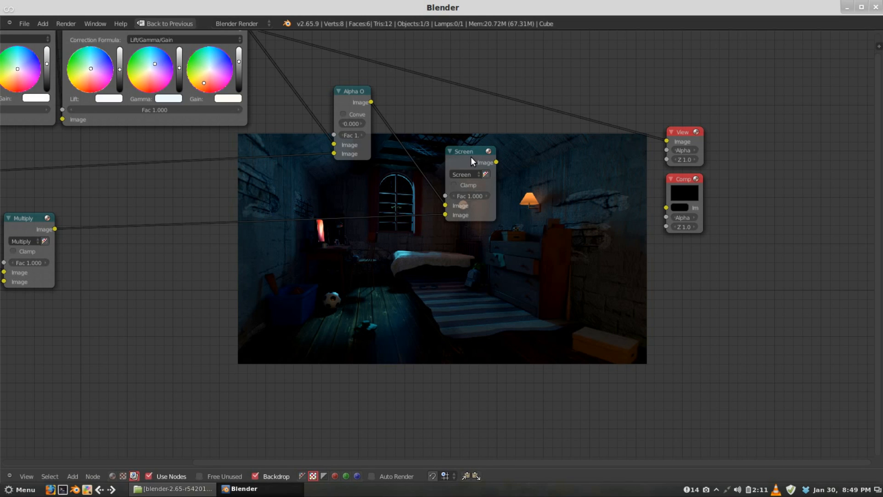
pyautogui.keyDown('ctrl'); pyautogui.keyDown('shift'); pyautogui.click(472, 157); pyautogui.keyUp('shift'); pyautogui.keyUp('ctrl')
# Set the Screen node's Fac to 2.
pyautogui.moveTo(485, 164); pyautogui.dragTo(608, 127, button='middle')
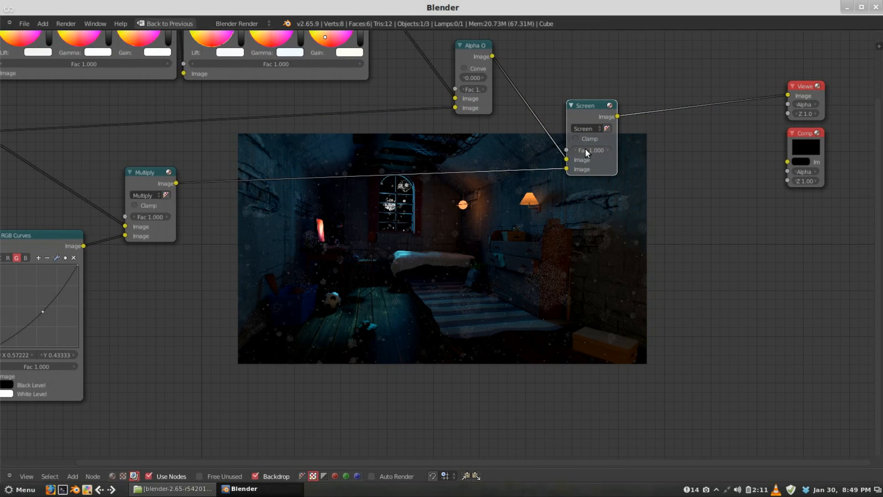
pyautogui.moveTo(437, 179); pyautogui.dragTo(462, 192, button='middle')
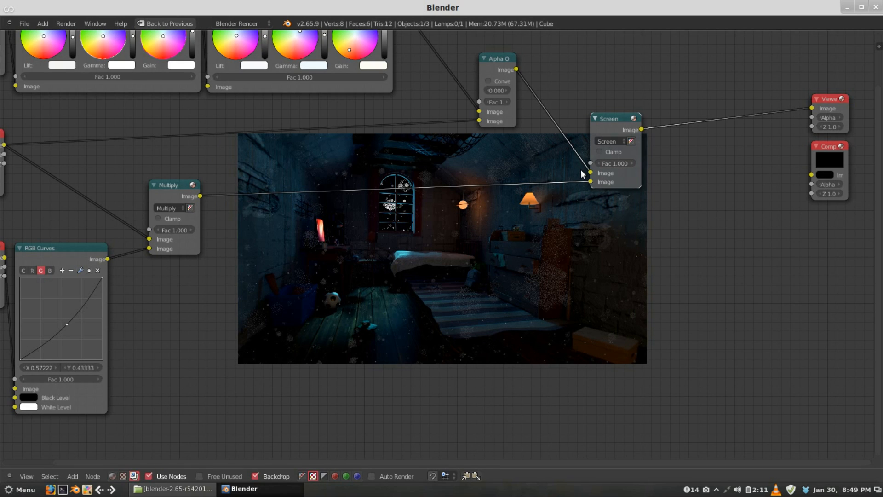
pyautogui.moveTo(580, 169); pyautogui.dragTo(534, 177, button='middle')
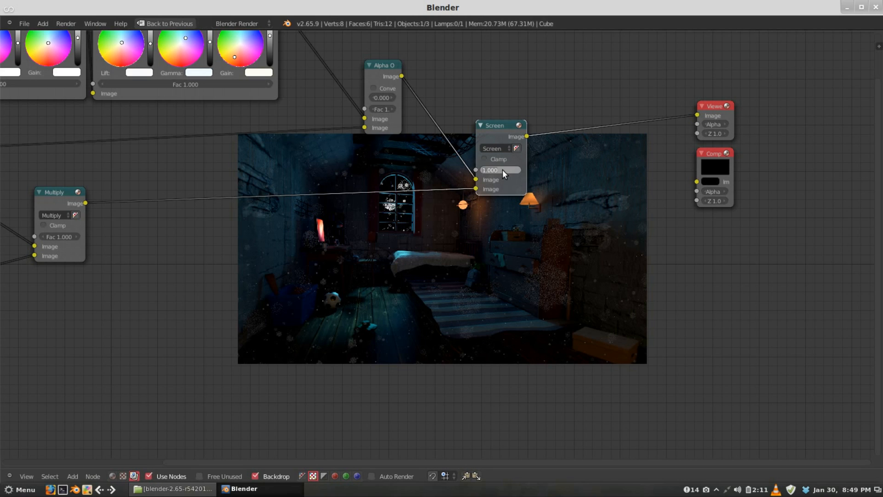
pyautogui.write('2')
pyautogui.press('Return')
# Examine the node tree from the image inputs through Multiply and Alpha Over to Screen, along with the dusty room backdrop.
pyautogui.moveTo(413, 173); pyautogui.dragTo(506, 195, button='middle')
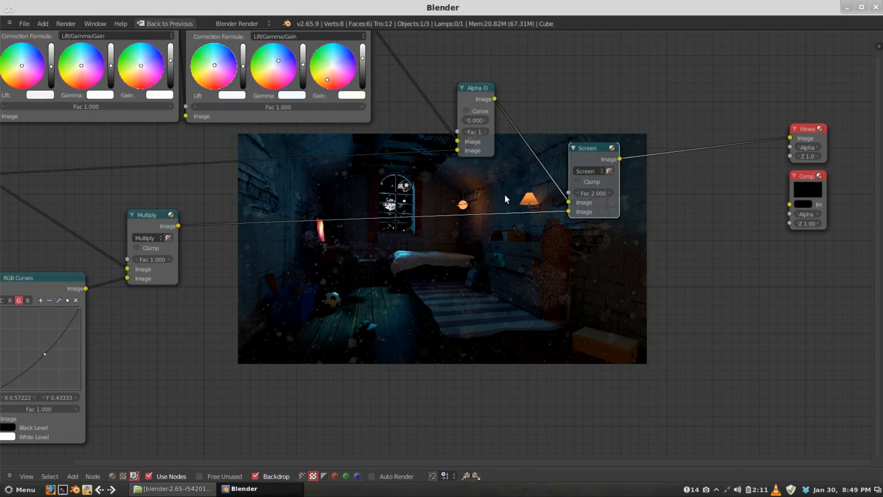
pyautogui.moveTo(435, 211); pyautogui.dragTo(518, 194, button='middle')
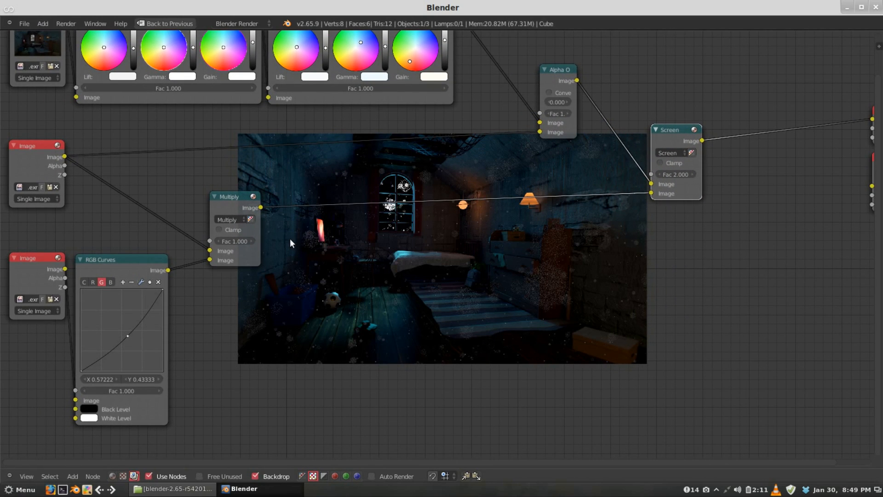
pyautogui.moveTo(586, 192); pyautogui.dragTo(535, 243, button='middle')
pyautogui.moveTo(650, 213); pyautogui.dragTo(731, 234, button='middle')
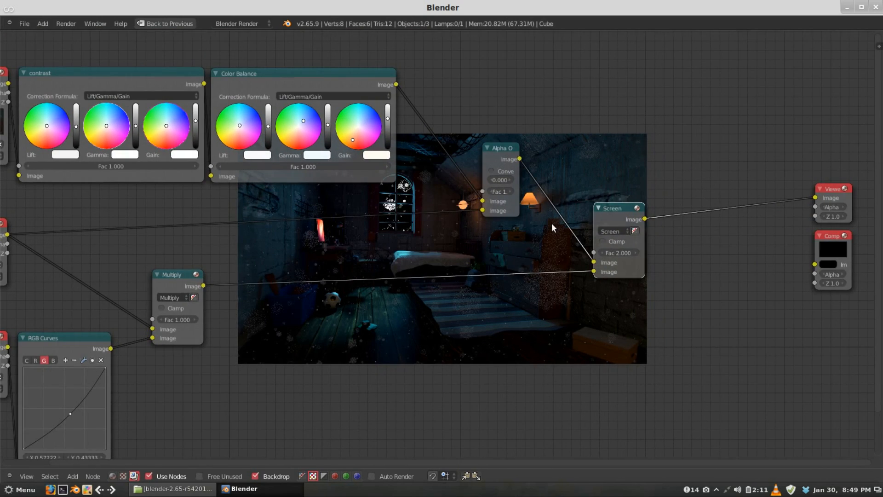
pyautogui.moveTo(552, 223); pyautogui.dragTo(551, 167, button='middle')
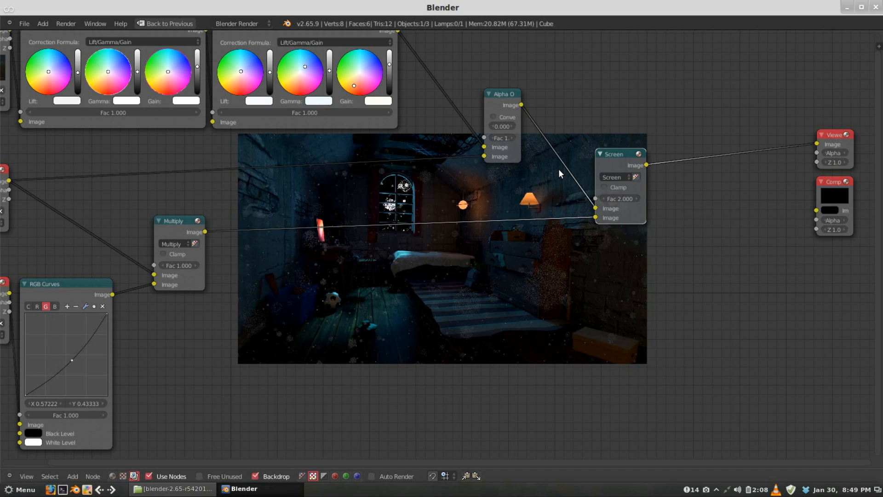
pyautogui.moveTo(440, 185); pyautogui.dragTo(477, 186, button='middle')
pyautogui.moveTo(514, 233); pyautogui.dragTo(480, 261, button='middle')
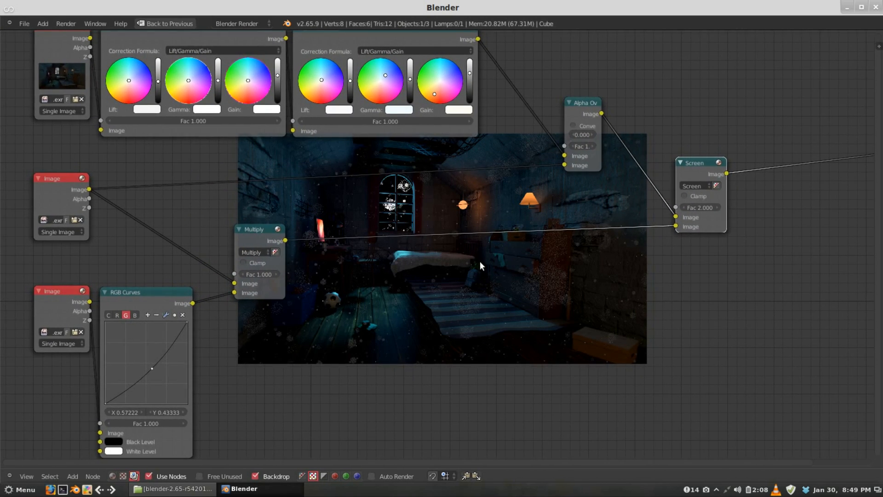
pyautogui.scroll(-2, 480, 261)
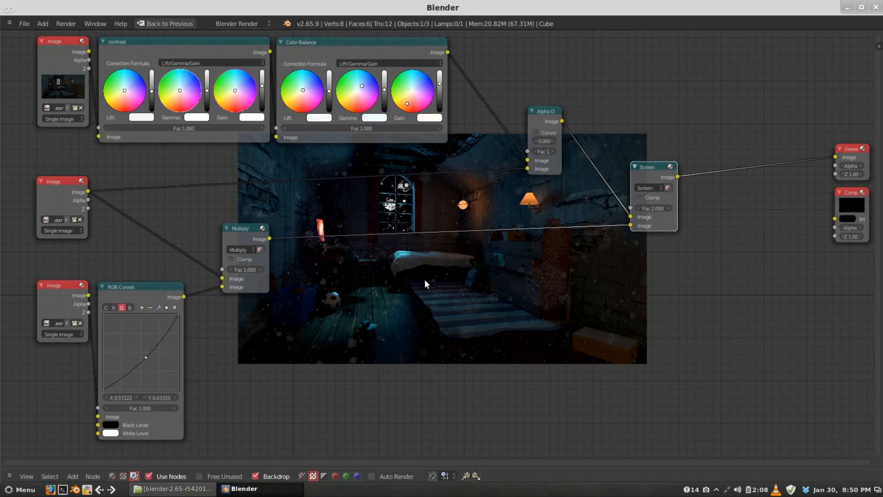
pyautogui.moveTo(442, 336)
pyautogui.mouseDown(button='middle')
pyautogui.moveTo(442, 329)
pyautogui.moveTo(432, 341)
pyautogui.mouseUp(button='middle')
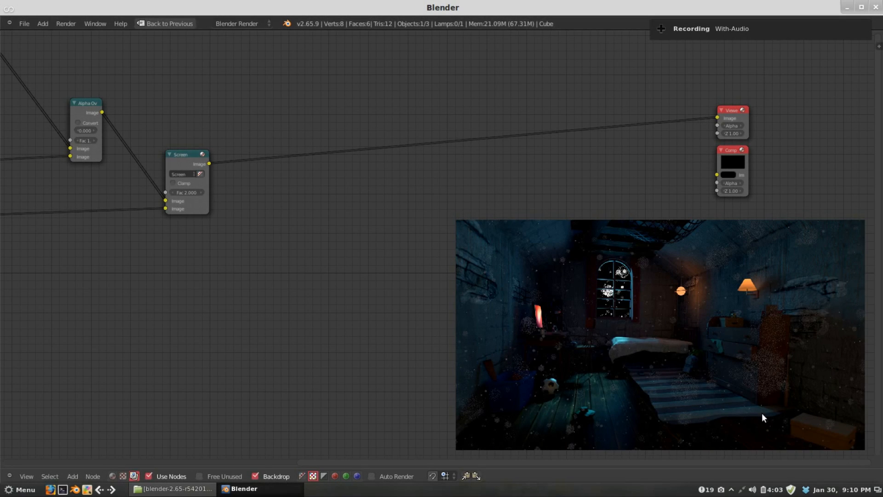
# Add a Blur node beyond the Screen node and set its filter type to Fast Gaussian.
pyautogui.moveTo(357, 242); pyautogui.dragTo(409, 254, button='middle')
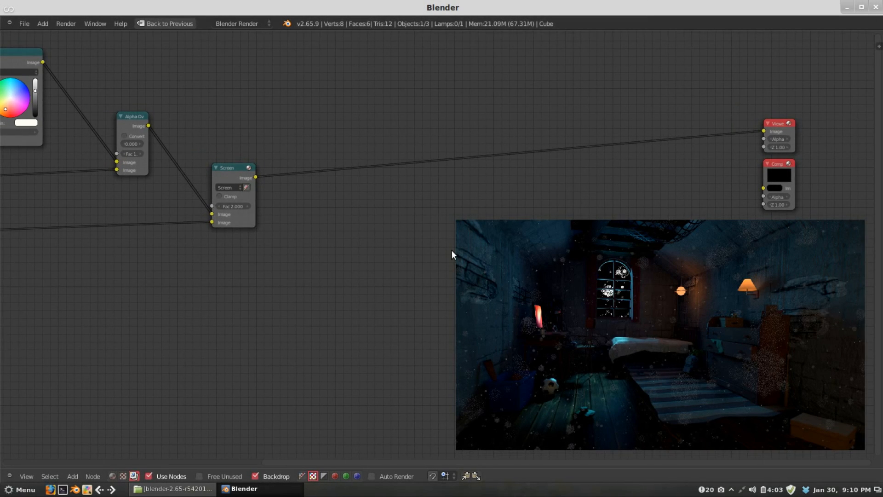
pyautogui.scroll(1, 452, 251)
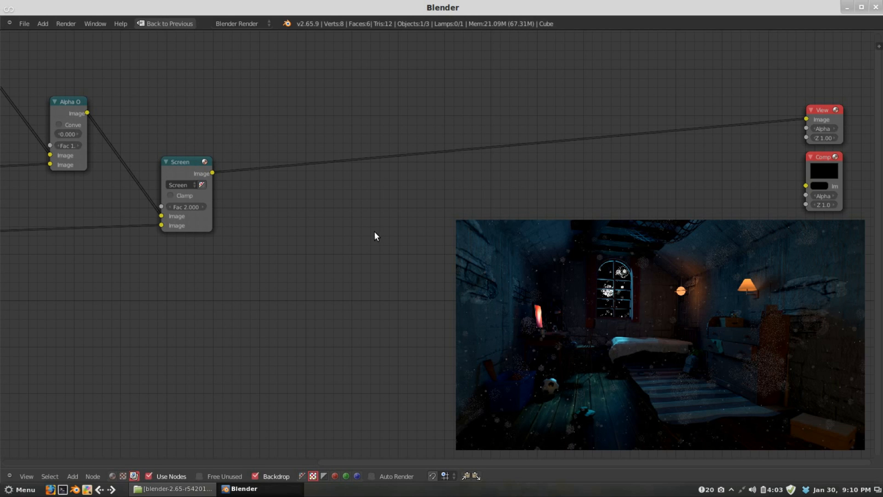
pyautogui.scroll(1, 376, 236)
pyautogui.moveTo(380, 249); pyautogui.dragTo(349, 227, button='middle')
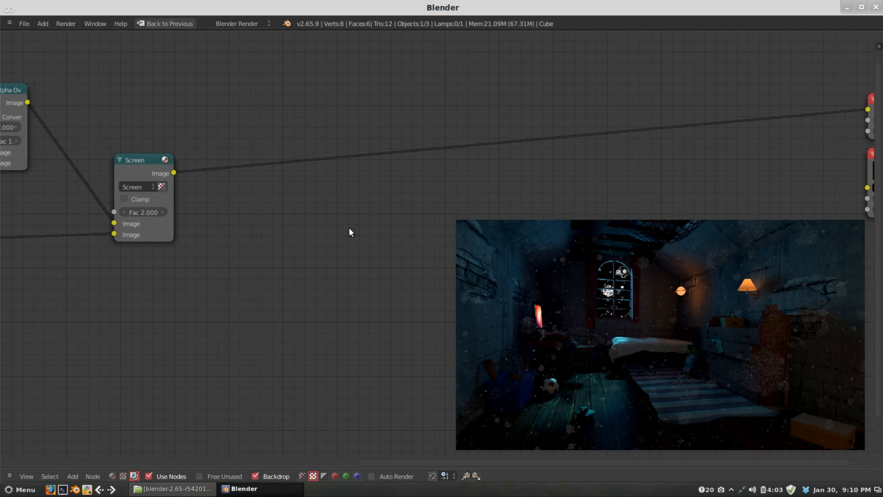
pyautogui.hotkey('shift', 'a')
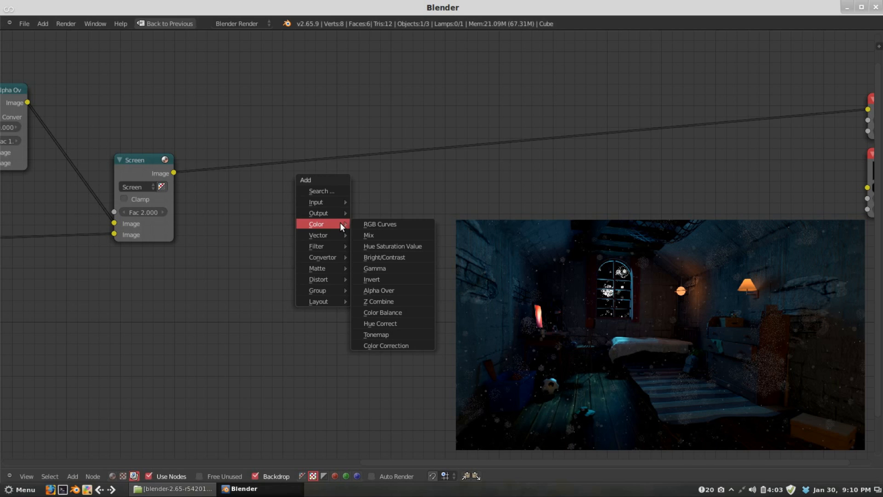
pyautogui.moveTo(328, 246)
pyautogui.click(394, 247)
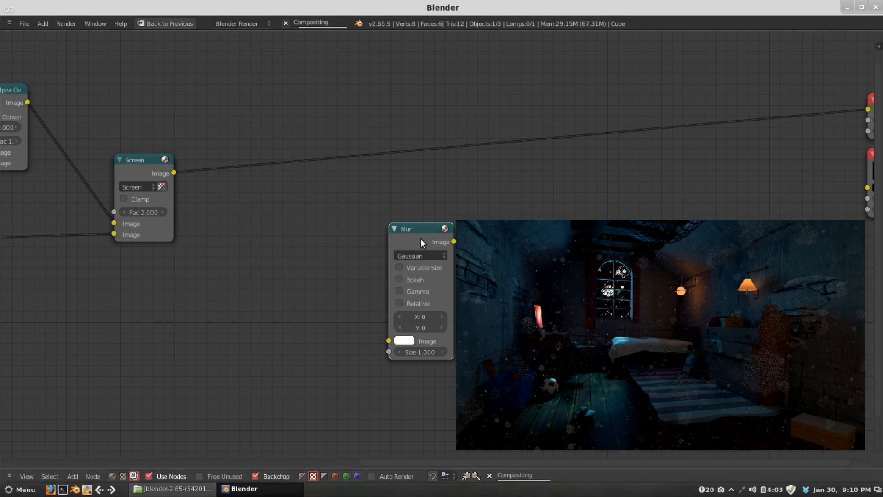
pyautogui.click(392, 213)
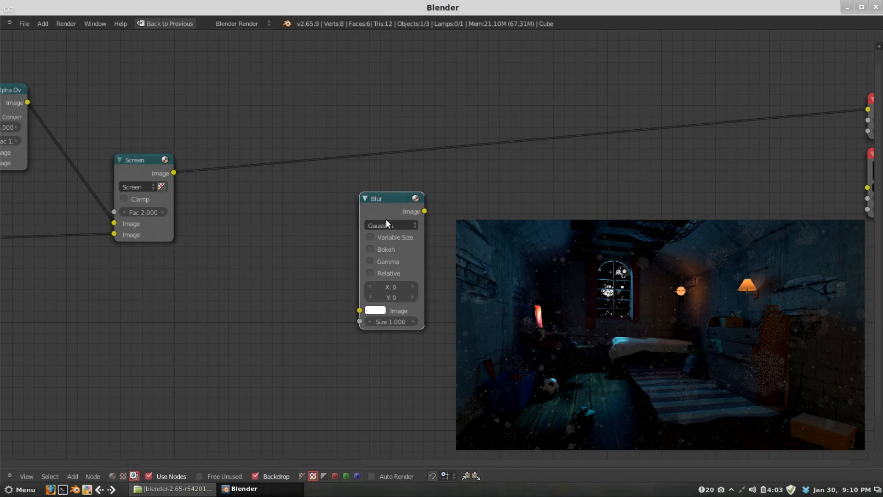
pyautogui.click(384, 225)
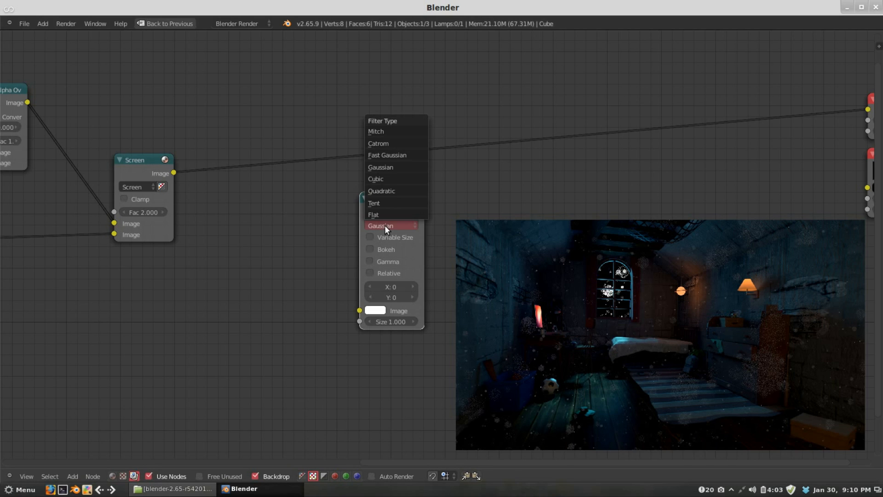
pyautogui.click(394, 154)
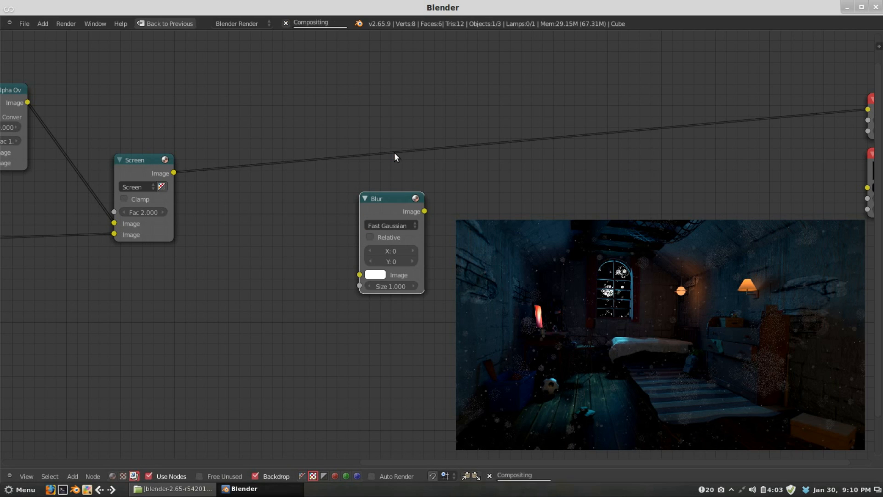
# Insert the Blur node into the link between the Screen and Viewer nodes.
pyautogui.moveTo(393, 201); pyautogui.dragTo(361, 194)
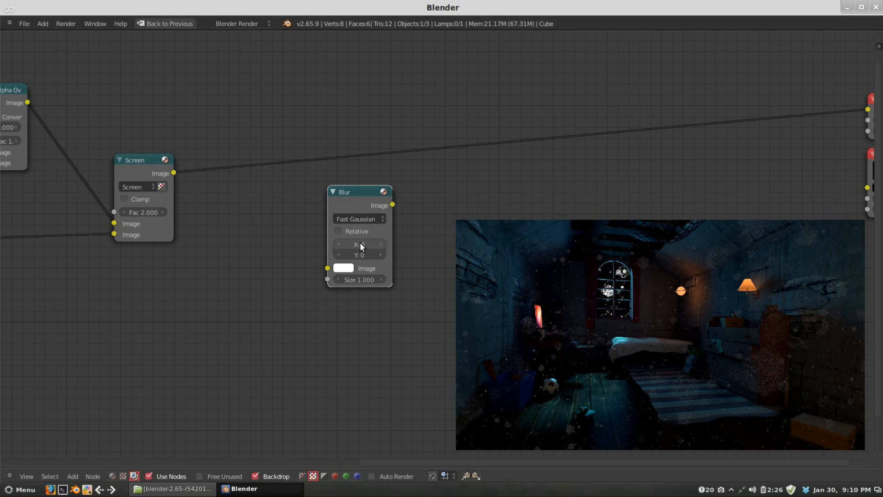
pyautogui.moveTo(358, 197); pyautogui.dragTo(286, 130)
pyautogui.moveTo(333, 154); pyautogui.dragTo(347, 159, button='middle')
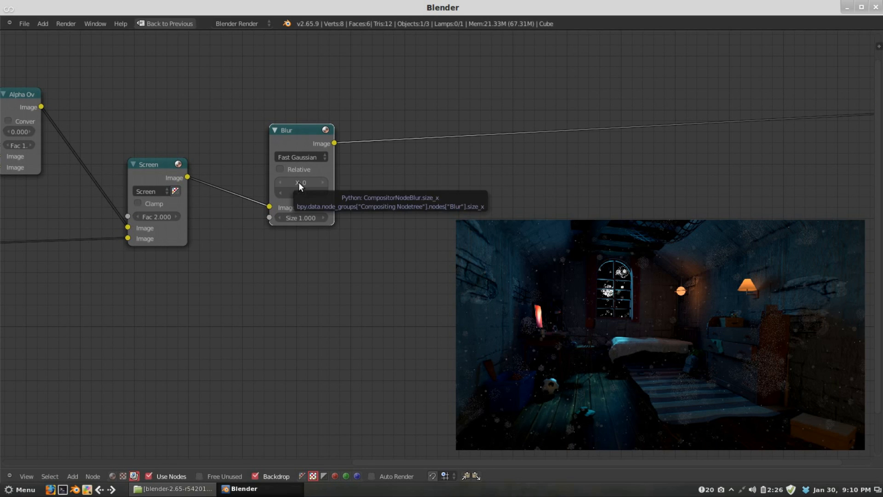
# Set the Blur node's X and Y size to 15 and move the node a little further from the Screen node.
pyautogui.click(299, 182)
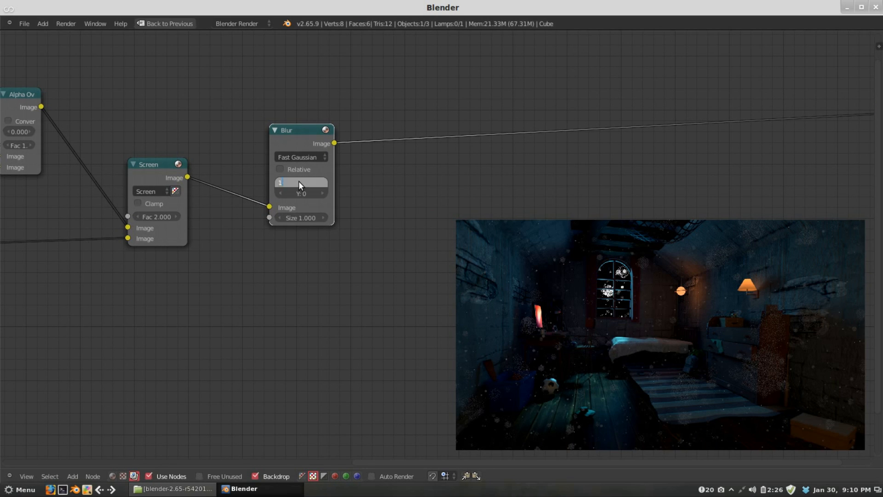
pyautogui.write('15')
pyautogui.press('Tab')
pyautogui.write('15')
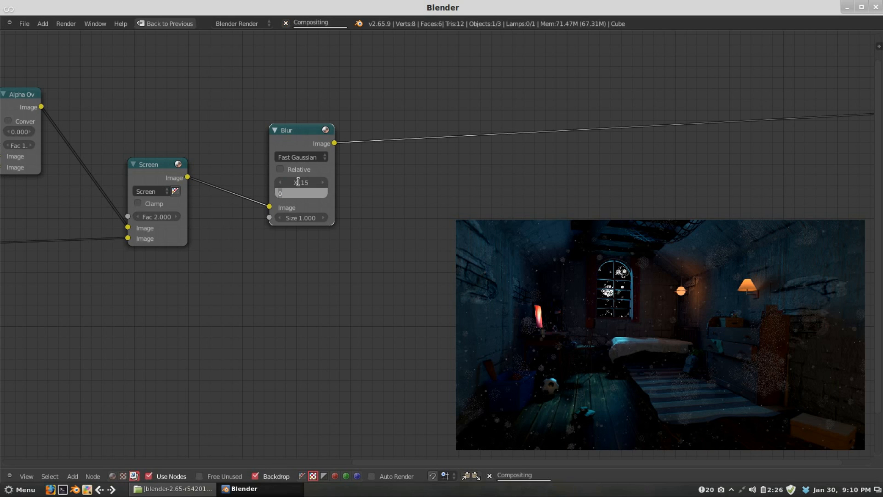
pyautogui.press('Return')
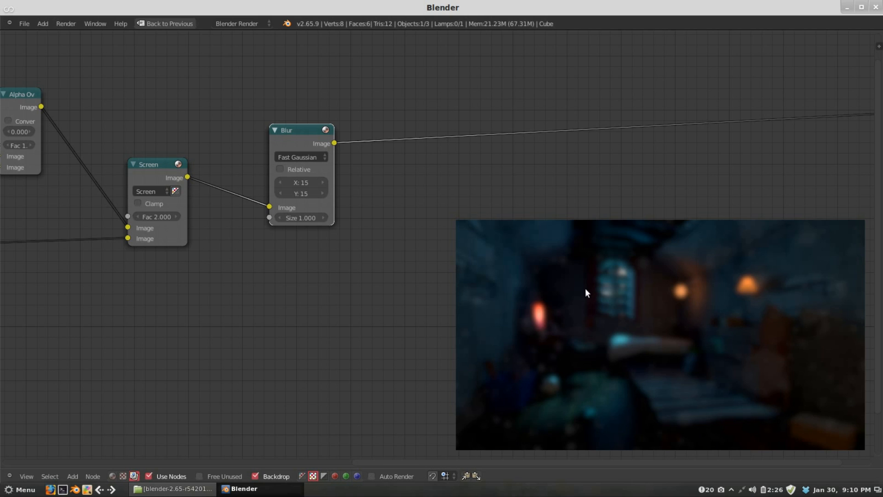
pyautogui.moveTo(309, 136); pyautogui.dragTo(337, 121)
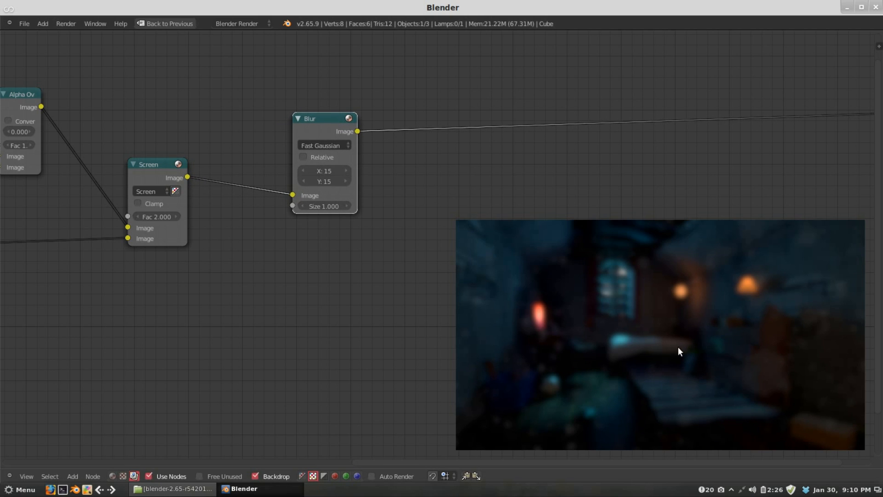
pyautogui.moveTo(654, 265)
pyautogui.mouseDown(button='middle')
pyautogui.moveTo(644, 260)
pyautogui.moveTo(654, 266)
pyautogui.mouseUp(button='middle')
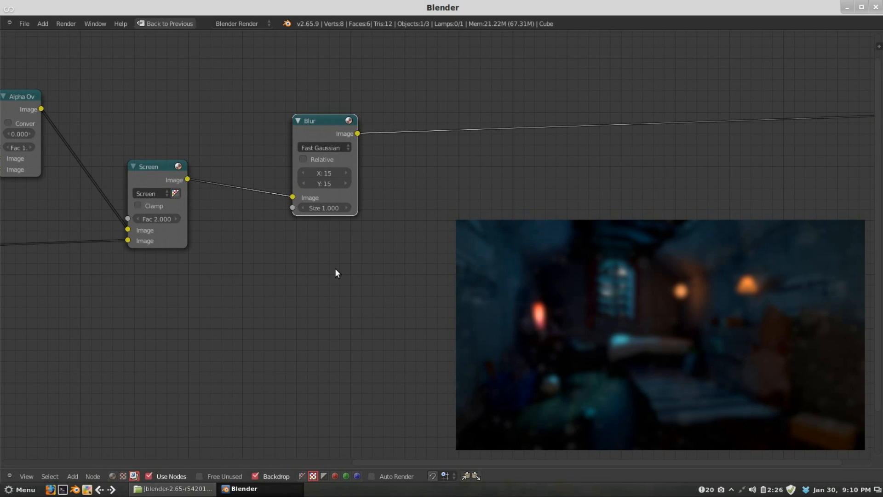
# Add a second Blur node below the first one and set its filter type to Fast Gaussian.
pyautogui.hotkey('shift', 'a')
pyautogui.moveTo(335, 270)
pyautogui.click(389, 282)
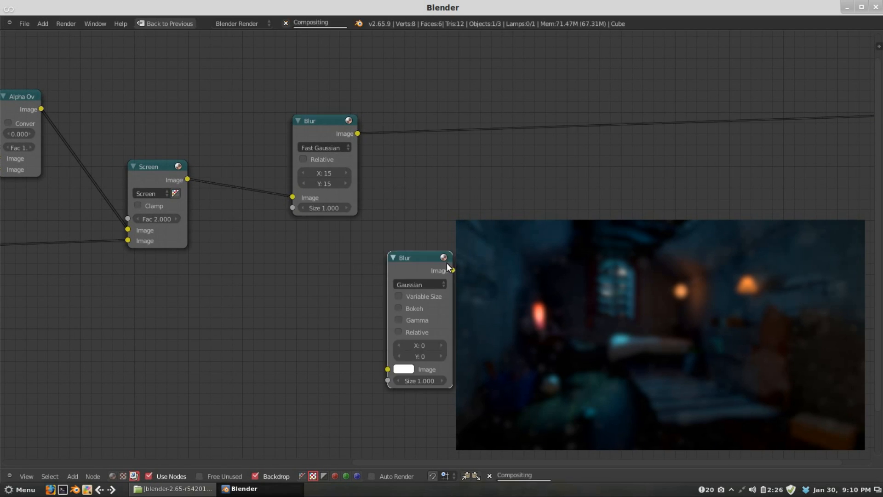
pyautogui.click(346, 250)
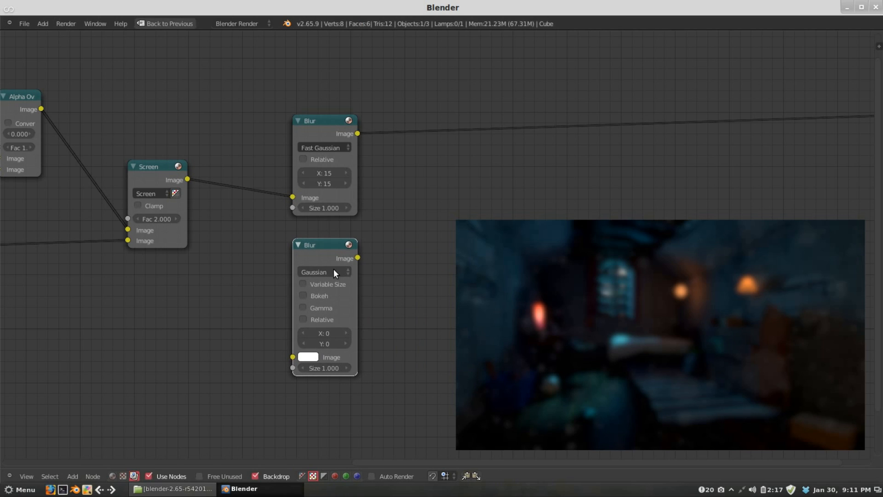
pyautogui.click(334, 270)
pyautogui.click(332, 205)
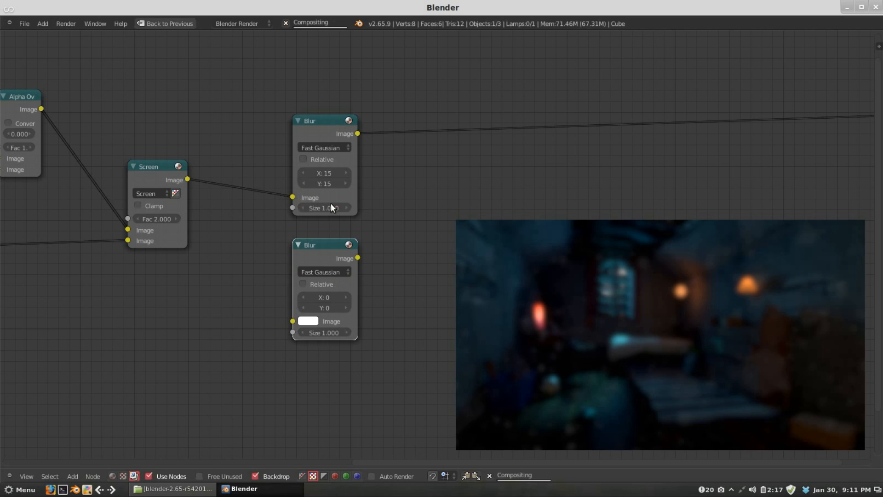
# Set the lower Blur node's X and Y size to 5 and feed it from the Screen node's image output.
pyautogui.click(325, 297)
pyautogui.write('15')
pyautogui.press('Tab')
pyautogui.write('5')
pyautogui.click(156, 175)
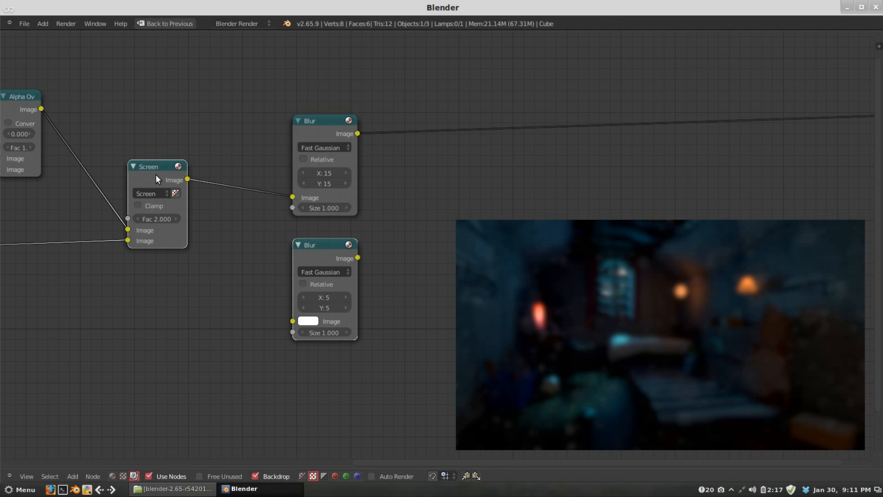
pyautogui.press('f')
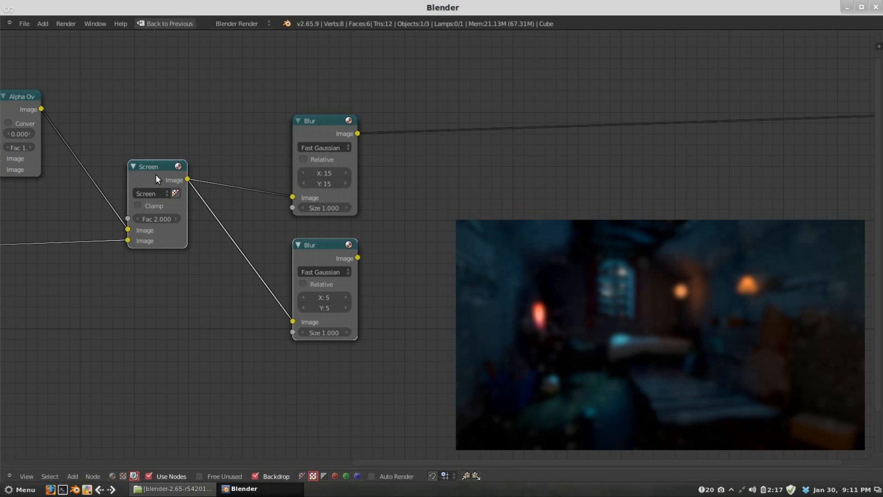
# Add a Mix node beyond the two Blur nodes and set its blend type to Screen.
pyautogui.moveTo(428, 179); pyautogui.dragTo(405, 174, button='middle')
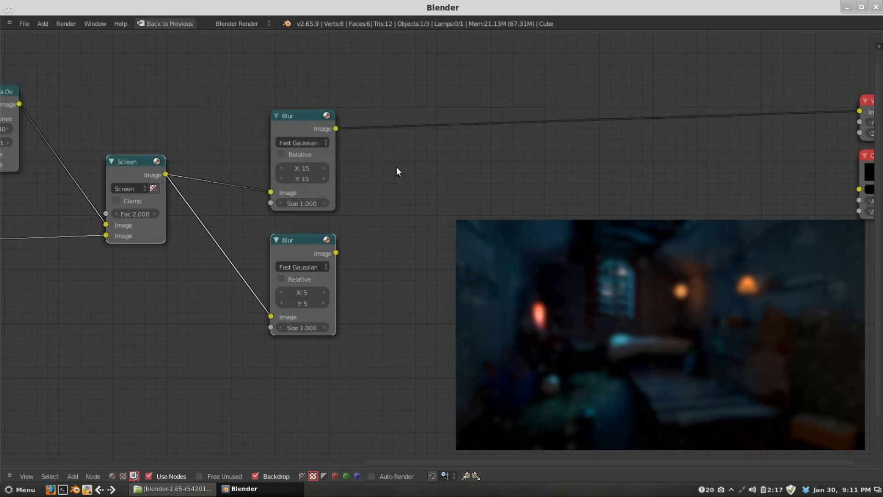
pyautogui.click(304, 125)
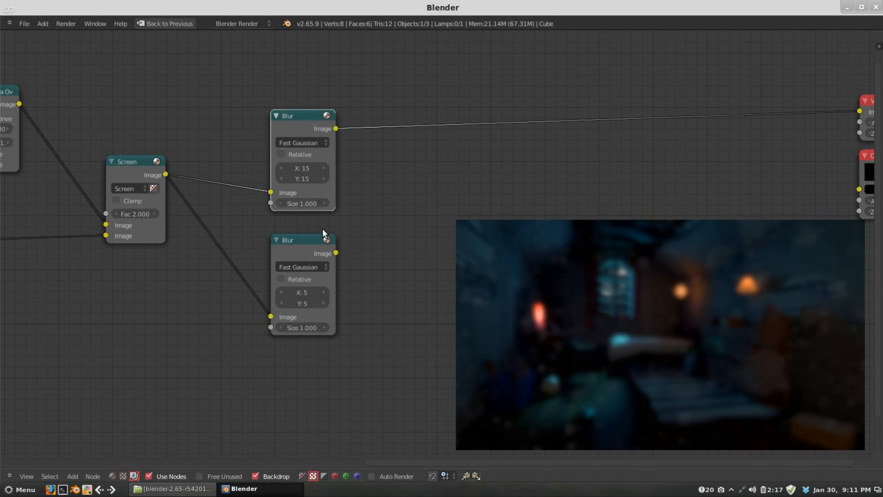
pyautogui.click(308, 236)
pyautogui.click(302, 125)
pyautogui.keyDown('shift'); pyautogui.click(307, 243); pyautogui.keyUp('shift')
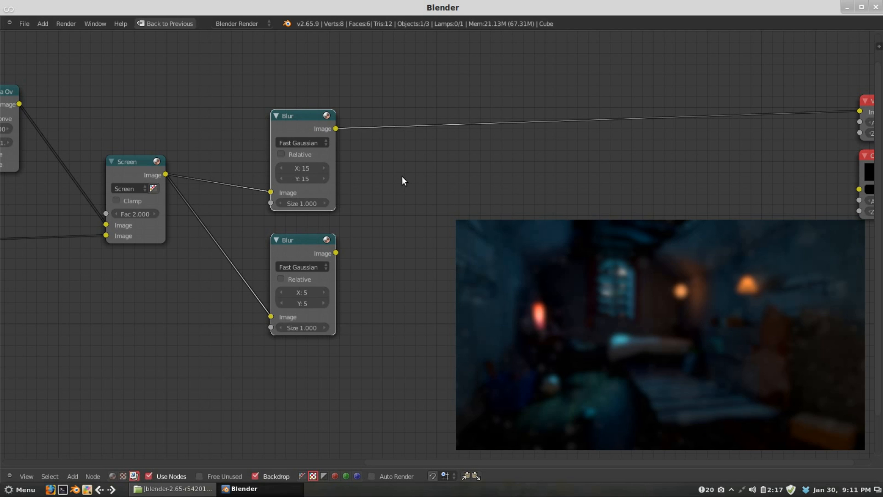
pyautogui.hotkey('shift', 'a')
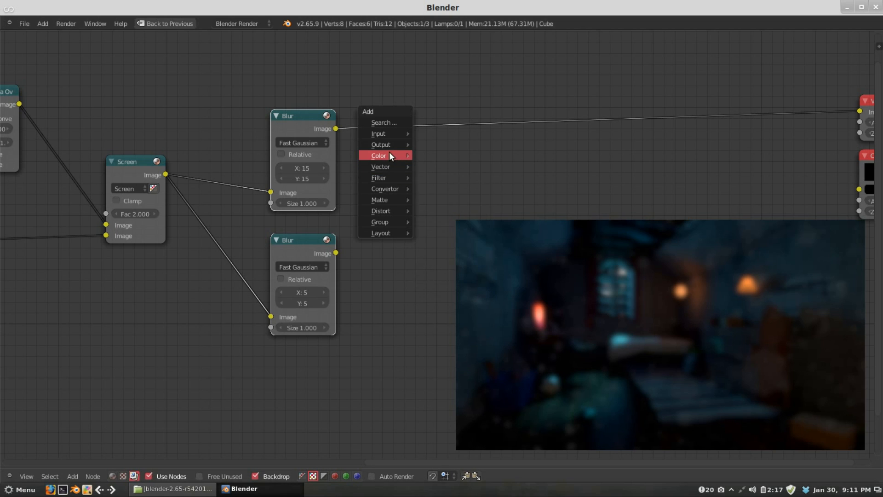
pyautogui.moveTo(386, 156)
pyautogui.click(457, 166)
pyautogui.click(440, 185)
pyautogui.click(440, 185)
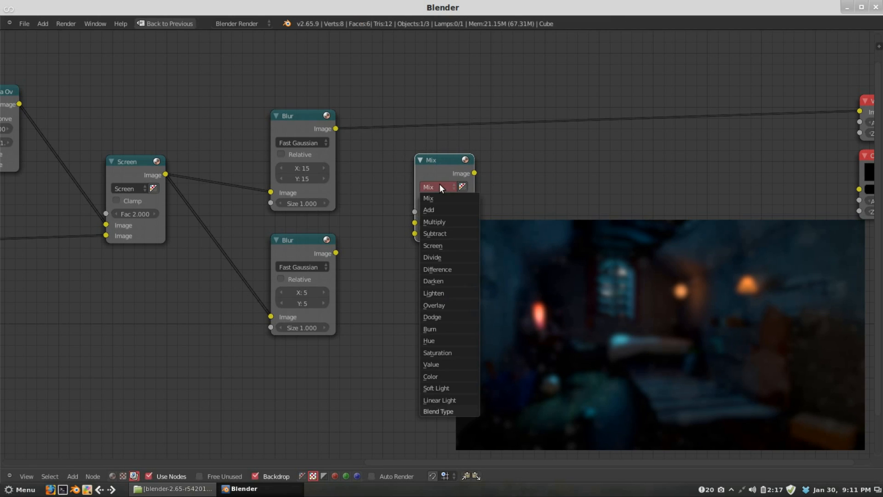
pyautogui.click(440, 244)
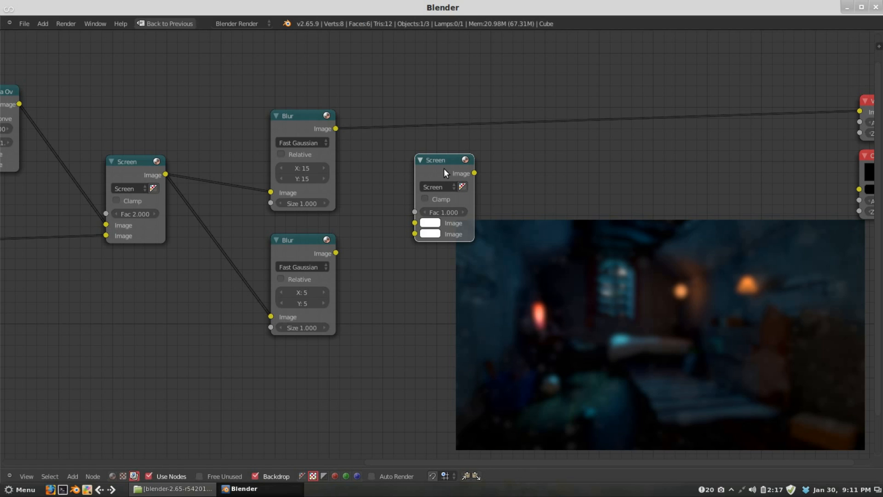
# Connect both Blur outputs to the new Screen node's image inputs and send its result to the Viewer.
pyautogui.click(308, 125)
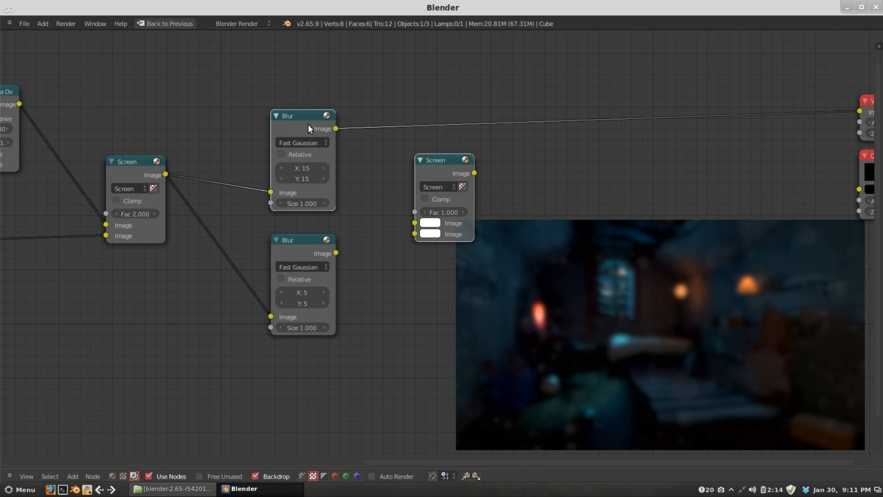
pyautogui.press('f')
pyautogui.click(439, 167)
pyautogui.click(300, 247)
pyautogui.press('f')
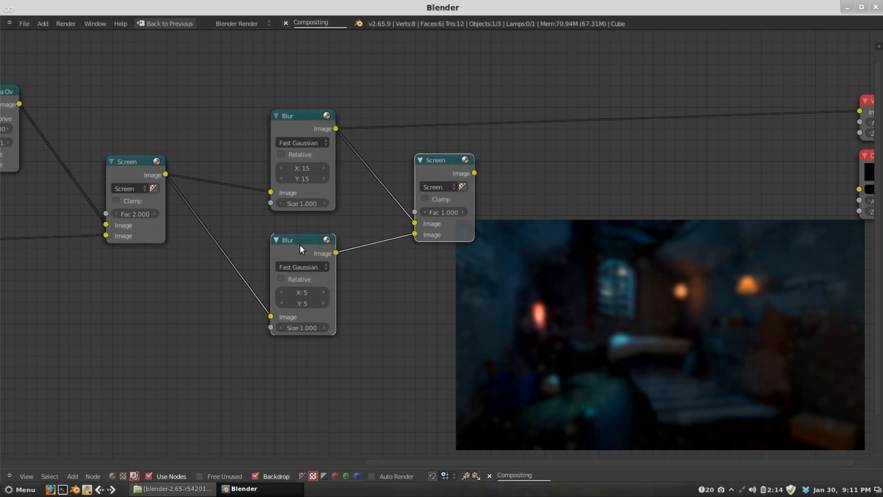
pyautogui.moveTo(441, 174); pyautogui.dragTo(387, 178, button='middle')
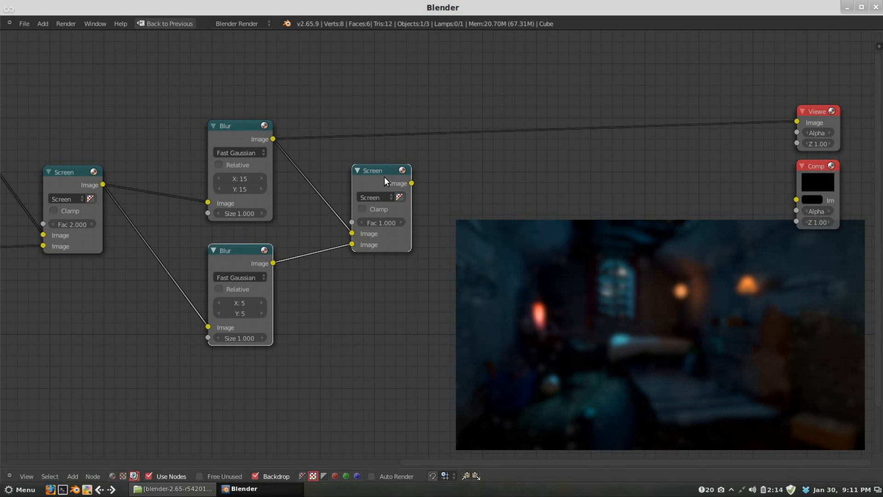
pyautogui.keyDown('ctrl'); pyautogui.keyDown('shift'); pyautogui.click(385, 177); pyautogui.keyUp('shift'); pyautogui.keyUp('ctrl')
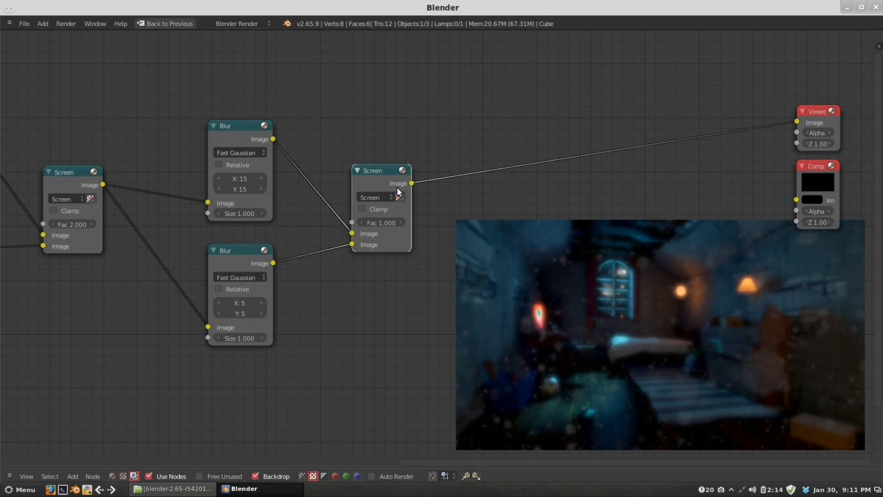
# Set the Fac of the Screen node combining the two blurs to 0.6.
pyautogui.scroll(3, 423, 192)
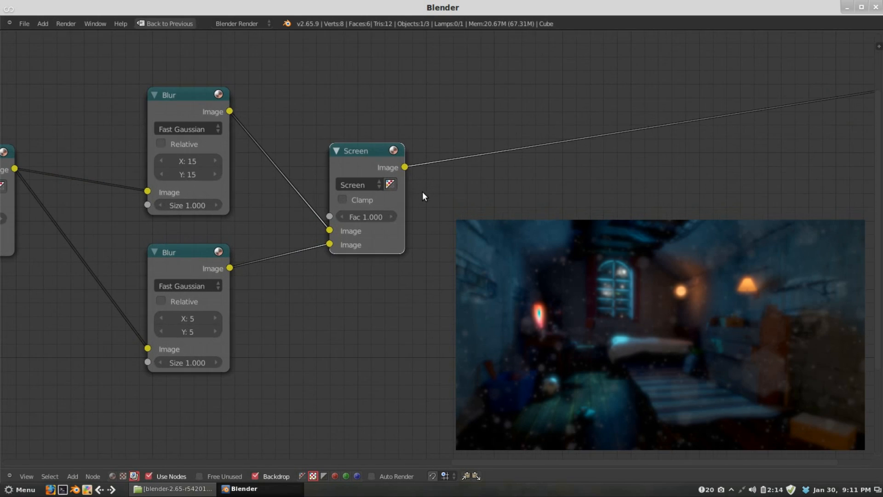
pyautogui.scroll(2, 427, 196)
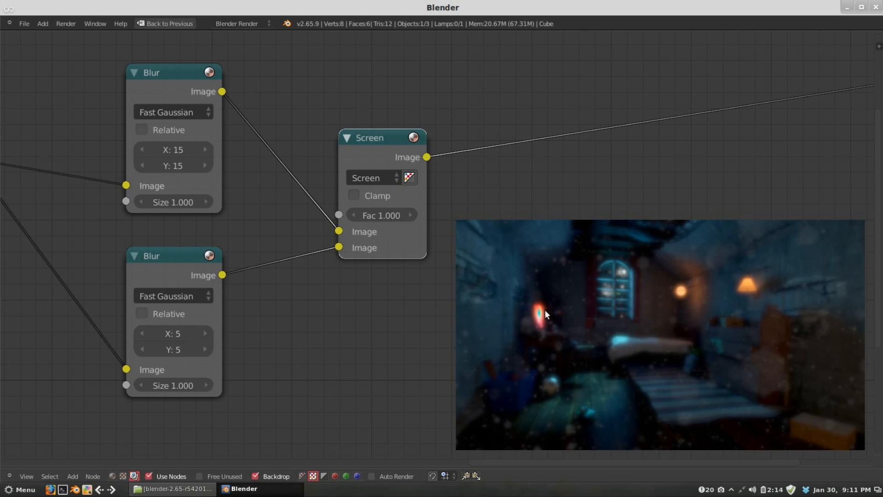
pyautogui.click(355, 213)
pyautogui.click(356, 214)
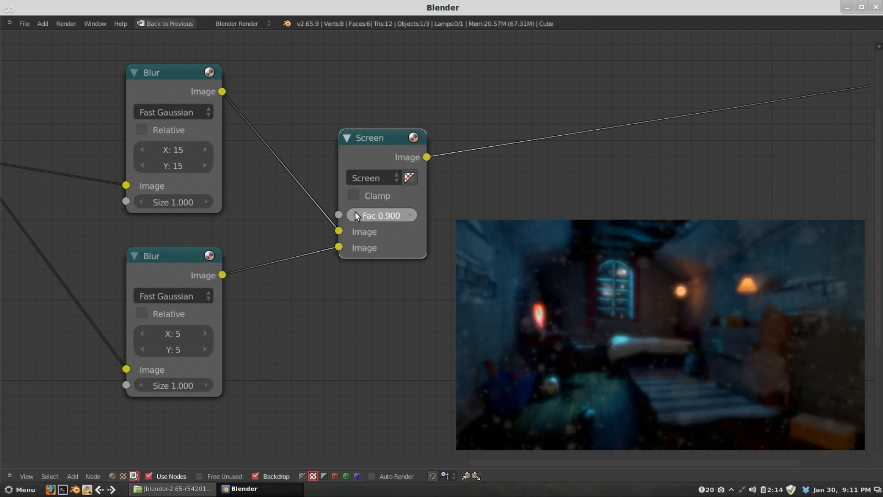
pyautogui.click(355, 214)
pyautogui.click(355, 214)
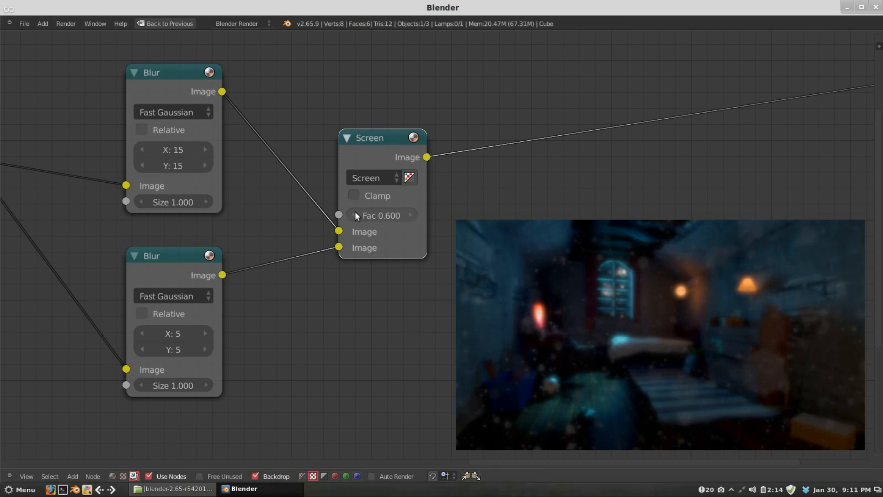
# Swap the two Blur links on that Screen node's image inputs and move the node closer to the Blur nodes.
pyautogui.moveTo(339, 231); pyautogui.dragTo(339, 249)
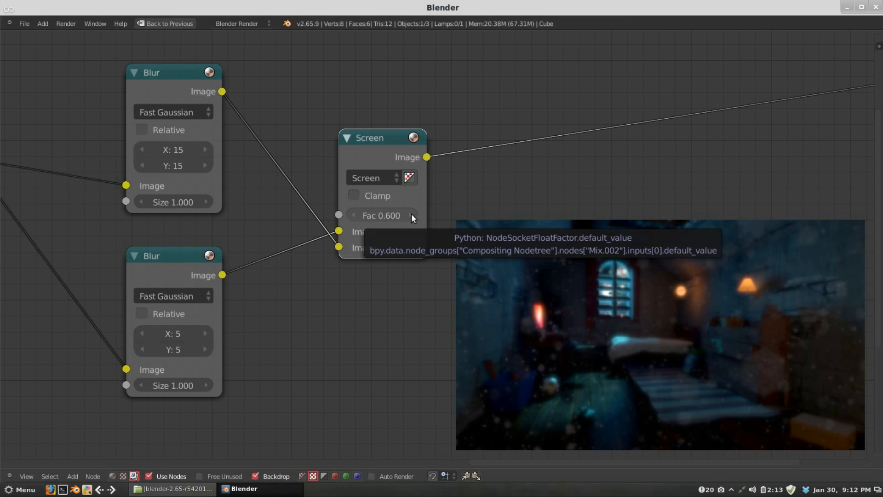
pyautogui.moveTo(393, 151); pyautogui.dragTo(354, 157)
pyautogui.scroll(-1, 466, 163)
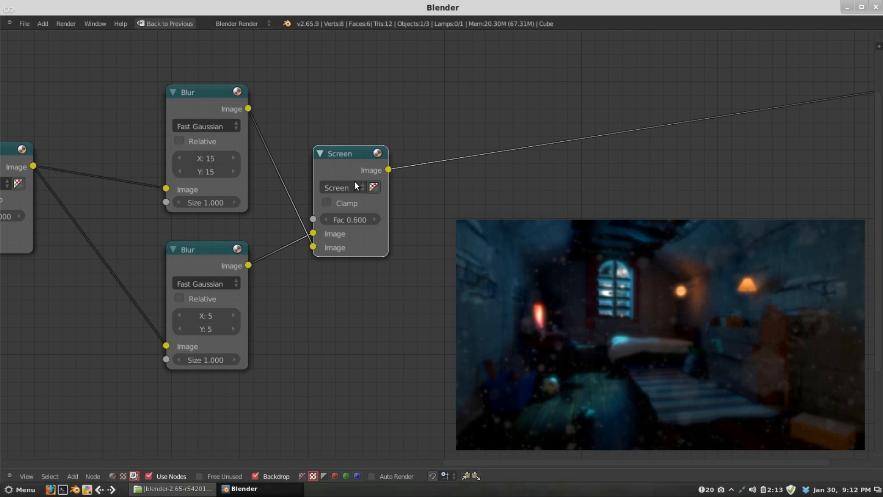
# Add another Mix node set to Screen and insert it into the link between the blur-combining Screen node and the Viewer.
pyautogui.scroll(-2, 354, 180)
pyautogui.moveTo(499, 222); pyautogui.dragTo(444, 217, button='middle')
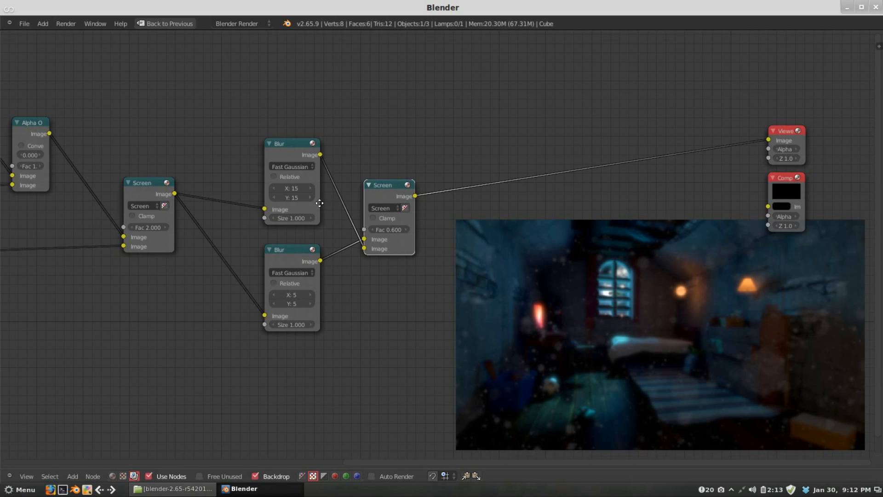
pyautogui.moveTo(333, 209); pyautogui.dragTo(280, 178, button='middle')
pyautogui.scroll(2, 367, 210)
pyautogui.moveTo(440, 192); pyautogui.dragTo(483, 225, button='middle')
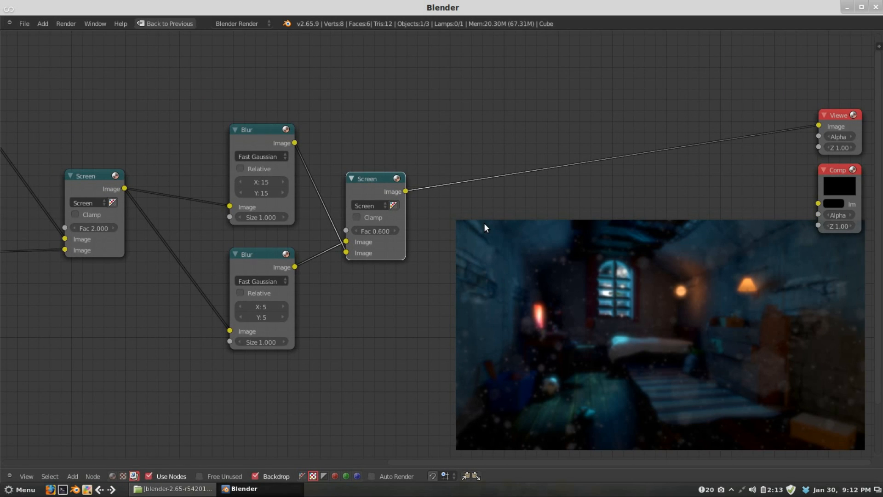
pyautogui.hotkey('shift', 'a')
pyautogui.moveTo(484, 222)
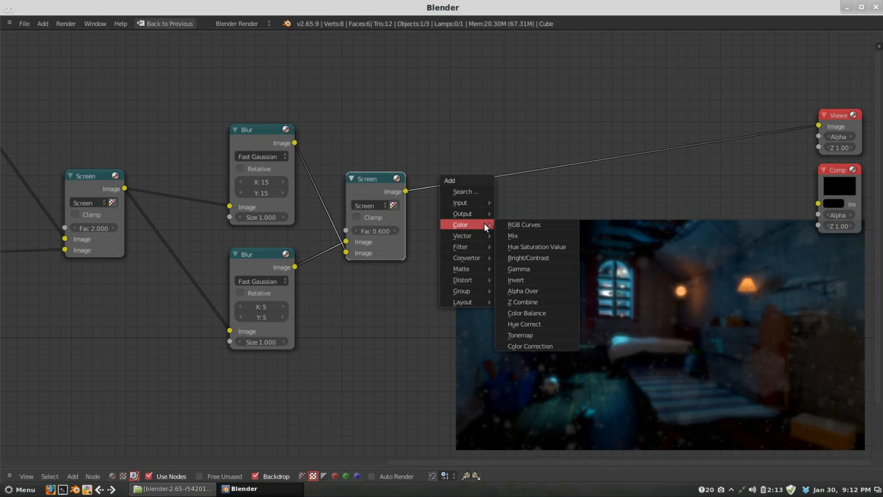
pyautogui.click(531, 232)
pyautogui.click(551, 234)
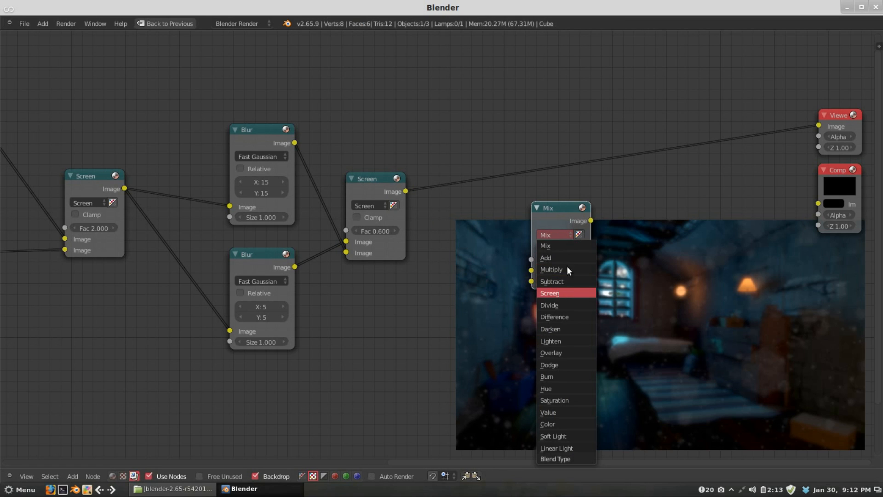
pyautogui.click(566, 294)
pyautogui.moveTo(572, 238); pyautogui.dragTo(519, 136)
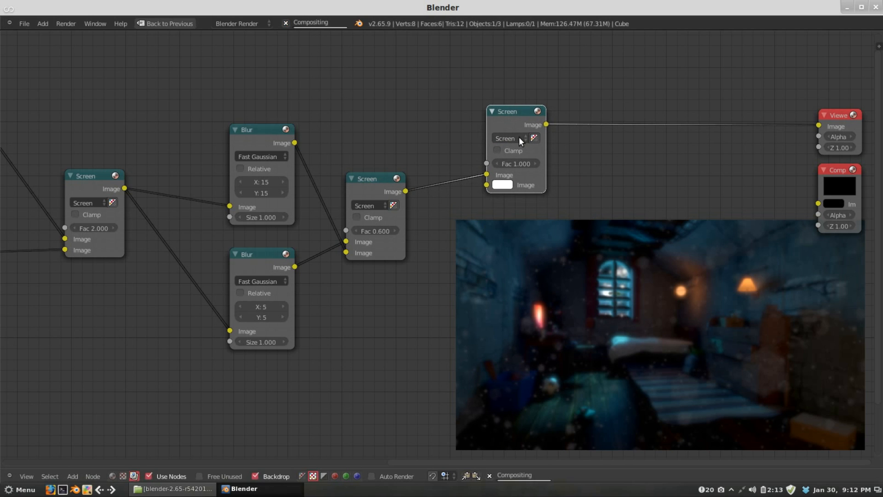
# Connect the Alpha Over node's image output to the last Screen node's second image input.
pyautogui.scroll(-2, 502, 139)
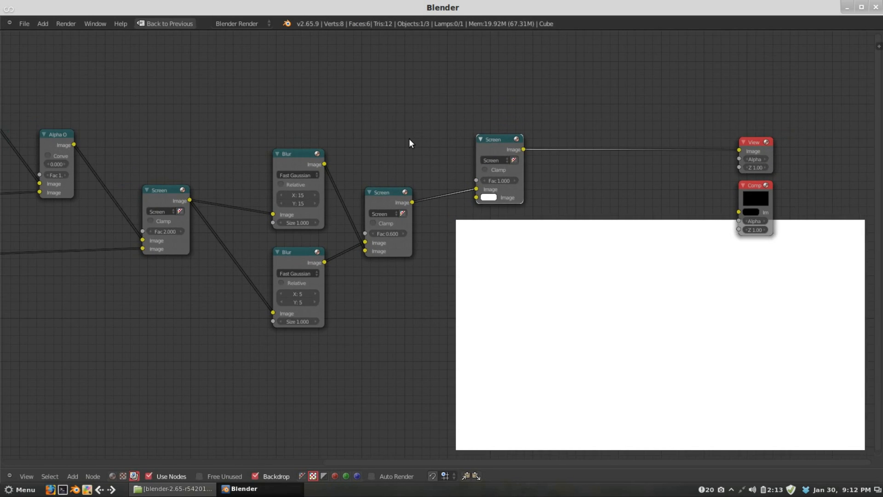
pyautogui.moveTo(452, 139); pyautogui.dragTo(528, 142, button='middle')
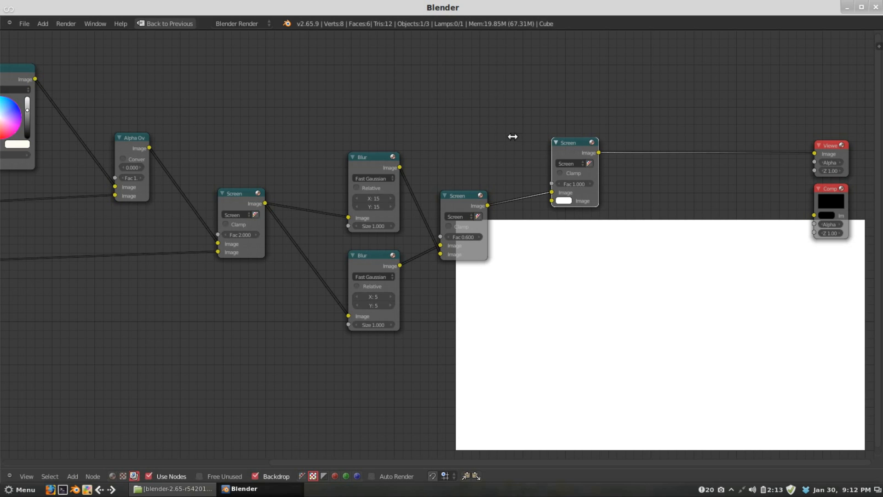
pyautogui.click(136, 140)
pyautogui.moveTo(149, 147); pyautogui.dragTo(551, 201)
pyautogui.moveTo(628, 194); pyautogui.dragTo(399, 196, button='middle')
pyautogui.scroll(1, 398, 192)
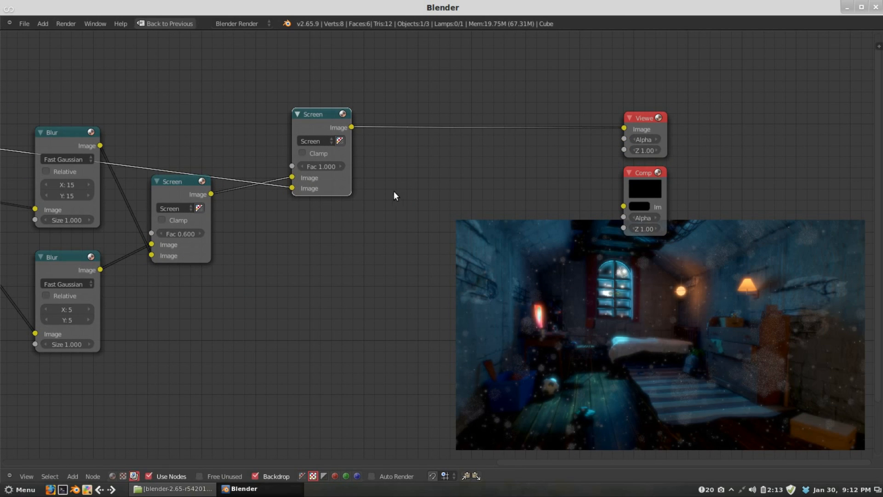
# Swap the last Screen node's image inputs so Alpha Over feeds the first and the blurred result the second.
pyautogui.scroll(1, 398, 191)
pyautogui.moveTo(302, 182); pyautogui.dragTo(378, 207, button='middle')
pyautogui.moveTo(338, 188)
pyautogui.mouseDown()
pyautogui.moveTo(321, 195)
pyautogui.moveTo(340, 203)
pyautogui.mouseUp()
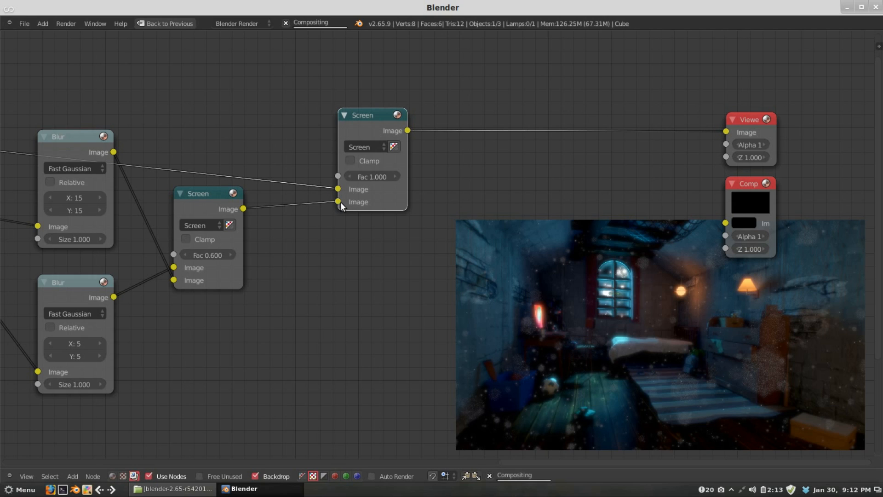
# Lower the last Screen node's factor to 0.400.
pyautogui.click(351, 178)
pyautogui.click(351, 178)
pyautogui.click(352, 178)
pyautogui.click(352, 178)
pyautogui.click(352, 178)
pyautogui.click(351, 178)
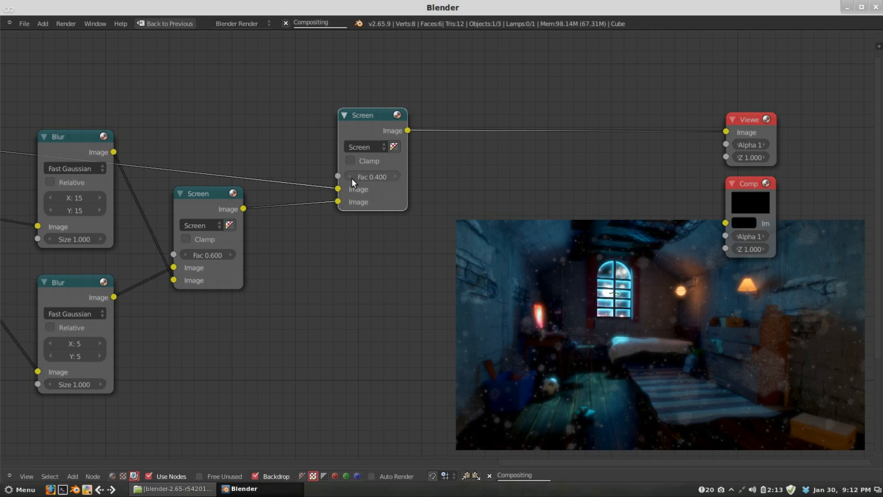
# Swap the last Screen node's image inputs so the blurred result feeds the first, and lower its factor to 0.300.
pyautogui.moveTo(351, 178); pyautogui.dragTo(338, 201)
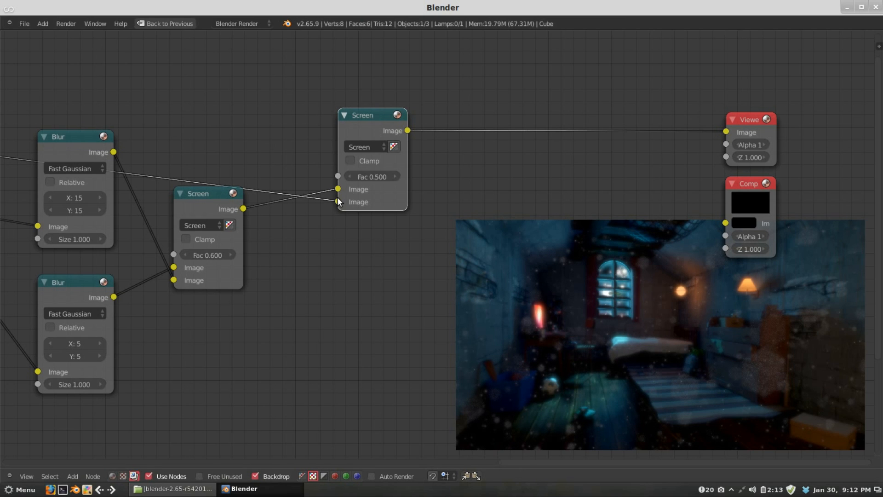
pyautogui.click(352, 175)
pyautogui.click(352, 176)
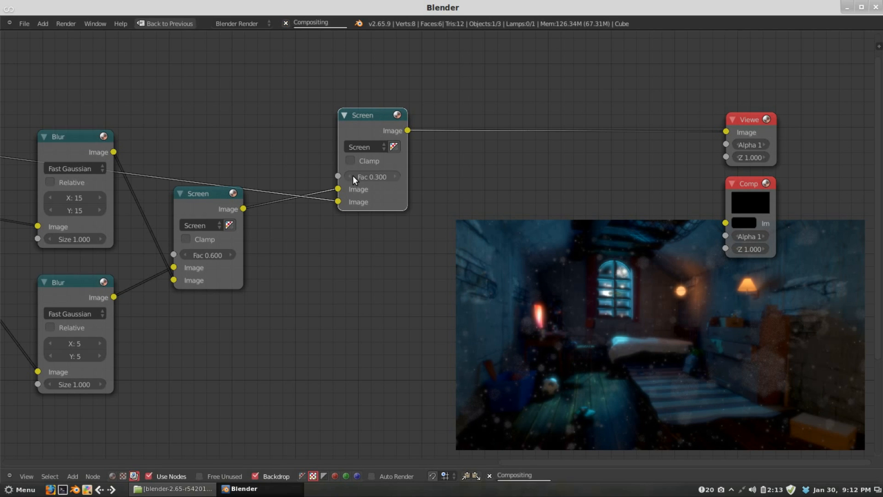
# Swap the last Screen node's image inputs back, set its factor to 0.300 and move it closer to the blur-combining Screen node.
pyautogui.moveTo(338, 189); pyautogui.dragTo(338, 202)
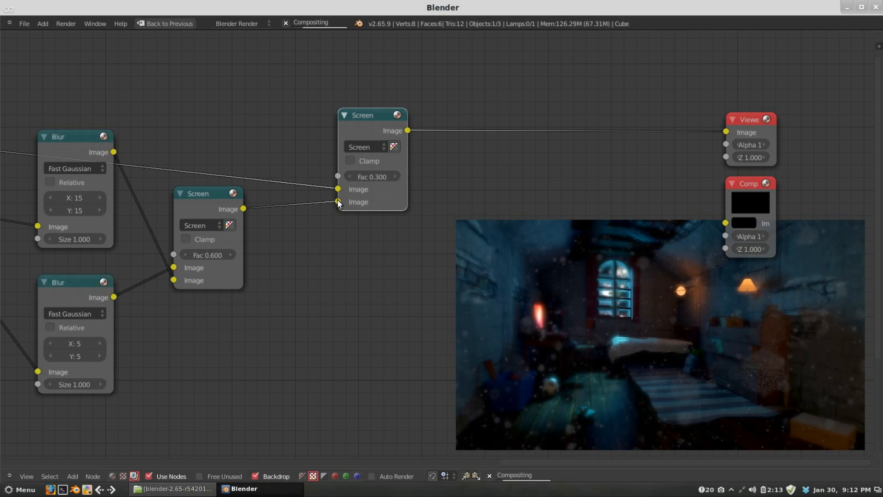
pyautogui.click(397, 176)
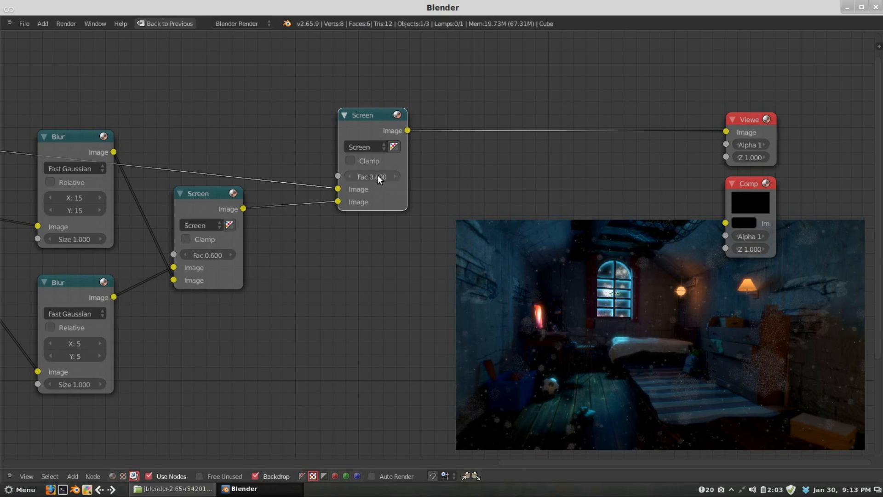
pyautogui.click(349, 176)
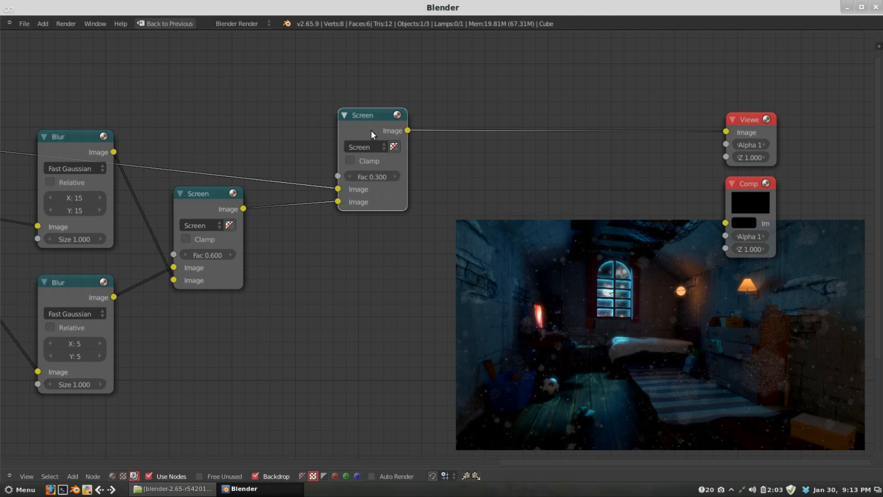
pyautogui.moveTo(376, 120); pyautogui.dragTo(326, 117)
# Duplicate the lowest Image node together with its RGB Curves node and place the copies near the Blur nodes.
pyautogui.scroll(-4, 389, 136)
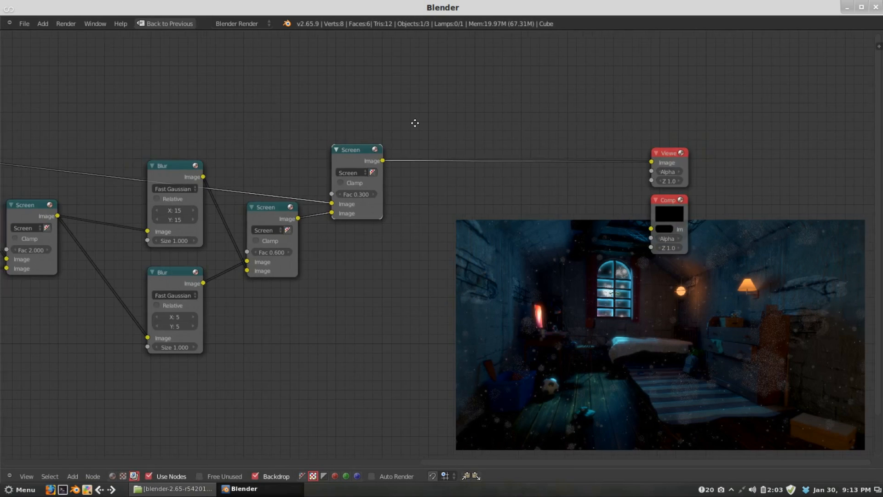
pyautogui.moveTo(390, 136); pyautogui.dragTo(503, 74, button='middle')
pyautogui.scroll(-9, 417, 129)
pyautogui.moveTo(192, 256); pyautogui.dragTo(413, 188, button='middle')
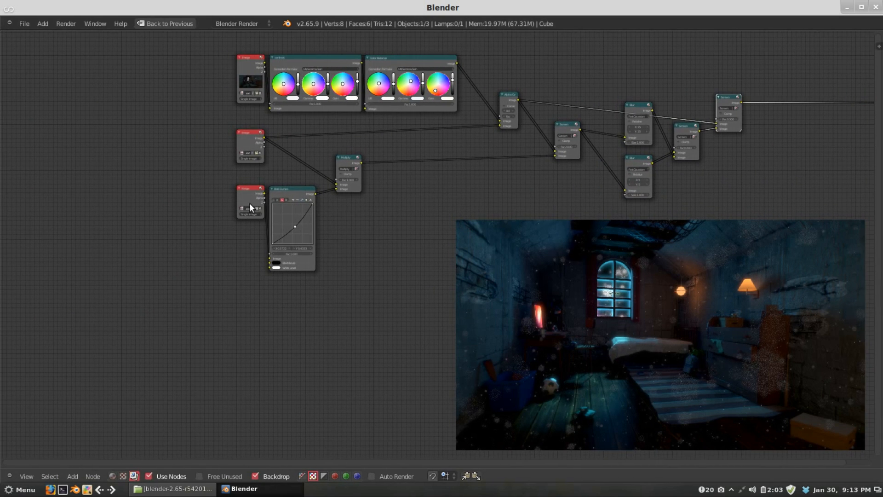
pyautogui.press('b')
pyautogui.moveTo(239, 185); pyautogui.dragTo(318, 279)
pyautogui.moveTo(352, 215); pyautogui.dragTo(153, 275, button='middle')
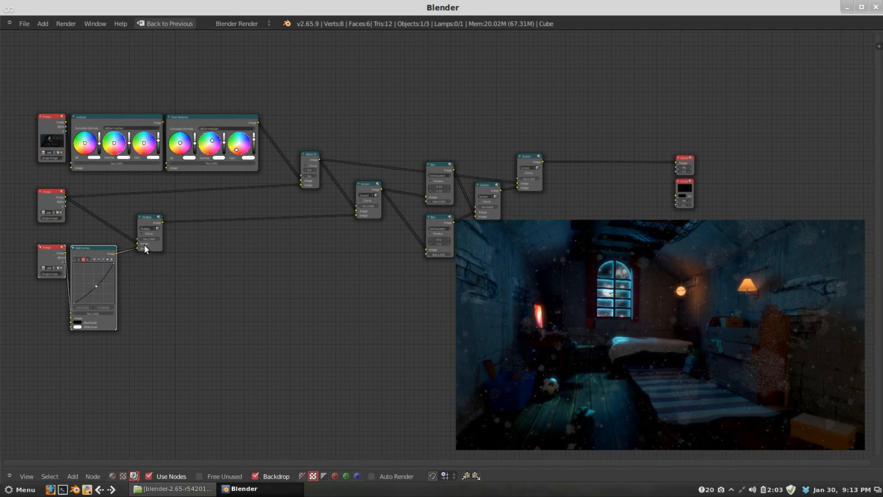
pyautogui.press('b')
pyautogui.moveTo(35, 242); pyautogui.dragTo(120, 348)
pyautogui.hotkey('shift', 'd')
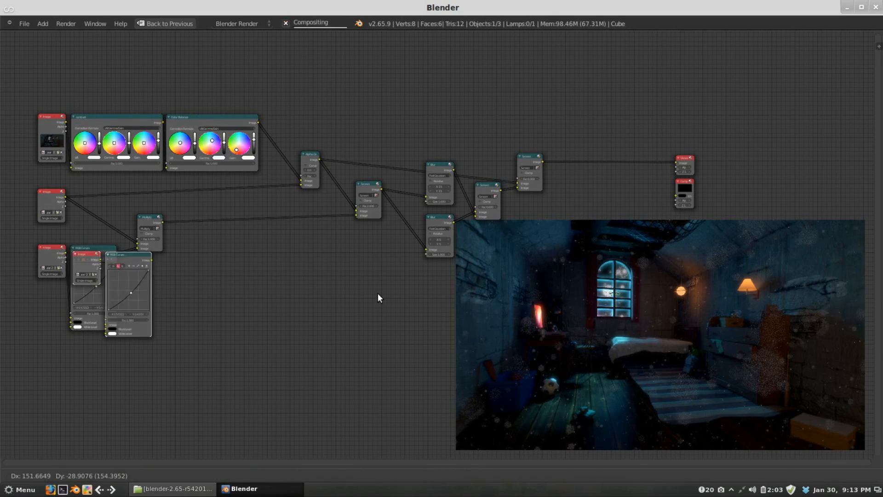
pyautogui.click(532, 252)
# Arrange the copied Image and RGB Curves nodes below the blur-combining Screen node and space out the last Screen node.
pyautogui.moveTo(532, 251); pyautogui.dragTo(382, 259, button='middle')
pyautogui.scroll(6, 442, 245)
pyautogui.scroll(2, 381, 259)
pyautogui.moveTo(349, 265); pyautogui.dragTo(349, 264)
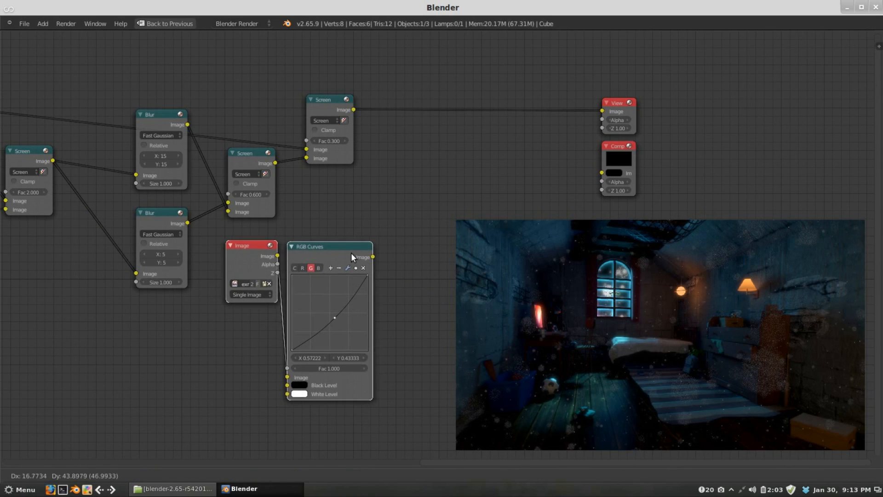
pyautogui.click(355, 245)
pyautogui.scroll(2, 361, 254)
pyautogui.press('g')
pyautogui.click(361, 252)
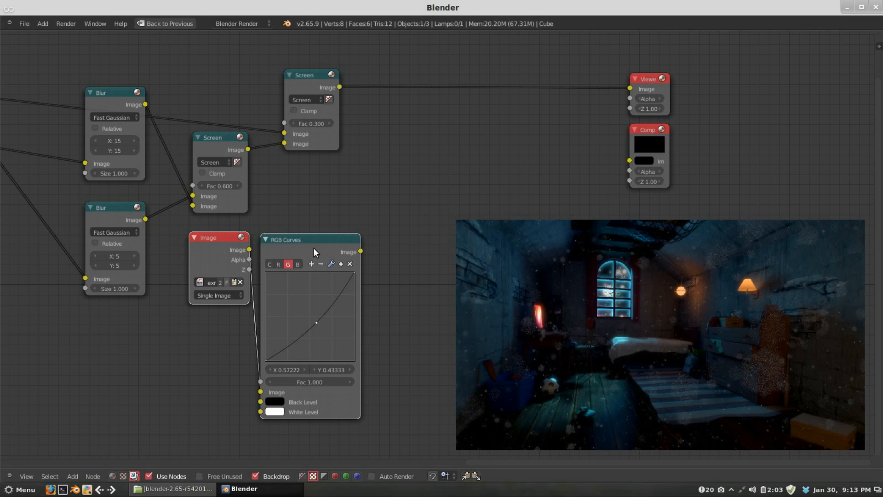
pyautogui.moveTo(313, 79); pyautogui.dragTo(343, 87)
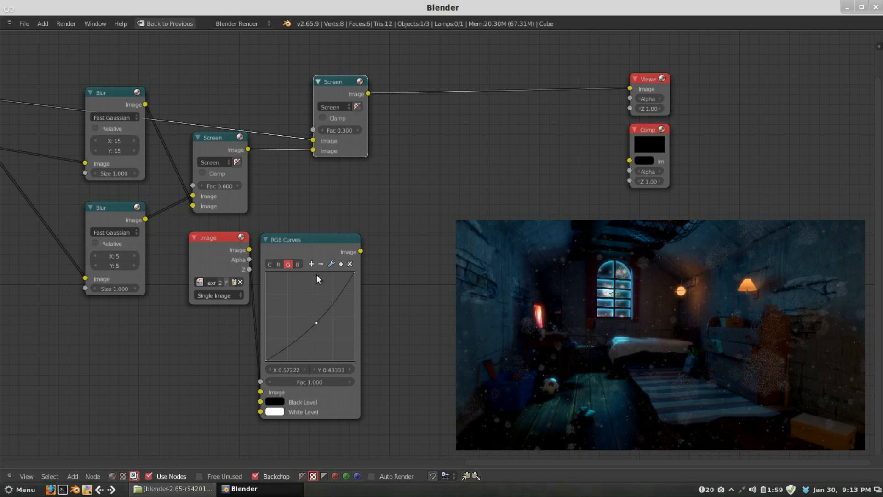
pyautogui.moveTo(322, 244); pyautogui.dragTo(337, 238)
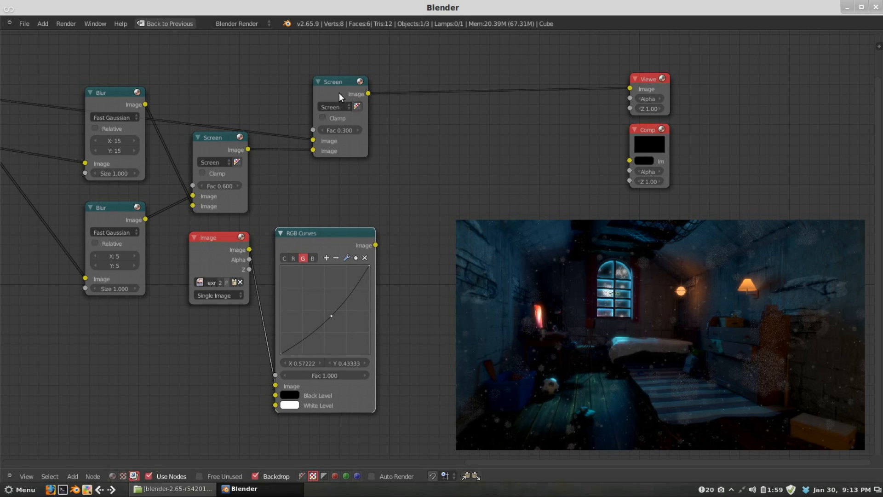
# Add a Mix node and insert it into the link between the last Screen node and the Viewer.
pyautogui.scroll(-4, 296, 205)
pyautogui.scroll(3, 391, 232)
pyautogui.moveTo(391, 229); pyautogui.dragTo(388, 230, button='middle')
pyautogui.hotkey('shift', 'a')
pyautogui.moveTo(417, 198)
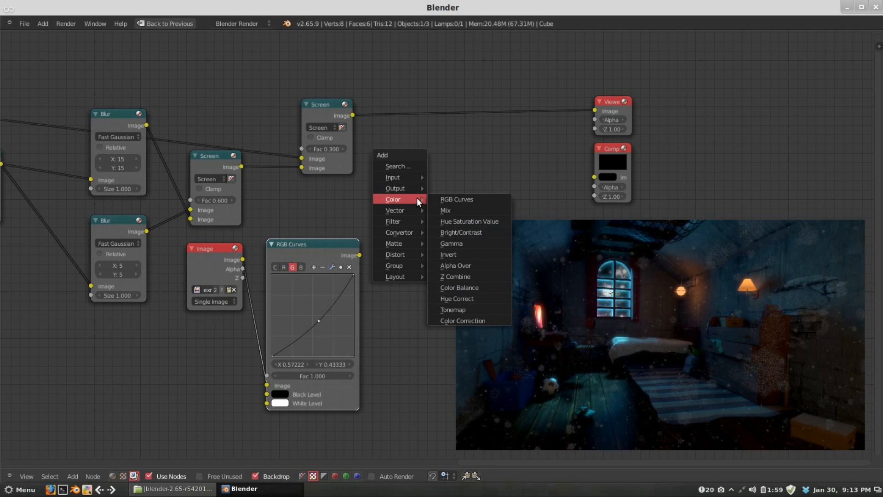
pyautogui.click(451, 210)
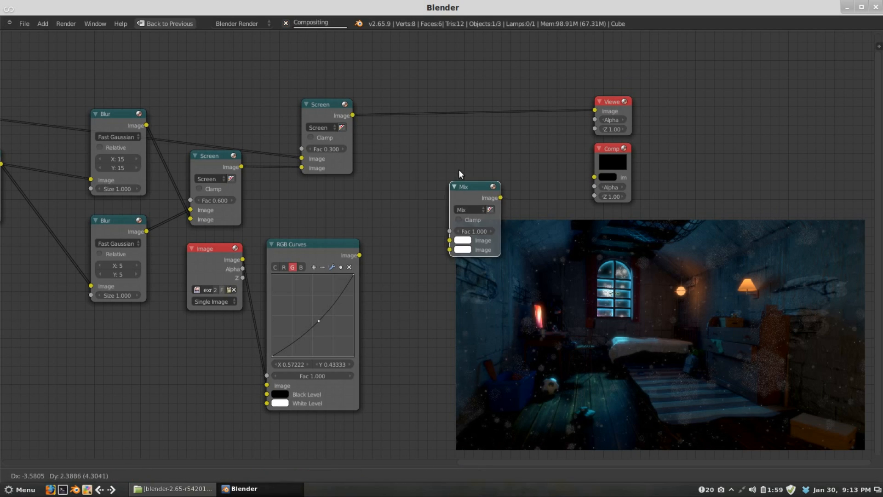
pyautogui.click(447, 134)
pyautogui.moveTo(447, 137); pyautogui.dragTo(460, 185)
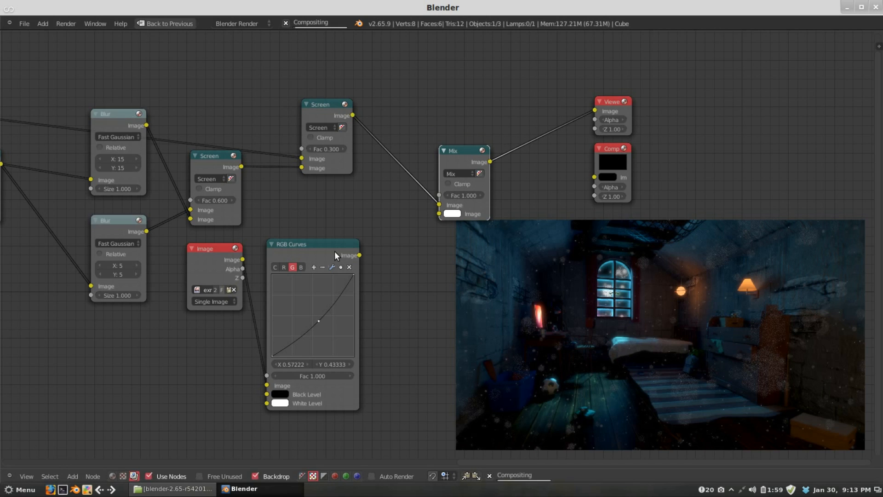
# Connect the copied RGB Curves output to the Mix node's second image input and set its blend type to Screen.
pyautogui.moveTo(359, 255); pyautogui.dragTo(436, 212)
pyautogui.click(462, 174)
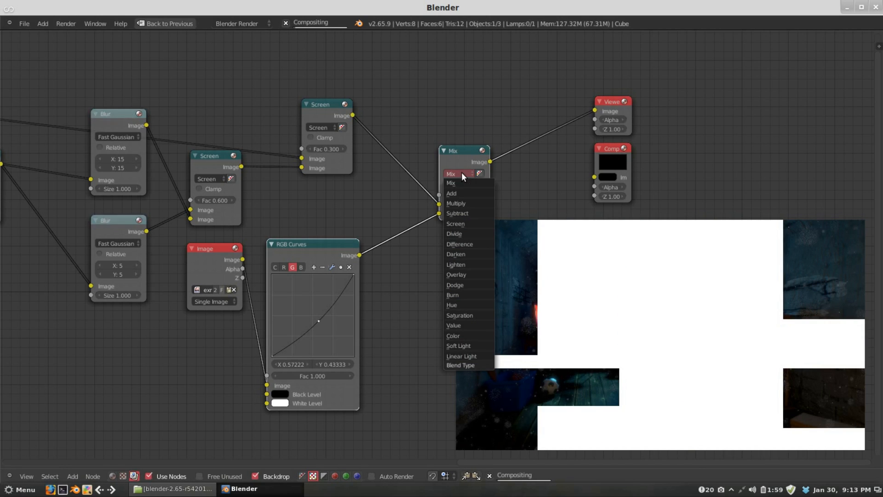
pyautogui.click(468, 224)
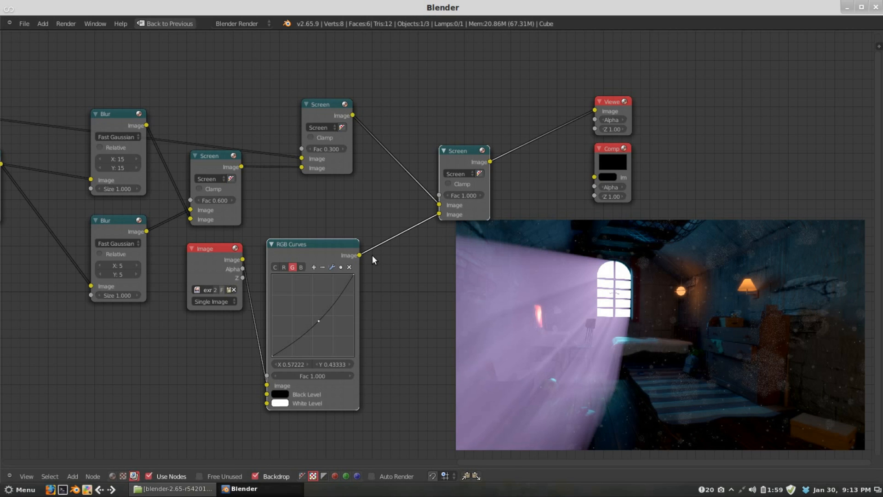
# Lower the factor of the Screen node that blends in the copied RGB Curves to 0.100.
pyautogui.moveTo(455, 235); pyautogui.dragTo(416, 223, button='middle')
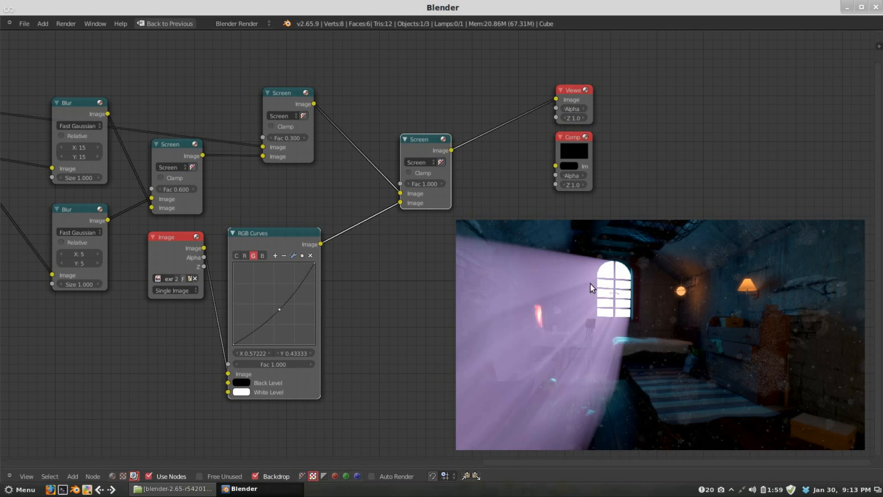
pyautogui.click(411, 184)
pyautogui.click(410, 184)
pyautogui.click(410, 184)
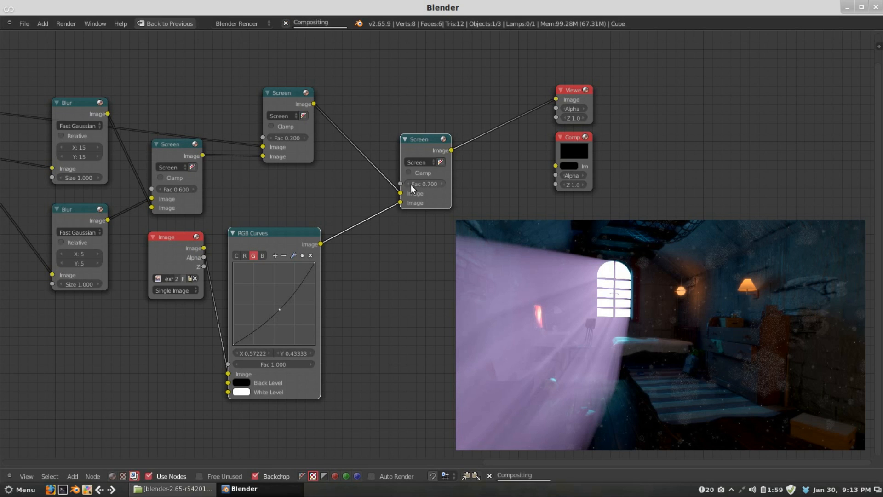
pyautogui.click(410, 184)
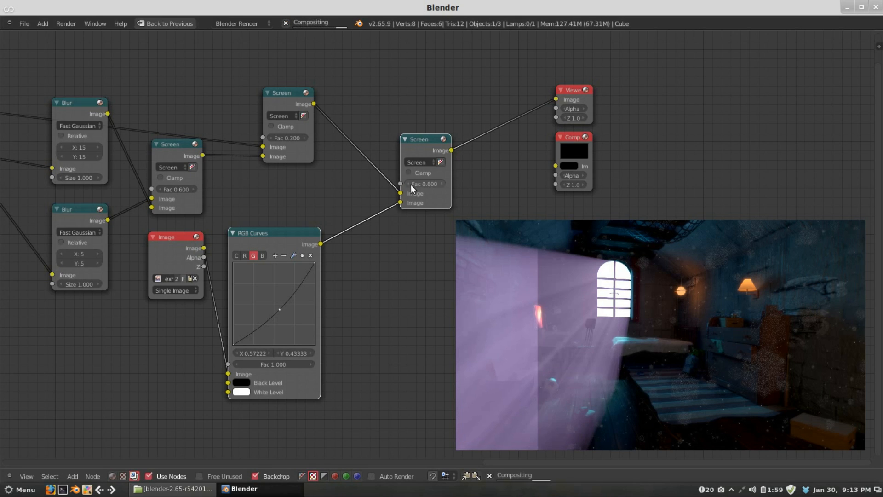
pyautogui.click(410, 184)
pyautogui.click(411, 184)
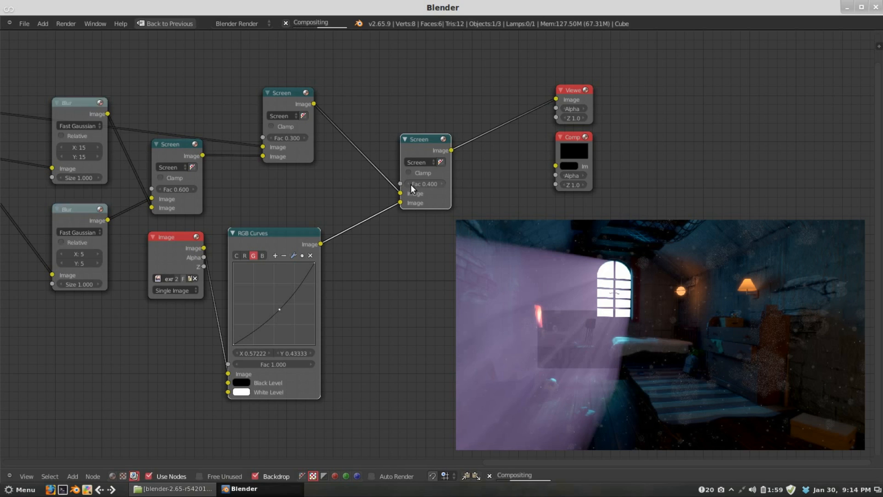
pyautogui.click(410, 184)
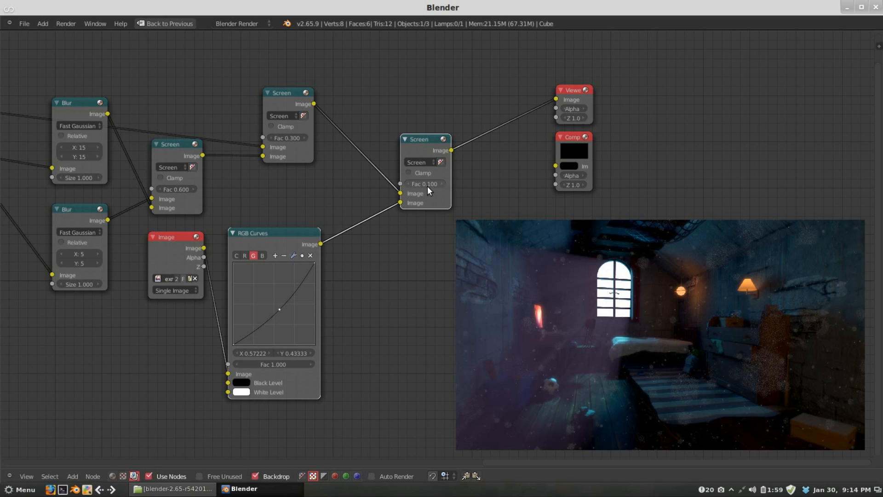
pyautogui.moveTo(429, 186); pyautogui.dragTo(544, 175, button='middle')
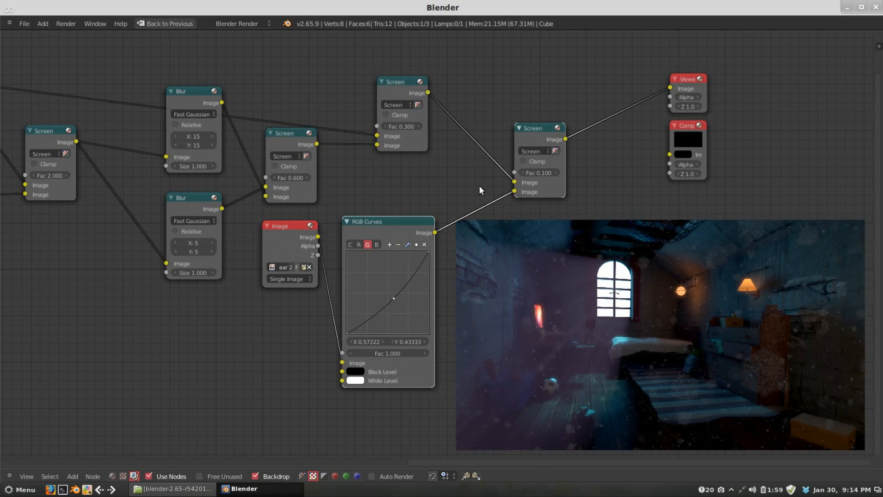
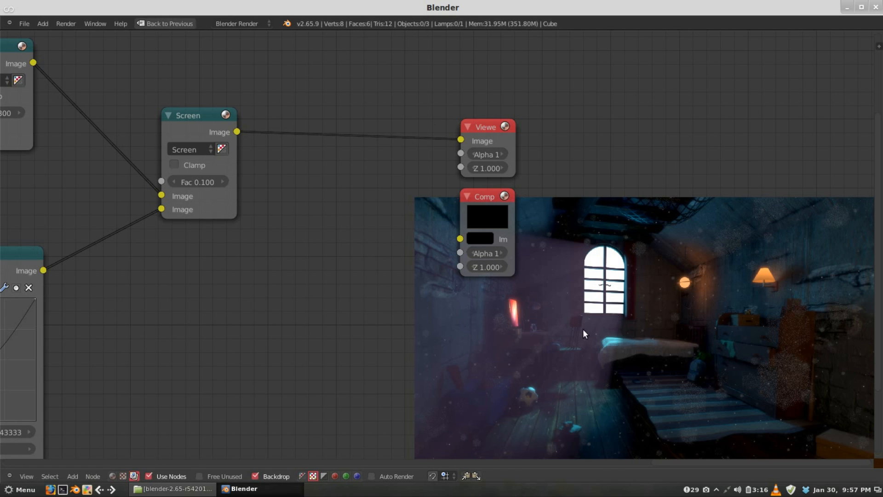
# Move the Viewer and Composite nodes together farther away from the final Screen node to make room.
pyautogui.press('a')
pyautogui.press('b')
pyautogui.press('Escape')
pyautogui.press('a')
pyautogui.press('b')
pyautogui.moveTo(417, 101); pyautogui.dragTo(557, 230)
pyautogui.scroll(-3, 557, 230)
pyautogui.press('g')
pyautogui.click(821, 188)
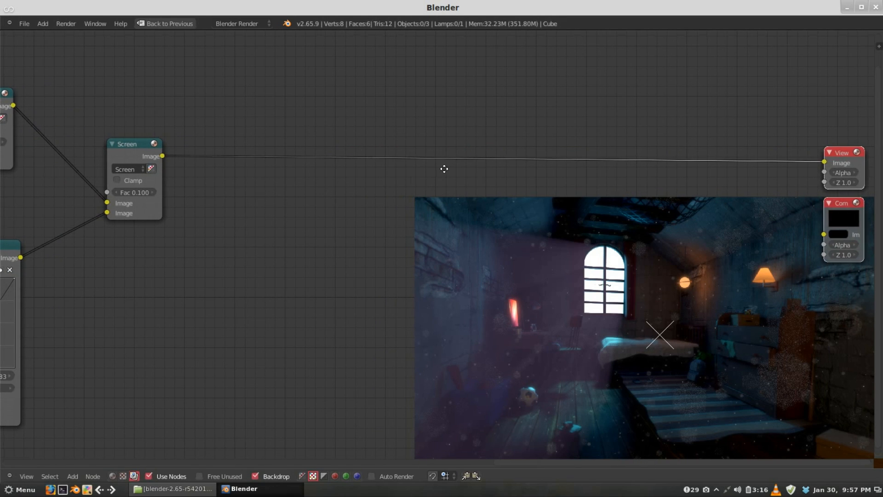
# Add an Image input node beneath the link between the final Screen node and the Viewer.
pyautogui.moveTo(405, 177); pyautogui.dragTo(477, 164, button='middle')
pyautogui.scroll(1, 413, 203)
pyautogui.moveTo(492, 203); pyautogui.dragTo(362, 228, button='middle')
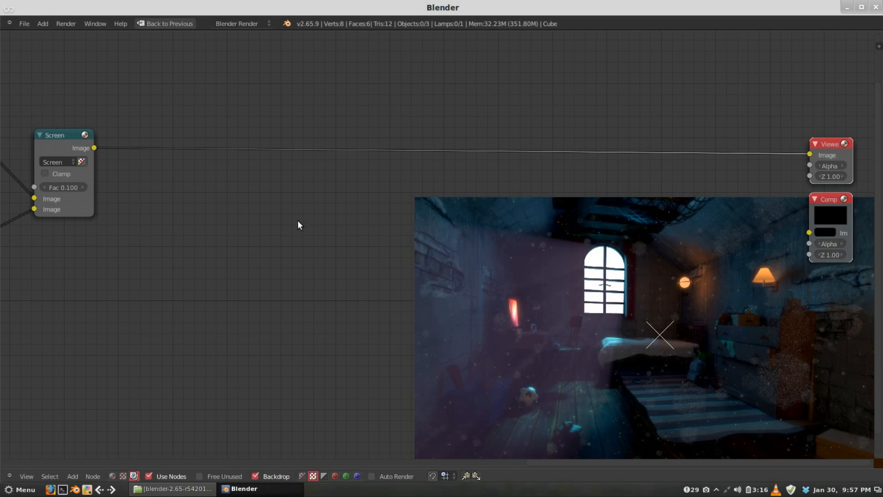
pyautogui.moveTo(217, 214); pyautogui.dragTo(221, 218, button='middle')
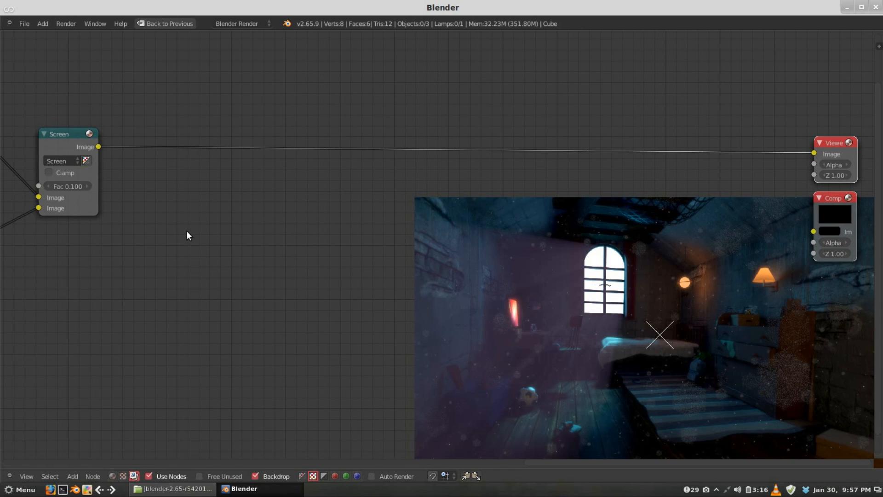
pyautogui.hotkey('shift', 'a')
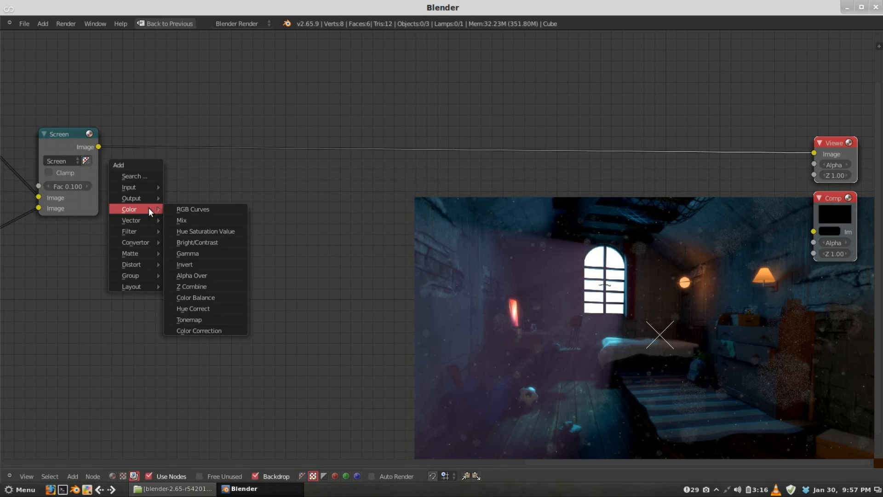
pyautogui.moveTo(142, 186)
pyautogui.click(187, 198)
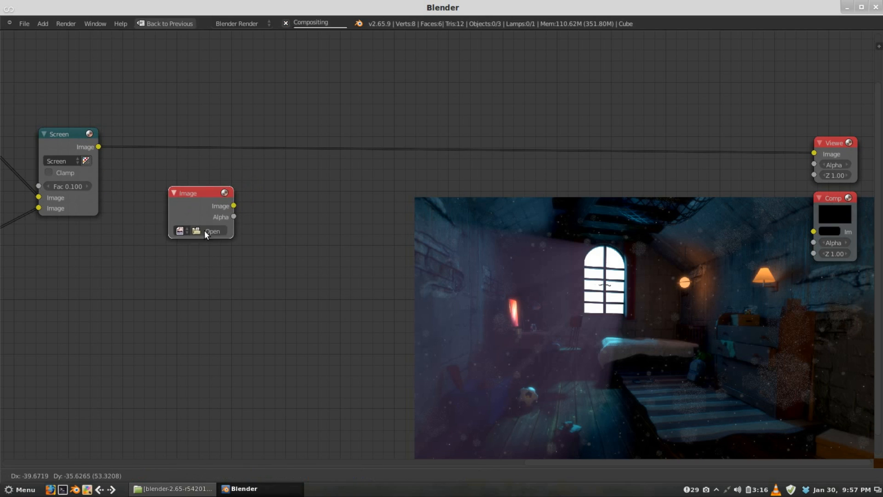
pyautogui.click(190, 249)
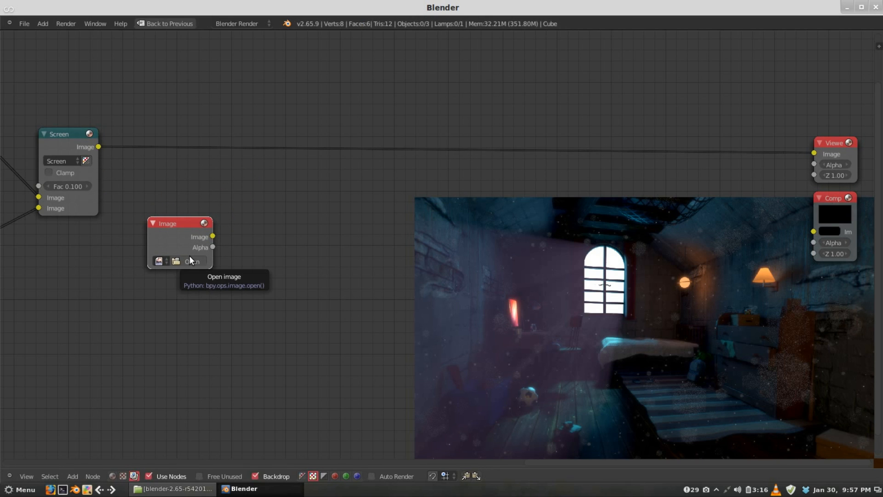
# Load Sky 10.hdr from the lukes_room_compositing/textures/skies folder into the new Image node.
pyautogui.click(189, 261)
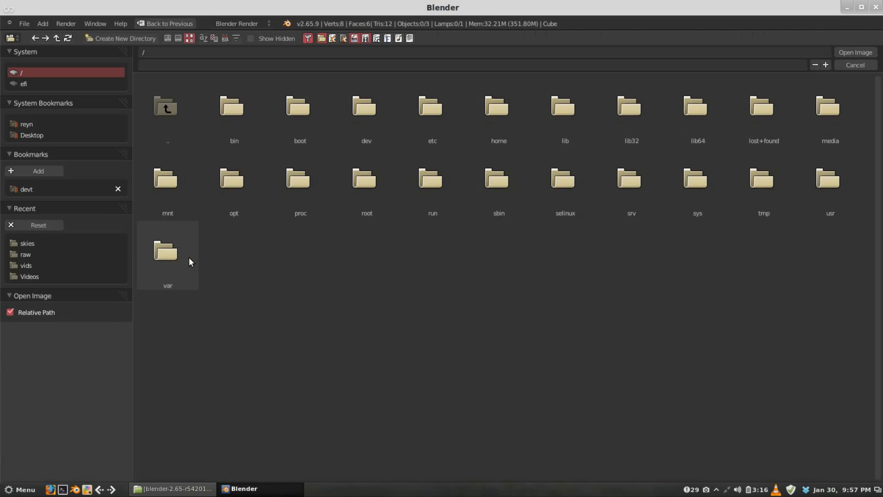
pyautogui.click(32, 191)
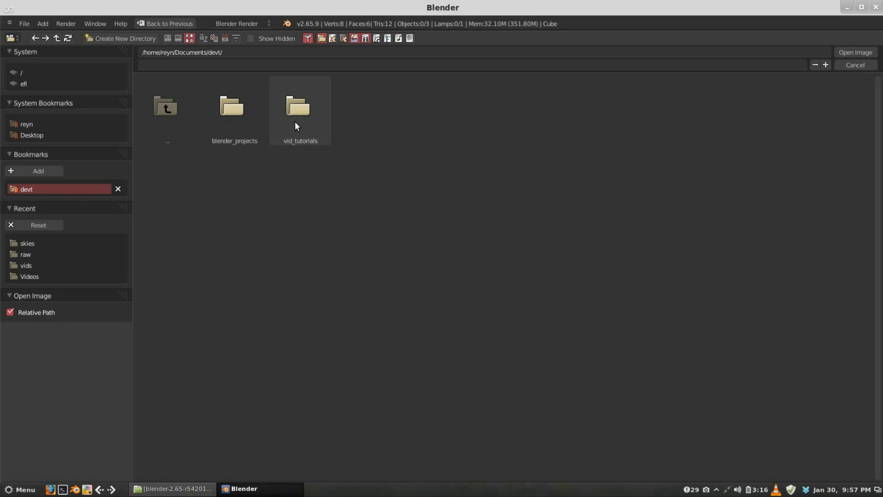
pyautogui.click(294, 122)
pyautogui.click(242, 104)
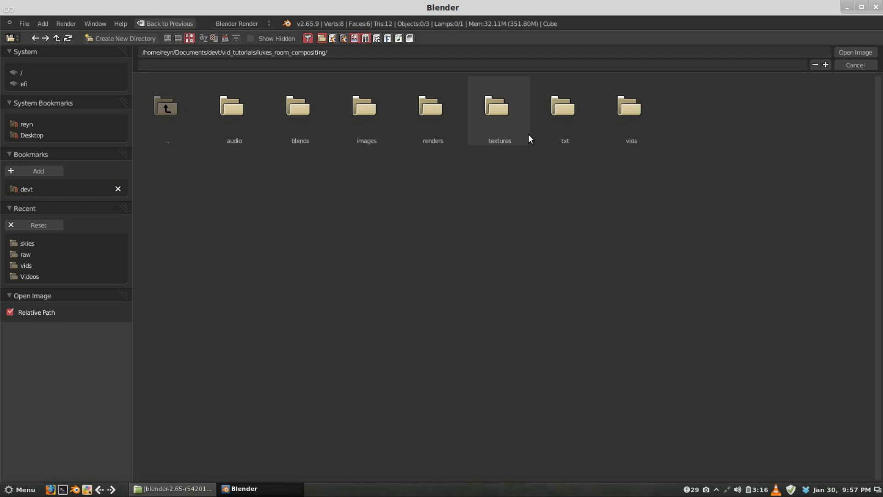
pyautogui.click(515, 130)
pyautogui.click(378, 129)
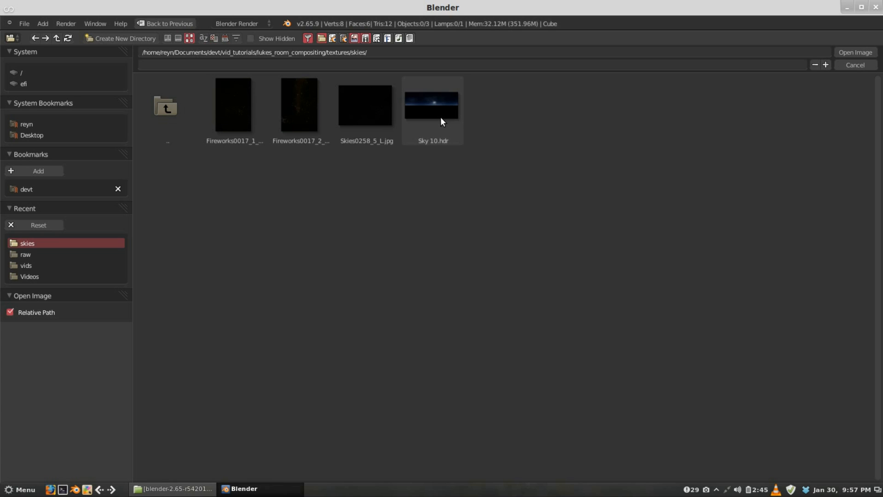
pyautogui.doubleClick(441, 117)
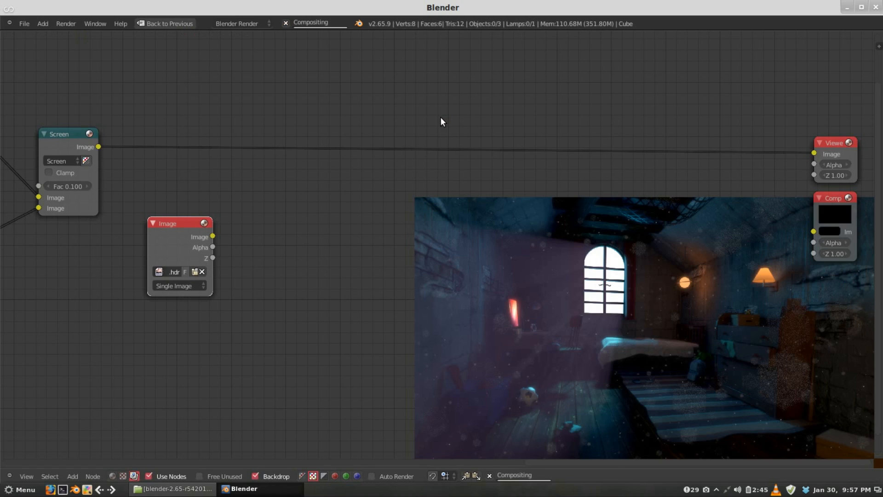
# Move the sky Image node closer beneath the final Screen node and connect its image output to the Viewer.
pyautogui.moveTo(217, 255); pyautogui.dragTo(252, 243, button='middle')
pyautogui.moveTo(205, 224); pyautogui.dragTo(171, 254)
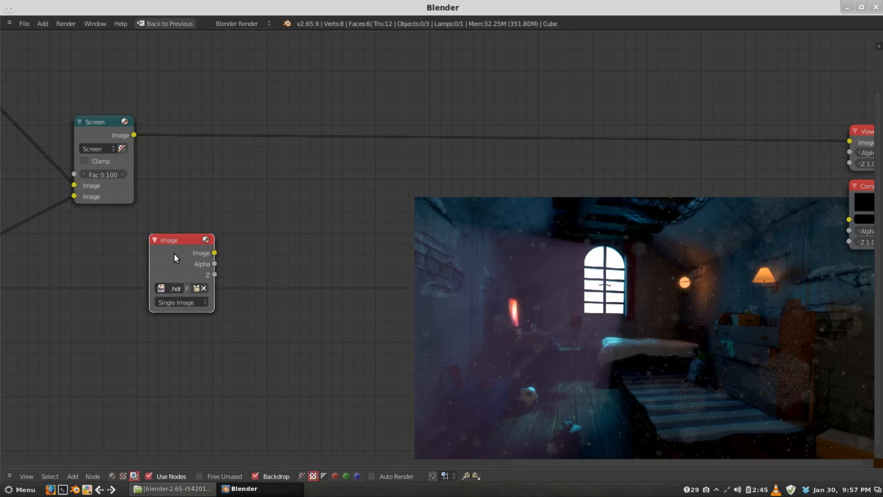
pyautogui.keyDown('ctrl'); pyautogui.keyDown('shift'); pyautogui.click(174, 253); pyautogui.keyUp('shift'); pyautogui.keyUp('ctrl')
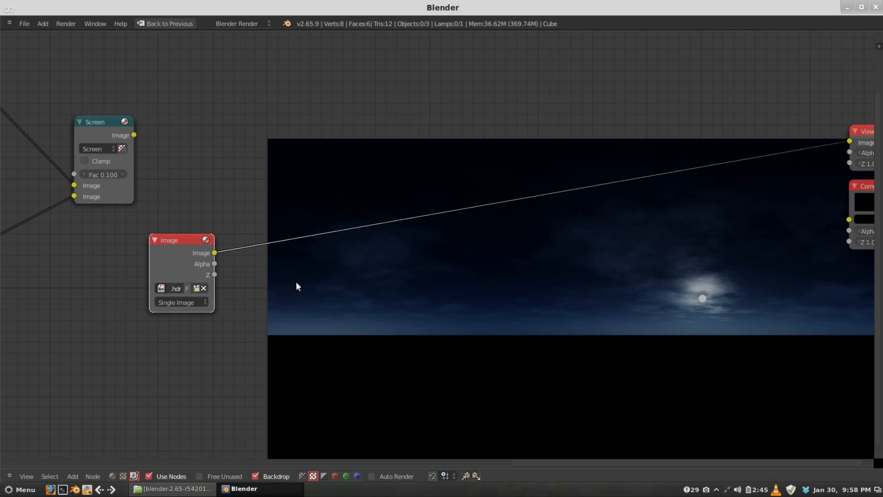
pyautogui.hotkey('shift', 'a')
pyautogui.moveTo(296, 283)
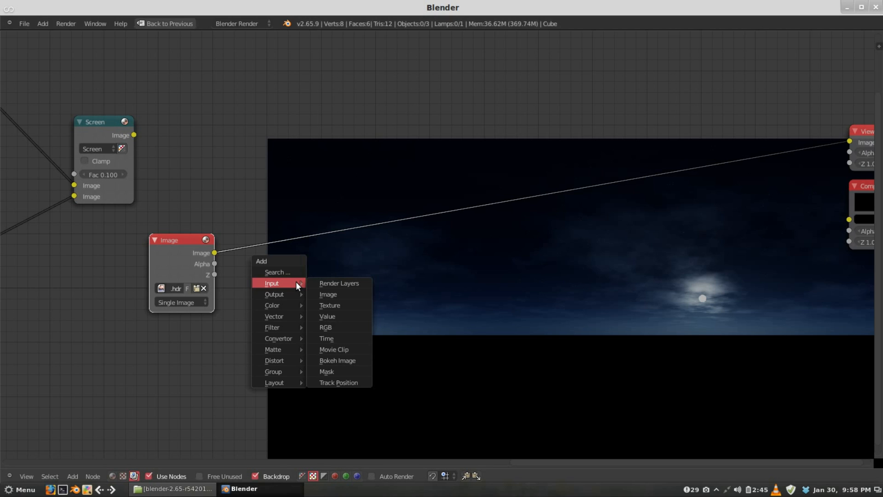
pyautogui.press('Escape')
pyautogui.hotkey('shift', 'a')
pyautogui.moveTo(258, 280)
pyautogui.press('Escape')
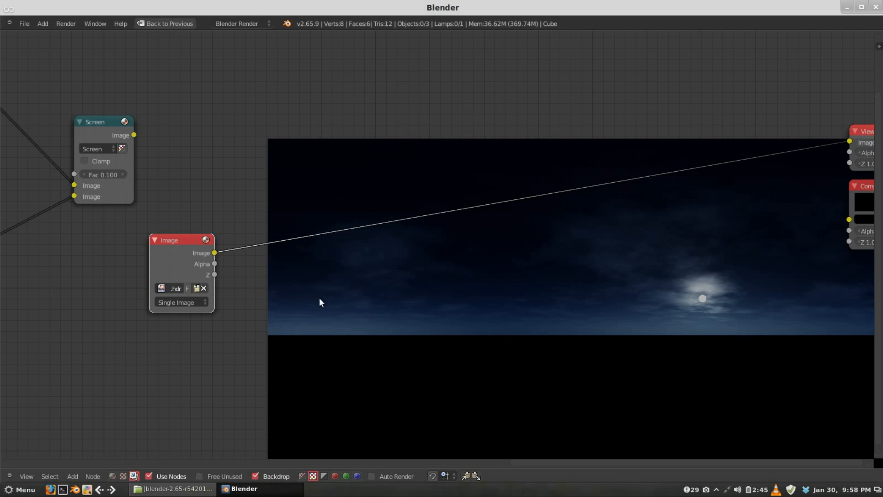
# Insert a Scale node on the link between the sky Image node and the Viewer and set it to Render Size.
pyautogui.hotkey('shift', 'a')
pyautogui.moveTo(261, 412)
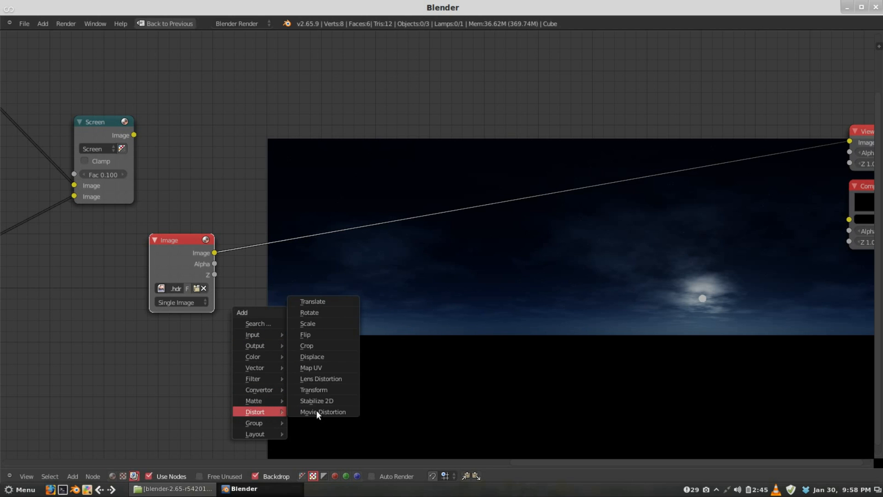
pyautogui.click(310, 324)
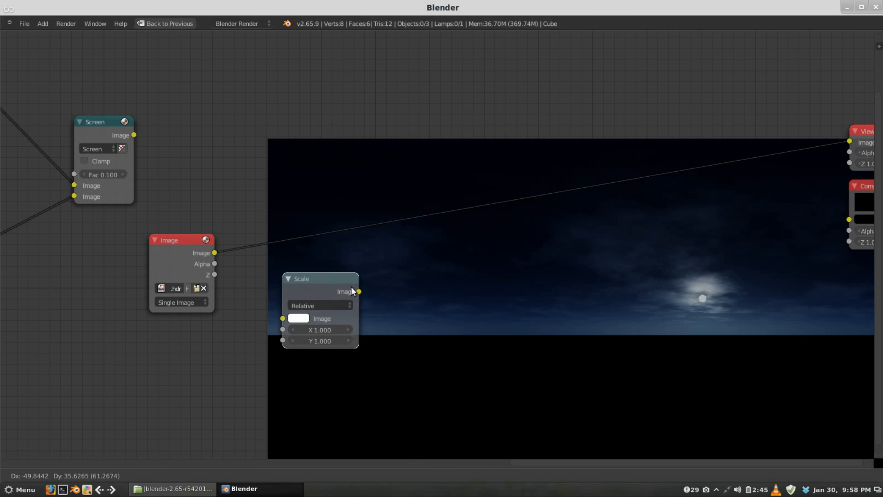
pyautogui.click(302, 261)
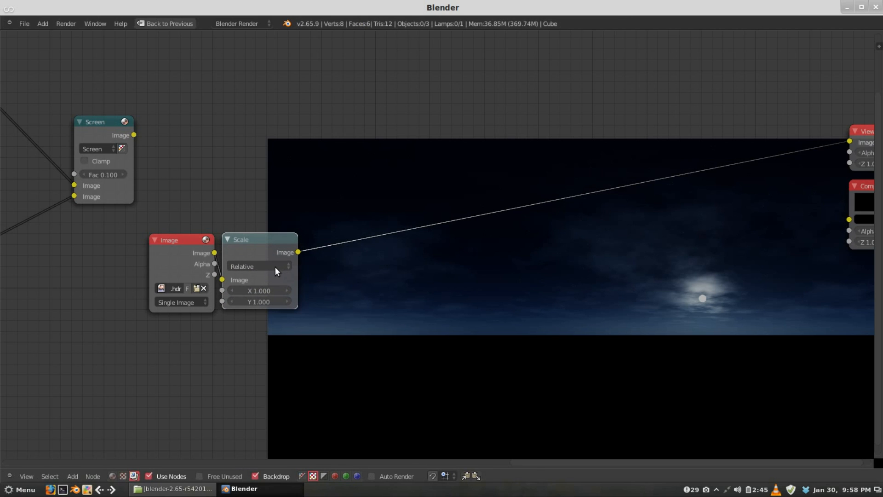
pyautogui.click(274, 266)
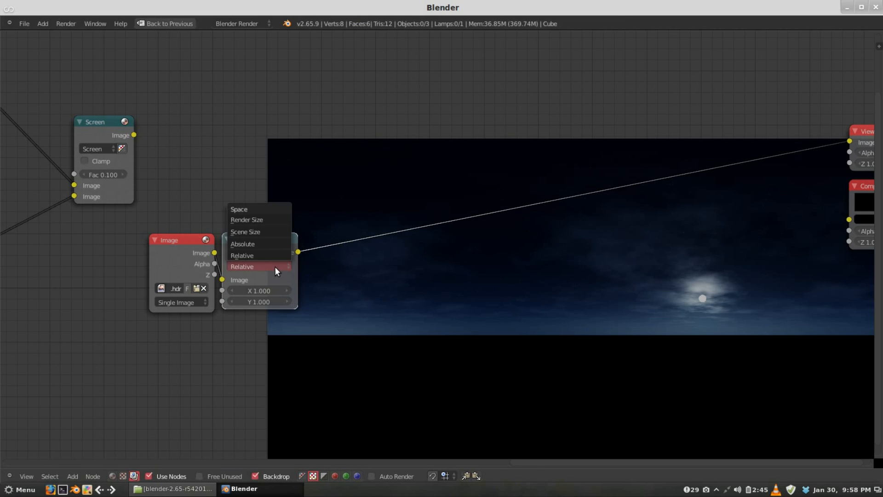
pyautogui.click(258, 220)
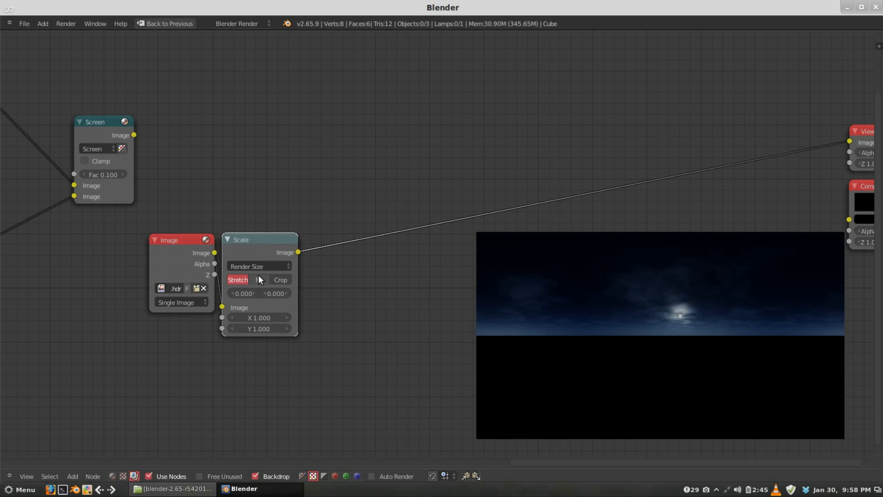
pyautogui.moveTo(255, 244); pyautogui.dragTo(256, 247)
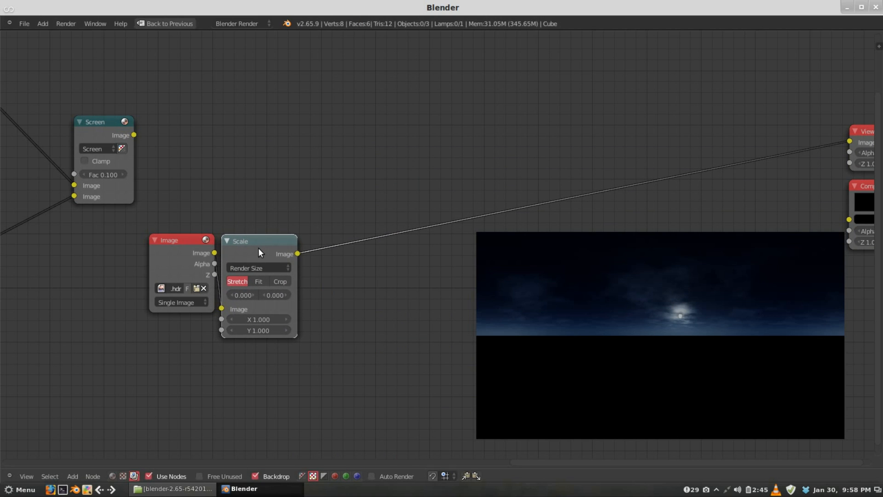
# Insert an RGB Curves node after the Scale node and brighten the sky with a curve point at X 0.25, Y 0.75.
pyautogui.scroll(1, 338, 258)
pyautogui.moveTo(341, 245); pyautogui.dragTo(336, 216, button='middle')
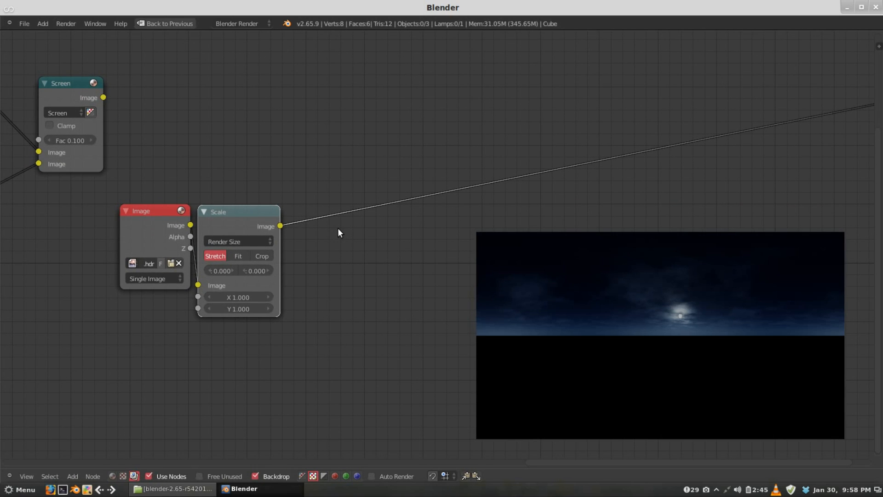
pyautogui.hotkey('shift', 'a')
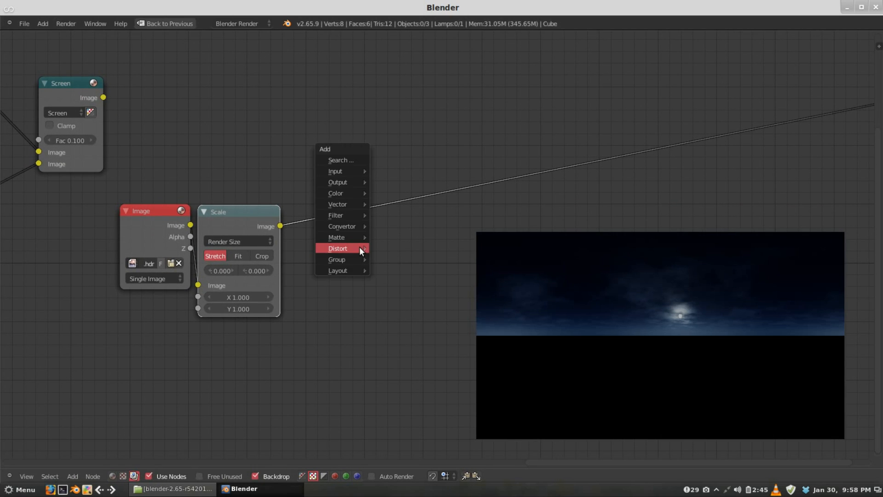
pyautogui.moveTo(360, 250)
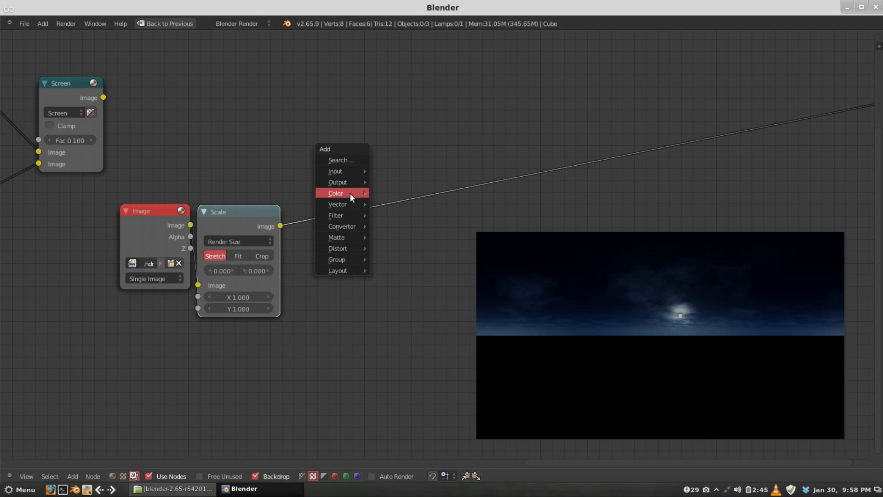
pyautogui.moveTo(350, 194)
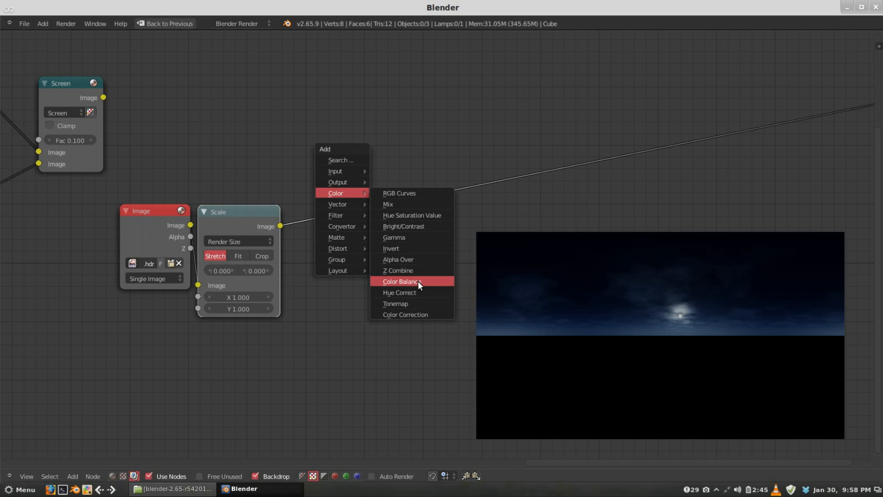
pyautogui.click(415, 193)
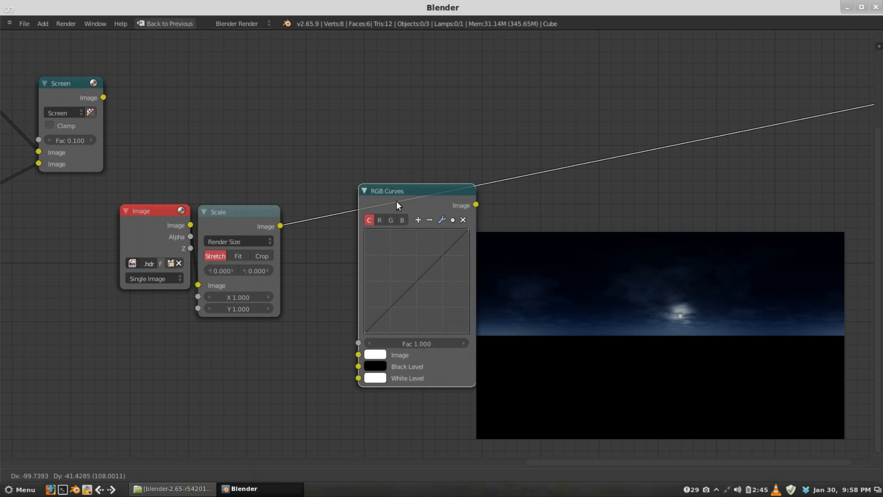
pyautogui.click(346, 216)
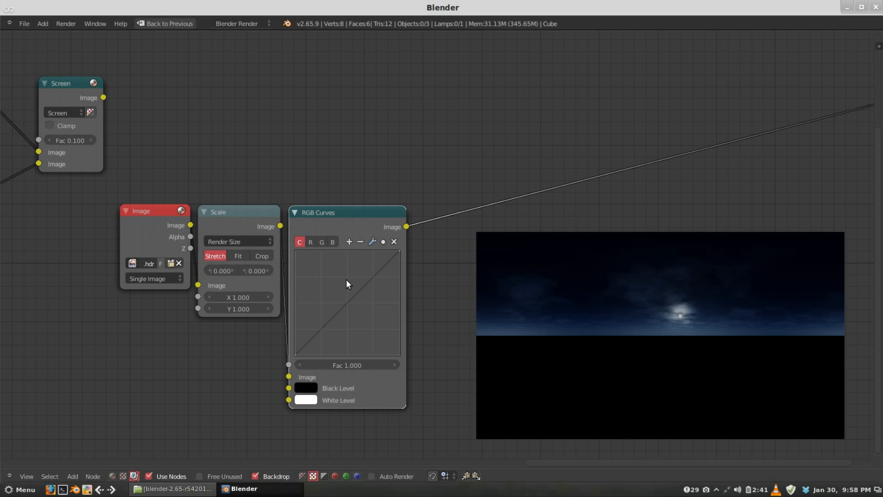
pyautogui.moveTo(346, 303); pyautogui.dragTo(321, 276)
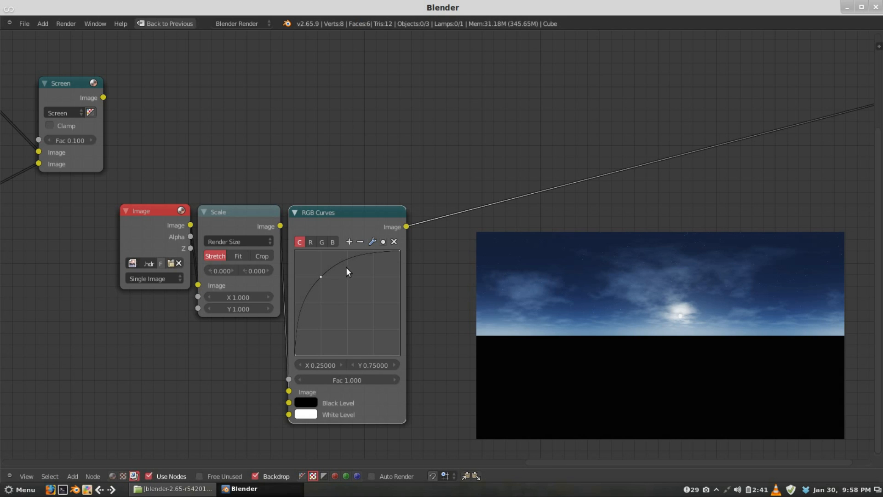
# Add a second Image input node below the sky's Image, Scale and RGB Curves nodes.
pyautogui.scroll(-2, 348, 263)
pyautogui.moveTo(349, 261); pyautogui.dragTo(347, 184, button='middle')
pyautogui.press('a')
pyautogui.moveTo(426, 321); pyautogui.dragTo(426, 294, button='middle')
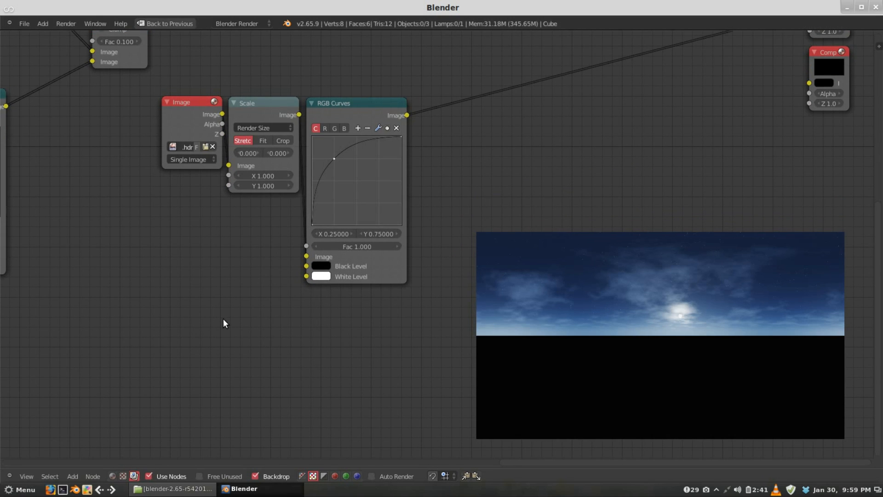
pyautogui.hotkey('shift', 'a')
pyautogui.moveTo(223, 319)
pyautogui.moveTo(213, 298)
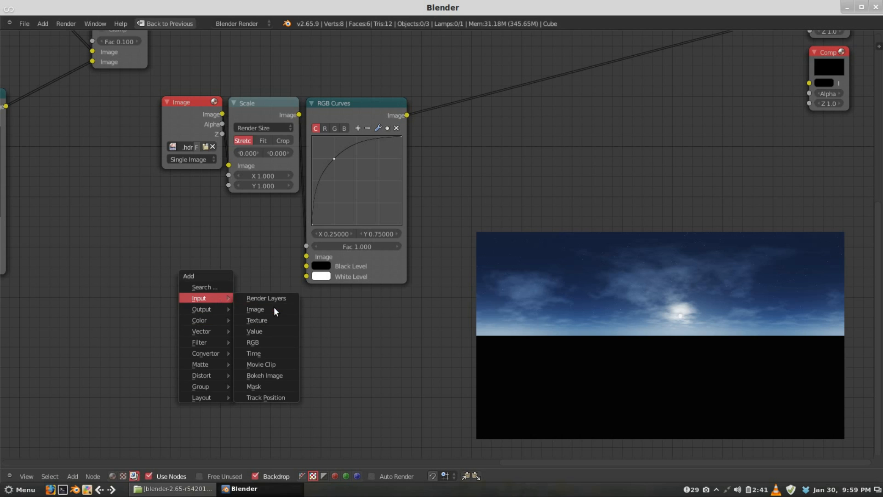
pyautogui.click(276, 309)
pyautogui.click(192, 347)
# Load Fireworks0017_1_L.jpg from the textures/skies folder into the second Image node.
pyautogui.click(196, 354)
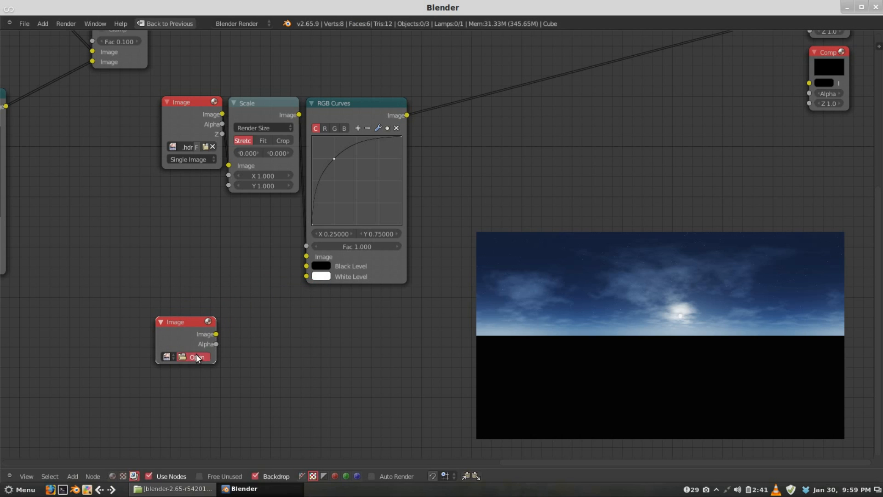
pyautogui.click(51, 188)
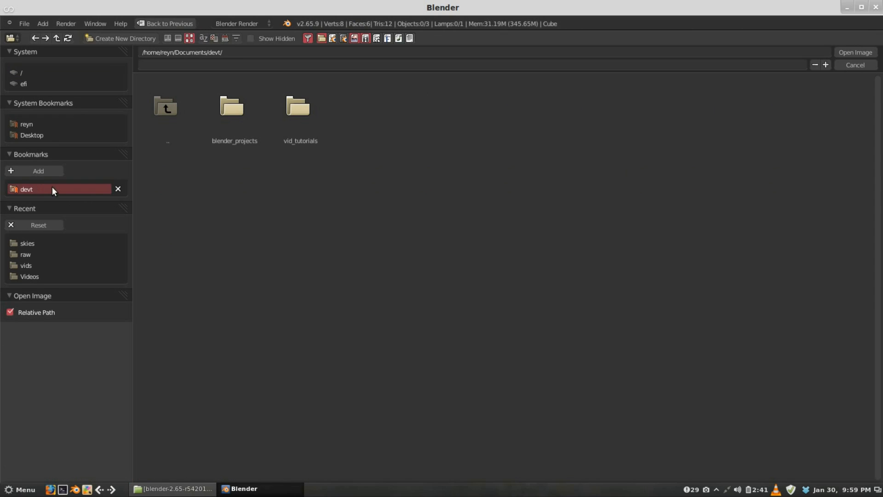
pyautogui.click(287, 136)
pyautogui.click(235, 112)
pyautogui.click(510, 120)
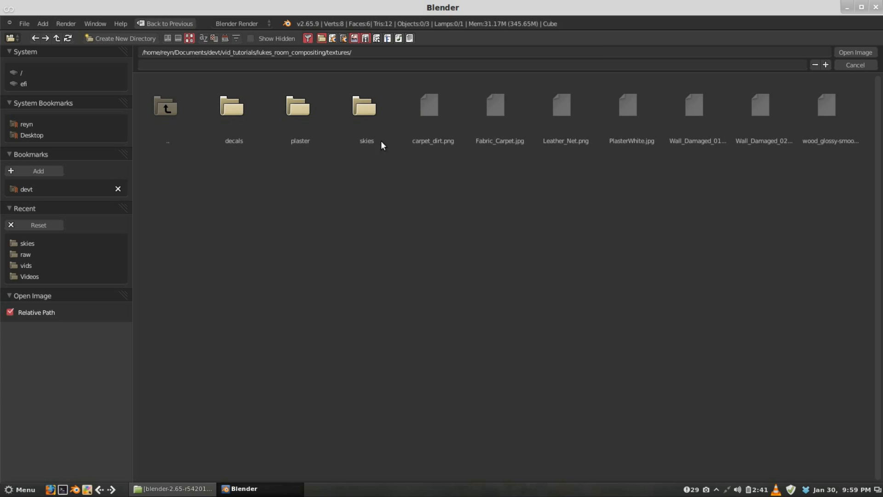
pyautogui.click(368, 122)
pyautogui.click(248, 121)
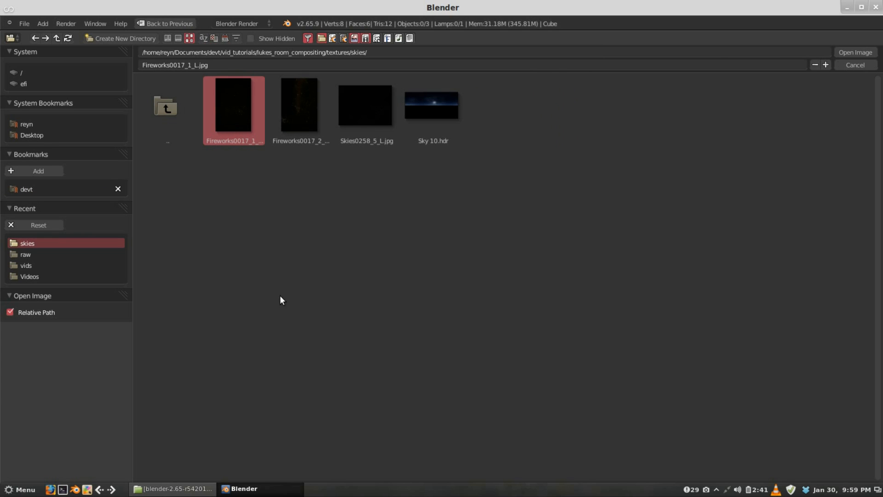
pyautogui.press('Return')
# Duplicate the Scale node, place the copy beside the fireworks Image node and link the image into it.
pyautogui.click(277, 112)
pyautogui.hotkey('shift', 'd')
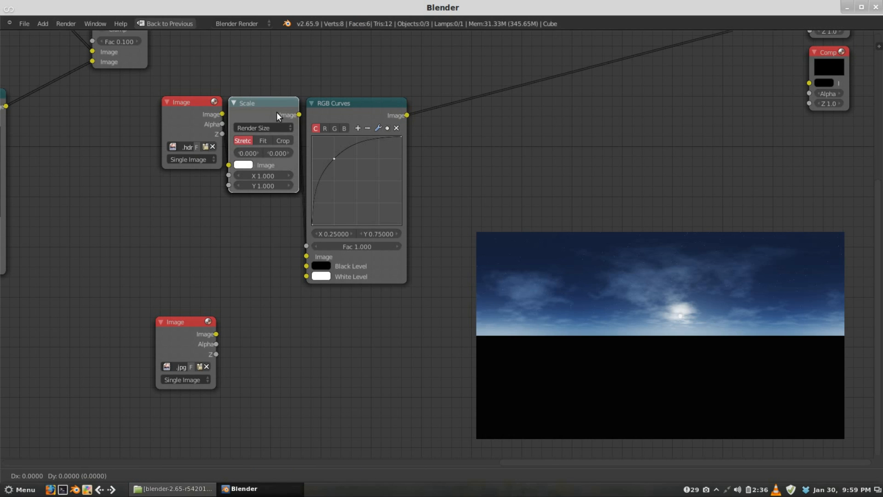
pyautogui.click(271, 333)
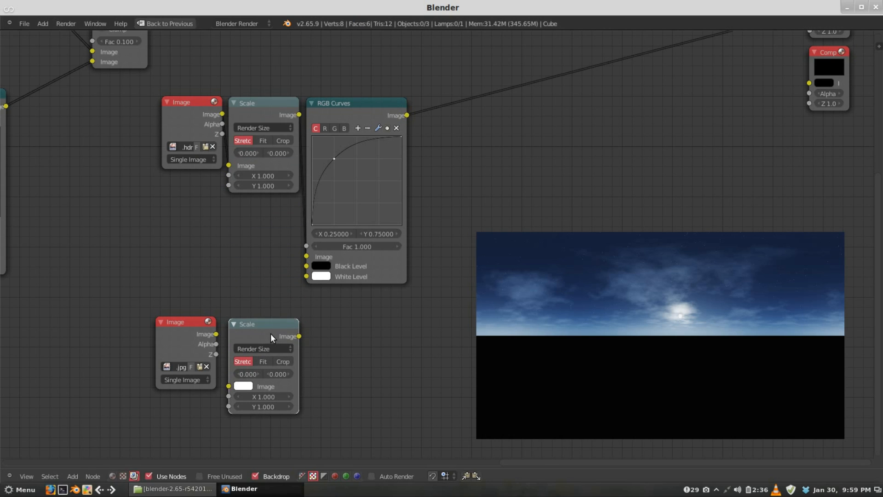
pyautogui.keyDown('shift'); pyautogui.click(189, 326); pyautogui.keyUp('shift')
pyautogui.press('f')
pyautogui.click(258, 332)
# Insert a Mix node on the link between the sky's RGB Curves and the Viewer and set its blend type to Screen.
pyautogui.moveTo(405, 318); pyautogui.dragTo(365, 309, button='middle')
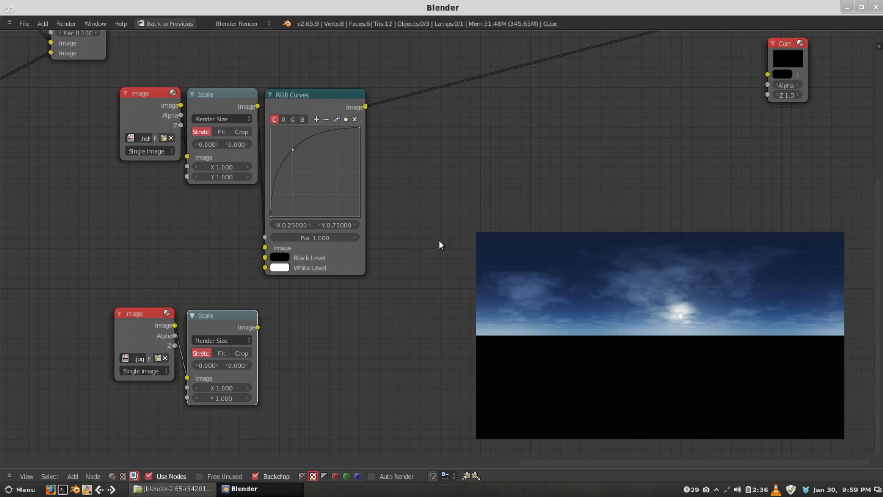
pyautogui.hotkey('shift', 'a')
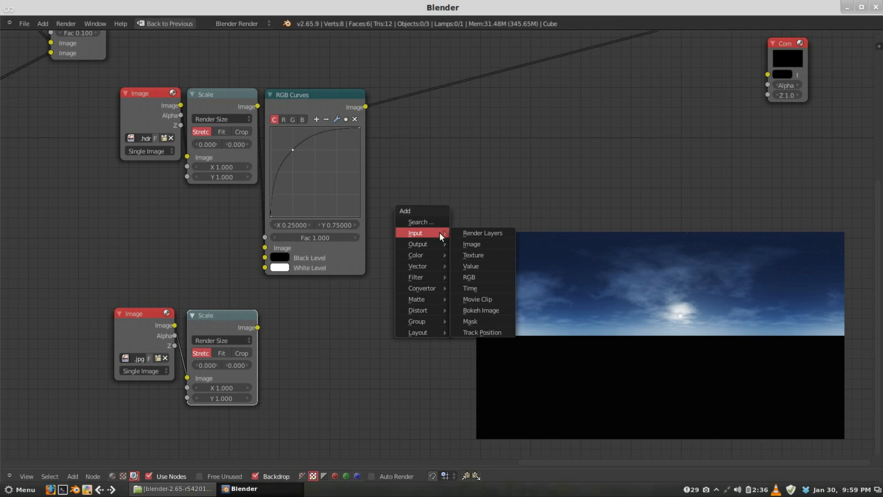
pyautogui.moveTo(434, 254)
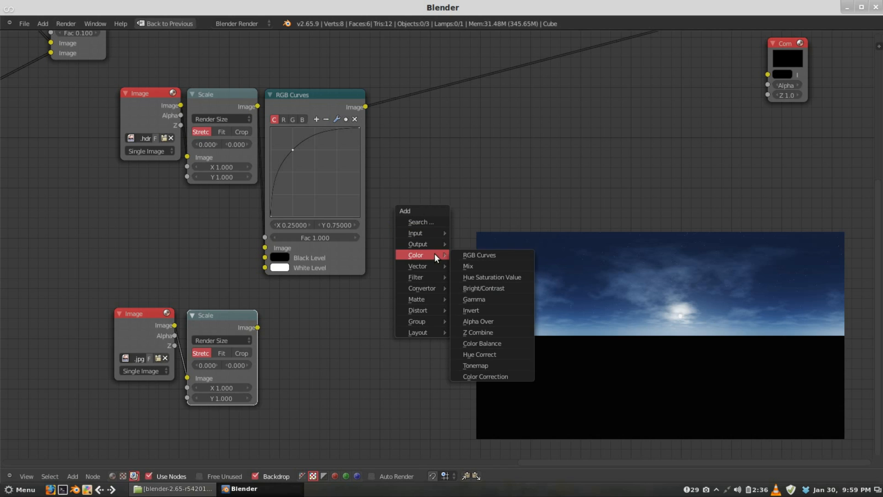
pyautogui.click(481, 266)
pyautogui.click(547, 273)
pyautogui.click(506, 208)
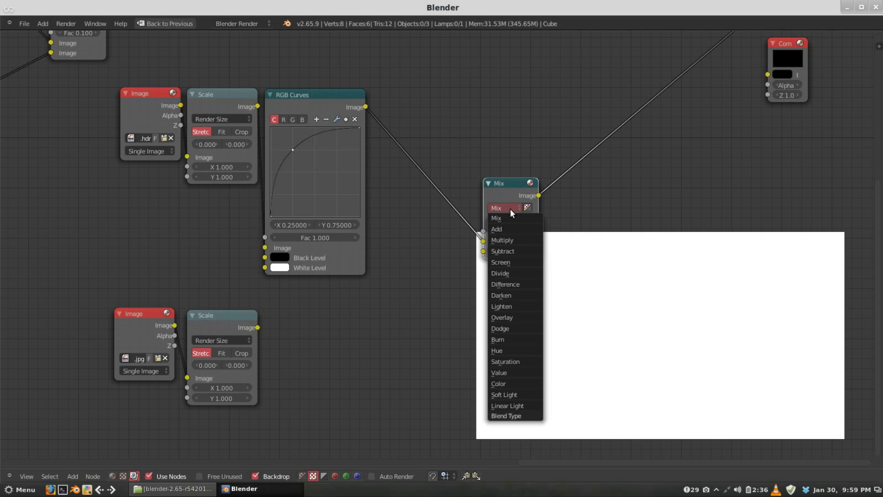
pyautogui.click(502, 262)
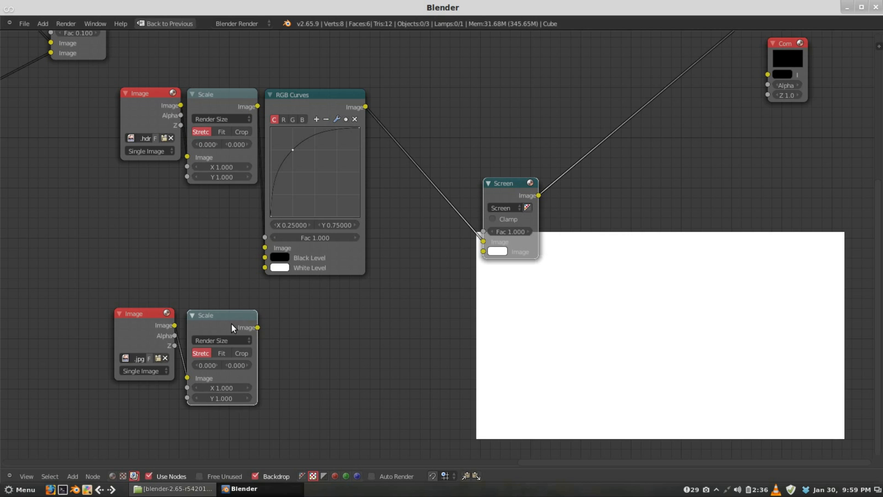
# Link the fireworks Scale output to the Screen node's second image input and insert a Translate node on that link.
pyautogui.moveTo(257, 327); pyautogui.dragTo(484, 252)
pyautogui.moveTo(474, 261); pyautogui.dragTo(446, 237, button='middle')
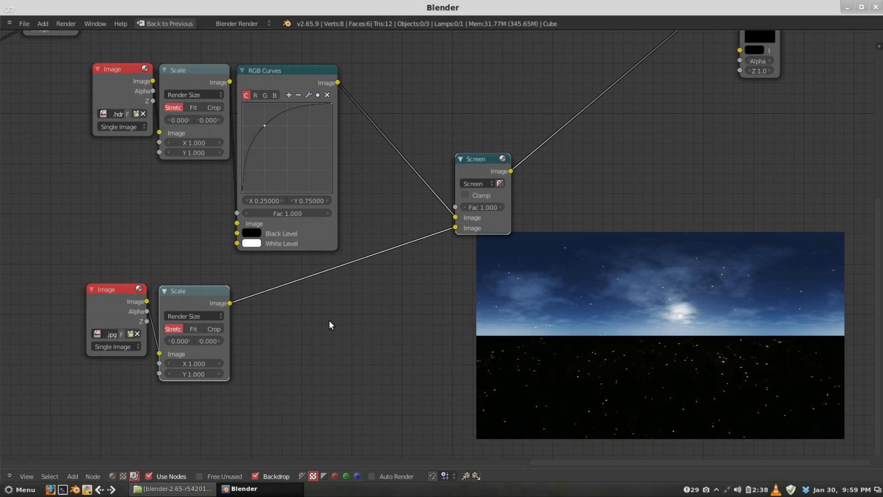
pyautogui.hotkey('shift', 'a')
pyautogui.moveTo(324, 376)
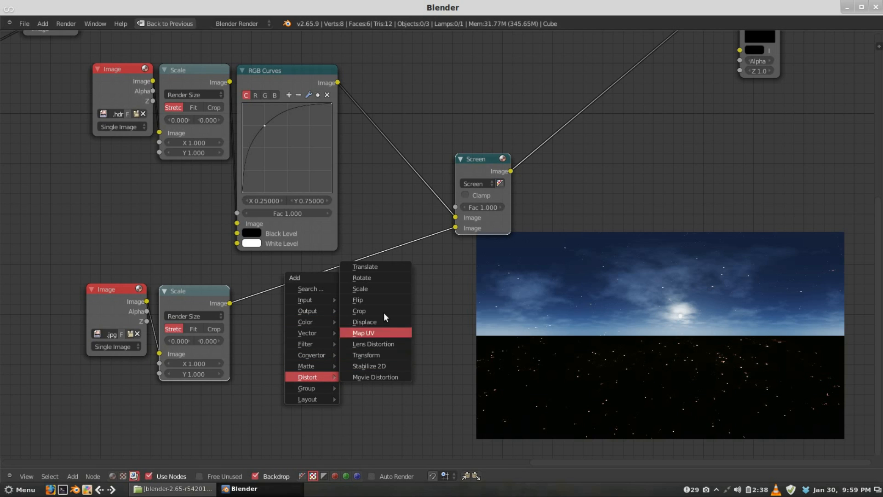
pyautogui.click(382, 267)
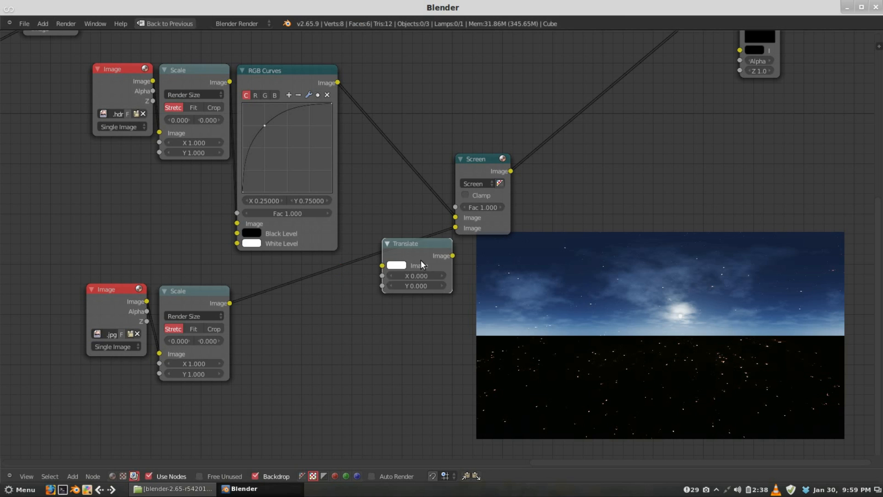
pyautogui.click(282, 306)
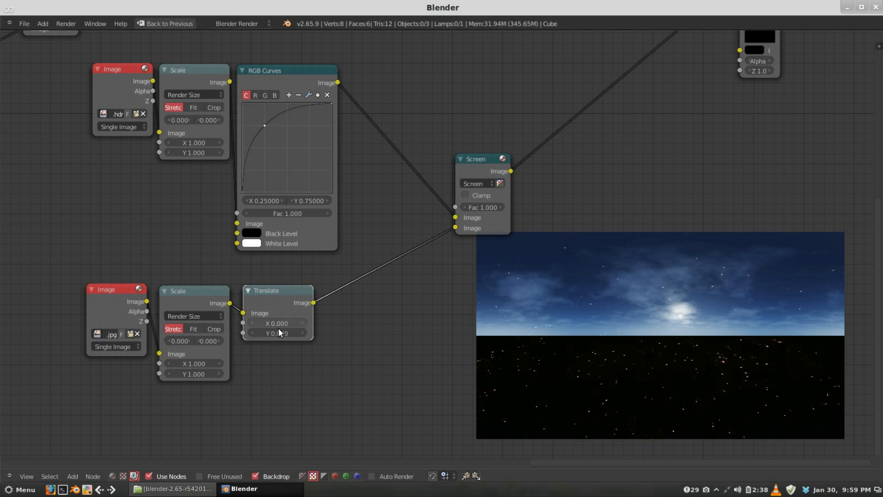
# Set the Translate node's Y offset to 61.5 to shift the fireworks image upward.
pyautogui.scroll(2, 275, 330)
pyautogui.moveTo(258, 340); pyautogui.dragTo(279, 303, button='middle')
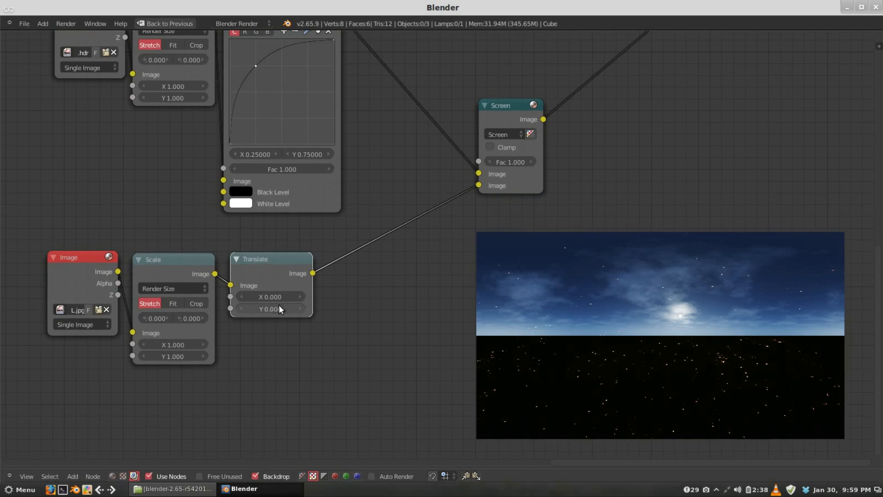
pyautogui.moveTo(267, 307); pyautogui.dragTo(390, 307)
pyautogui.moveTo(271, 309); pyautogui.dragTo(319, 272)
# Move the Screen node closer to the sky's RGB Curves node and the fireworks' Translate node.
pyautogui.moveTo(516, 119); pyautogui.dragTo(459, 137)
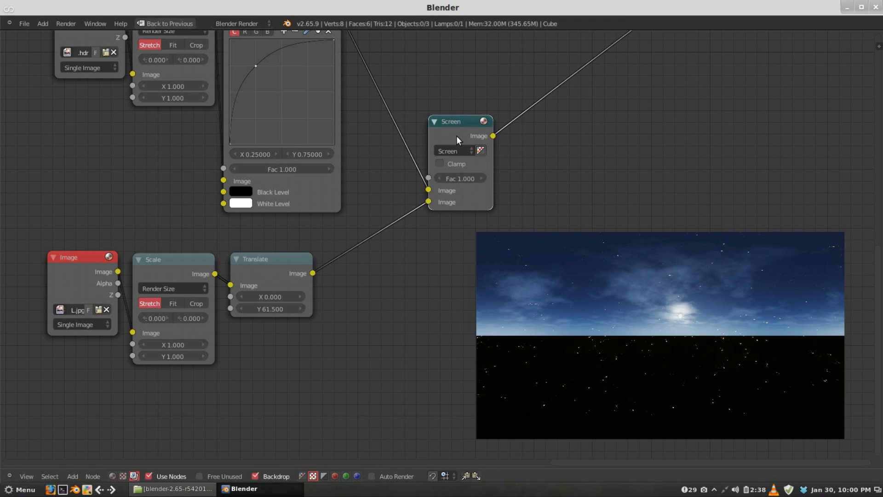
pyautogui.scroll(-4, 457, 136)
pyautogui.moveTo(546, 137); pyautogui.dragTo(415, 195, button='middle')
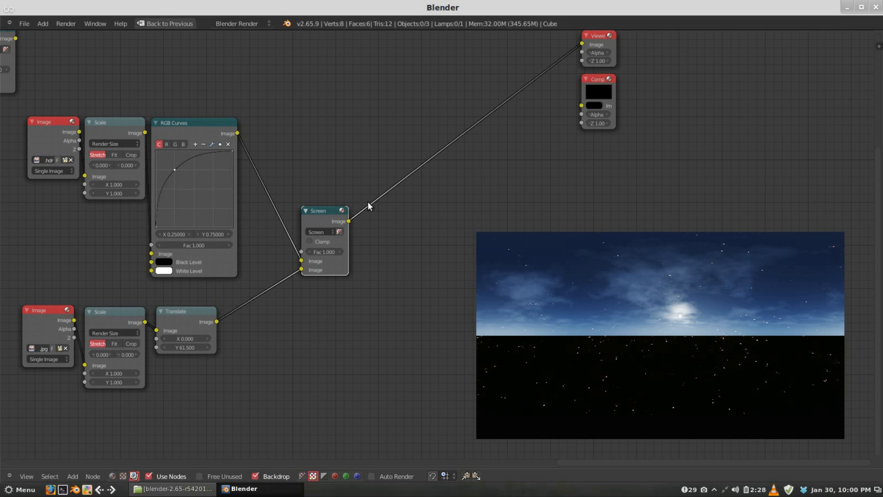
pyautogui.moveTo(339, 235); pyautogui.dragTo(304, 243)
# Insert a Color Balance node on the link between the Screen node and the Viewer.
pyautogui.scroll(1, 397, 235)
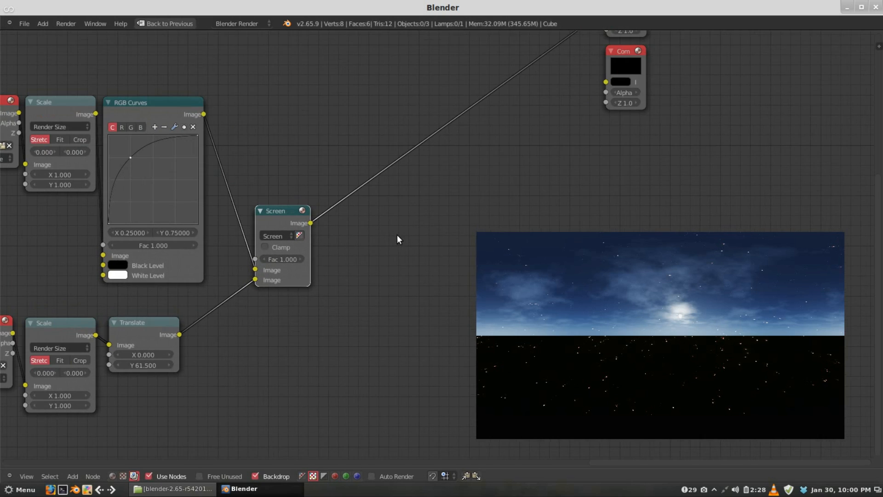
pyautogui.hotkey('shift', 'a')
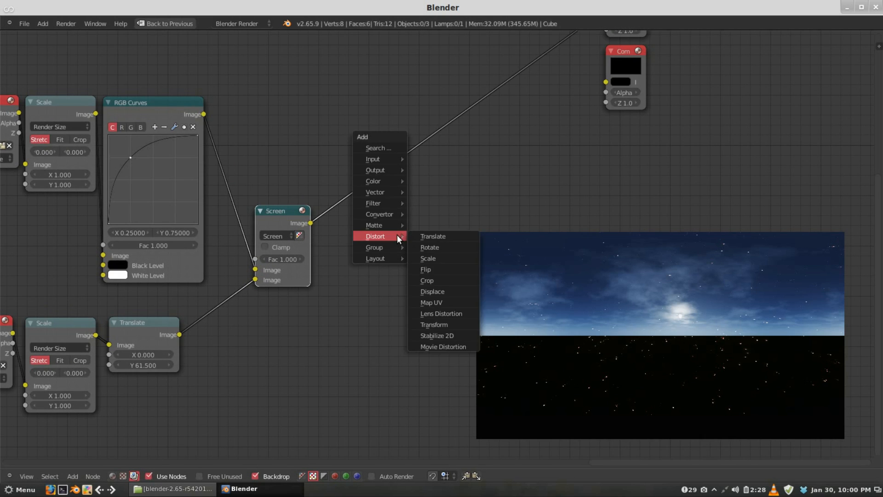
pyautogui.moveTo(393, 181)
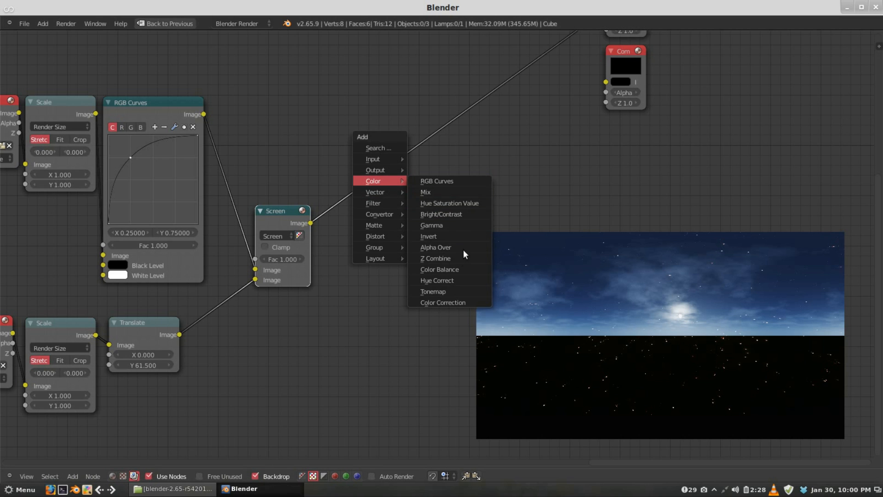
pyautogui.click(459, 270)
pyautogui.click(394, 217)
pyautogui.scroll(2, 394, 218)
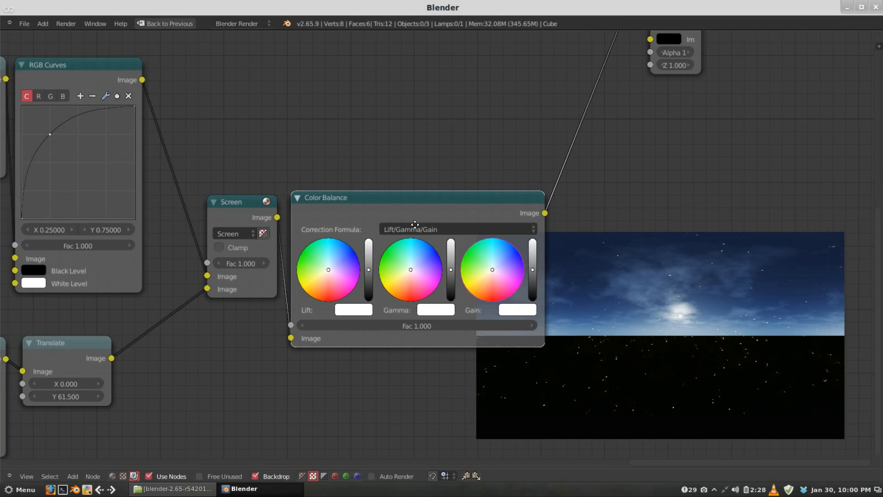
# Tint the Color Balance lift slightly toward cyan, darken it a little, and shift the gain slightly toward blue.
pyautogui.moveTo(316, 265); pyautogui.dragTo(247, 232, button='middle')
pyautogui.moveTo(262, 236); pyautogui.dragTo(262, 233)
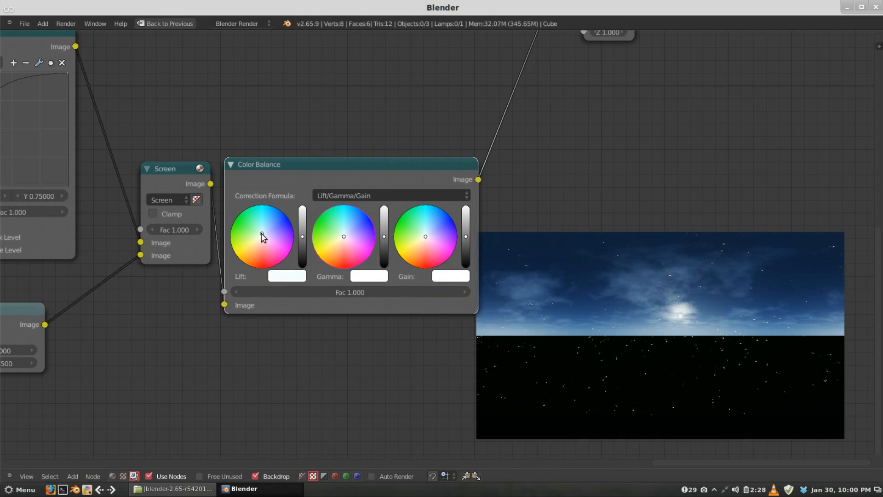
pyautogui.click(302, 238)
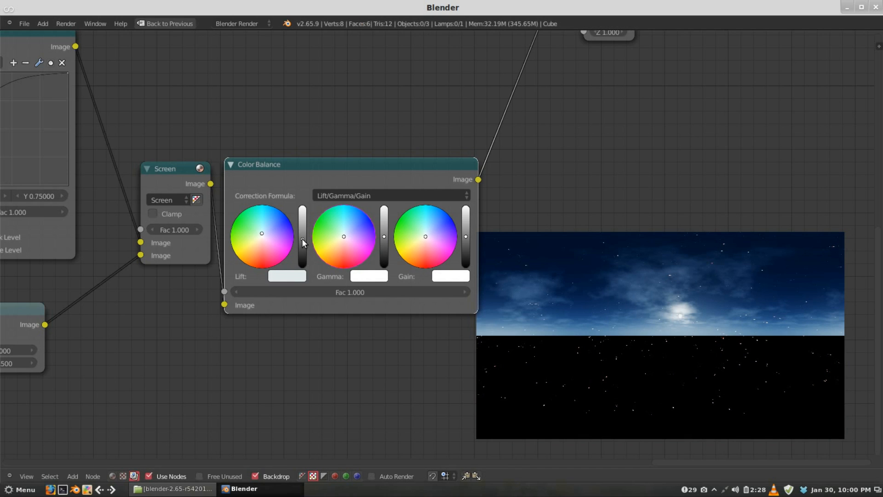
pyautogui.click(302, 236)
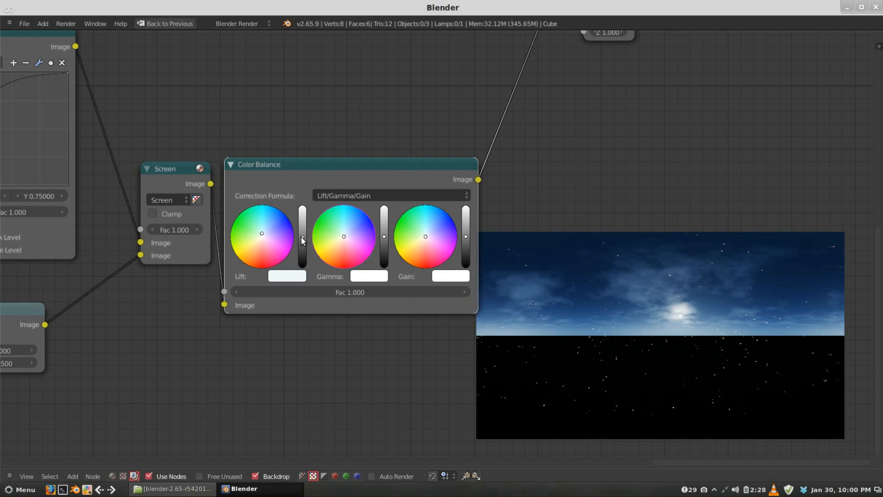
pyautogui.click(428, 234)
# Insert a Blur node on the link between the Color Balance node and the Viewer.
pyautogui.moveTo(428, 236); pyautogui.dragTo(292, 251, button='middle')
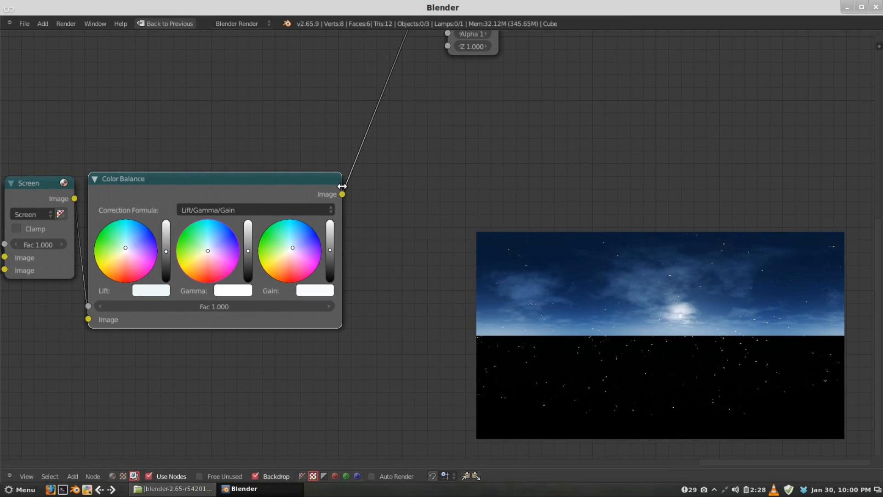
pyautogui.moveTo(354, 190); pyautogui.dragTo(338, 177, button='middle')
pyautogui.hotkey('shift', 'a')
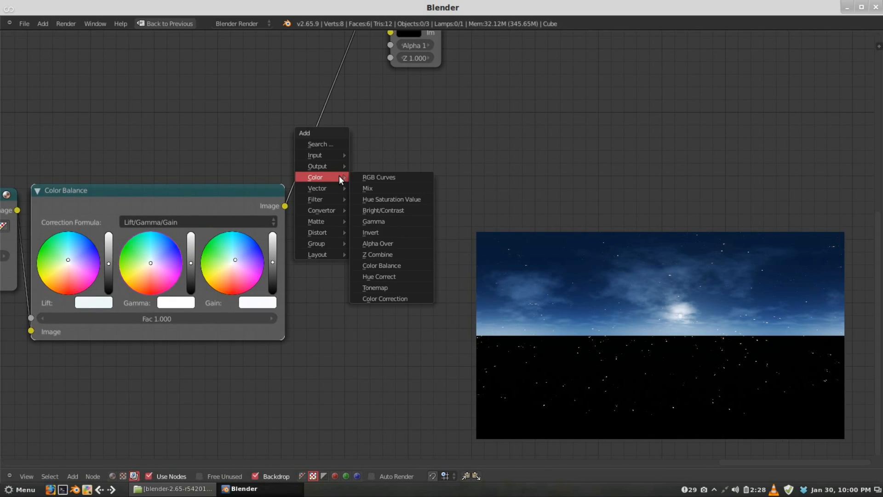
pyautogui.moveTo(332, 199)
pyautogui.click(377, 208)
pyautogui.click(367, 176)
pyautogui.moveTo(367, 176); pyautogui.dragTo(366, 227)
# Set the Blur node to Fast Gaussian with X and Y sizes of 4.
pyautogui.click(353, 225)
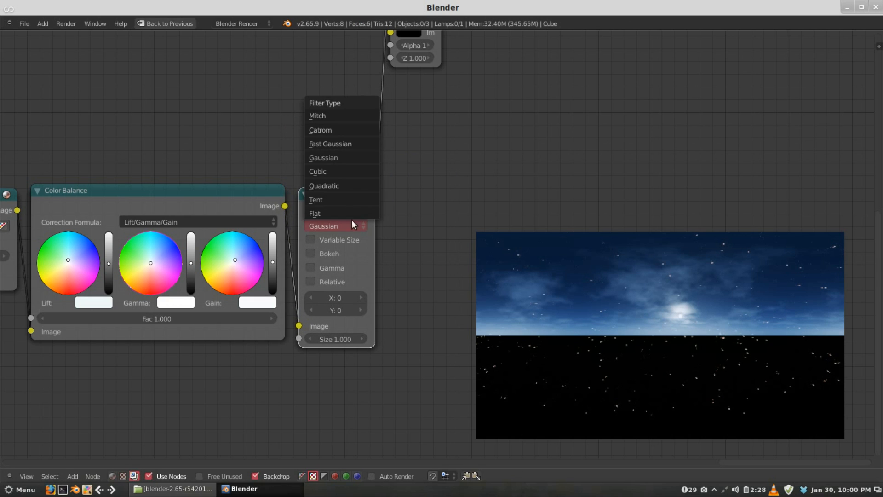
pyautogui.click(336, 144)
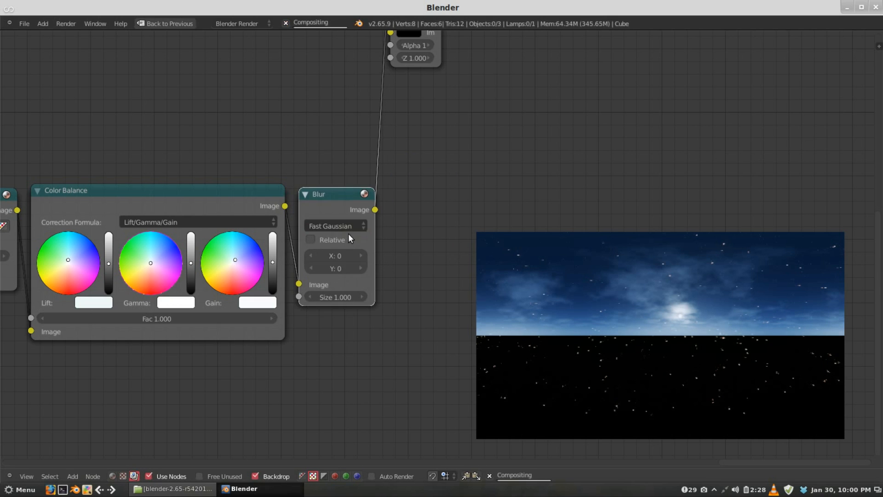
pyautogui.click(335, 256)
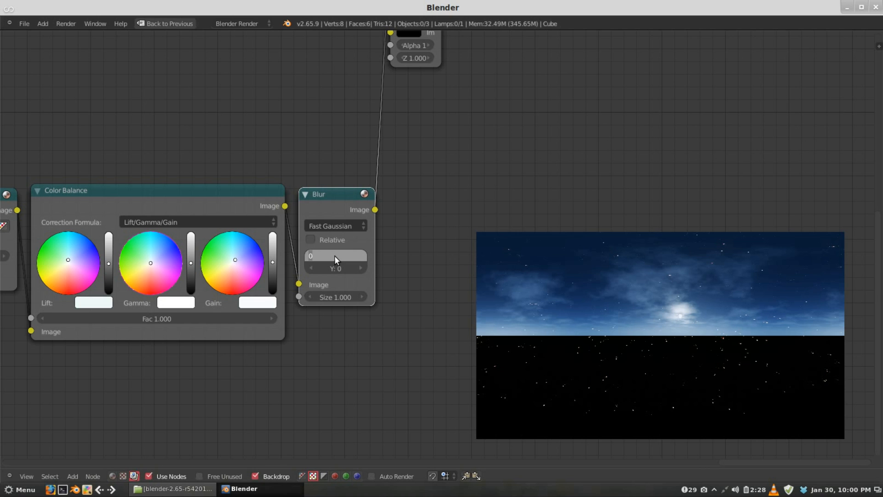
pyautogui.write('4')
pyautogui.press('Tab')
pyautogui.write('4')
pyautogui.press('Return')
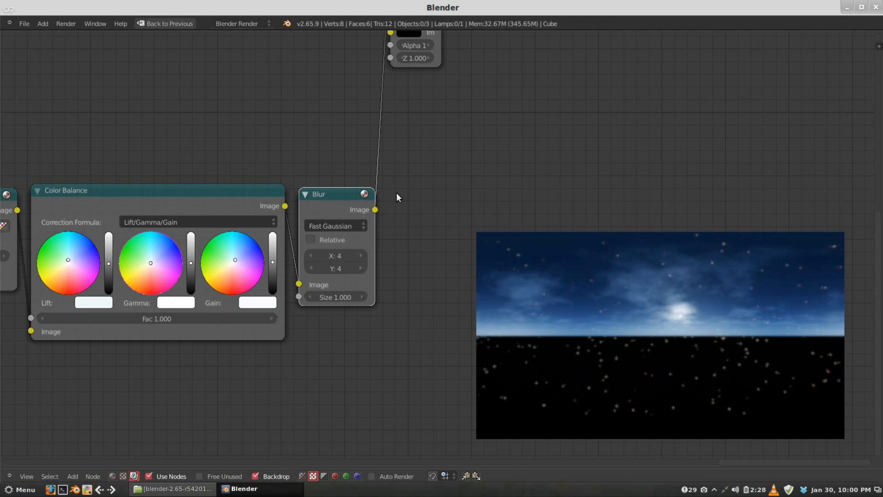
# Move the Viewer and Composite nodes together farther away from the Blur node to make room.
pyautogui.scroll(-2, 399, 165)
pyautogui.moveTo(396, 118); pyautogui.dragTo(276, 134, button='middle')
pyautogui.moveTo(256, 104); pyautogui.dragTo(336, 202)
pyautogui.press('g')
pyautogui.click(523, 211)
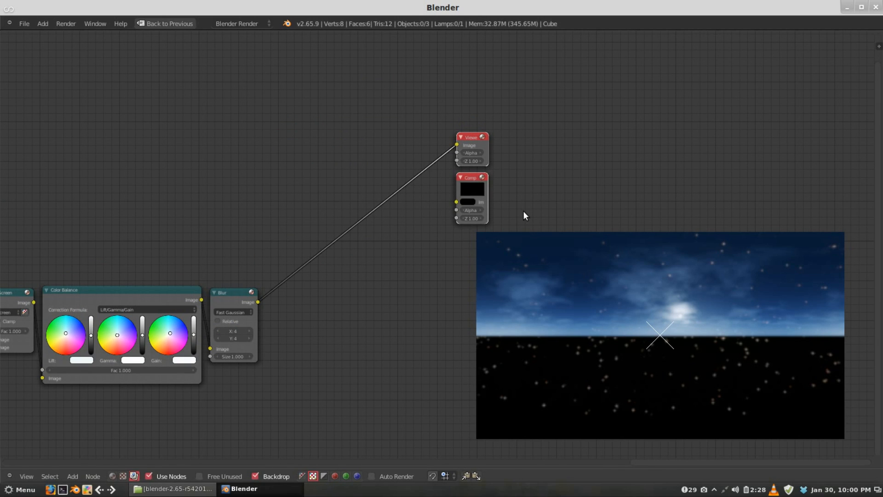
# Insert an Alpha Over node on the link between the Blur node and the Viewer.
pyautogui.moveTo(379, 216); pyautogui.dragTo(446, 168, button='middle')
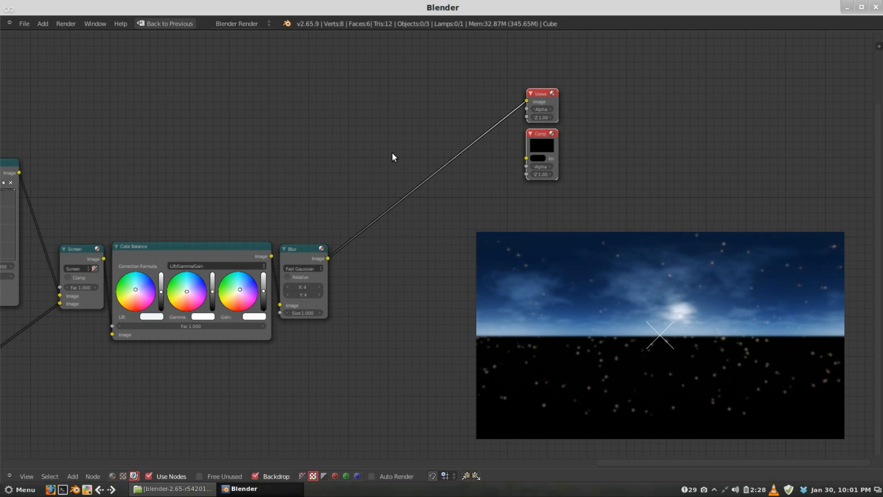
pyautogui.hotkey('shift', 'a')
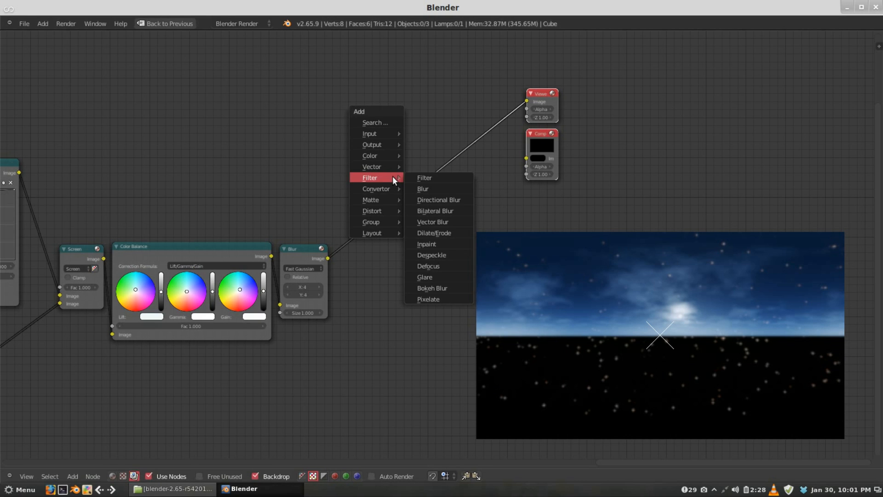
pyautogui.moveTo(375, 156)
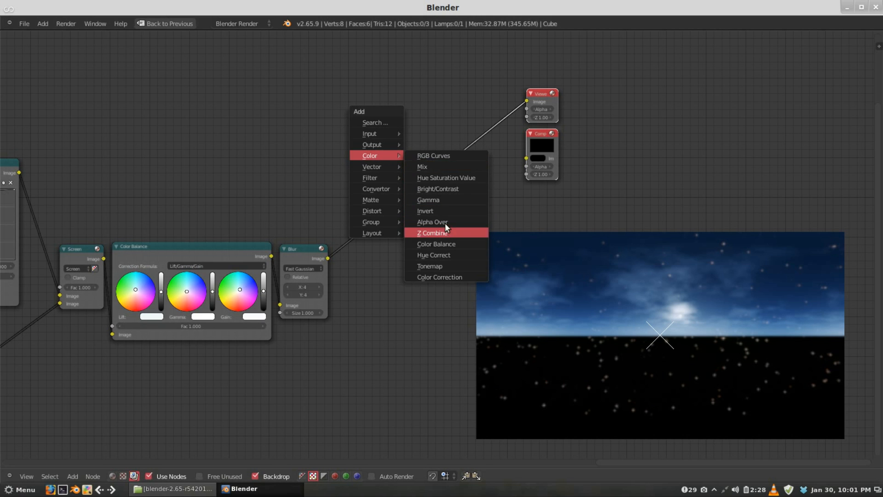
pyautogui.click(433, 221)
pyautogui.click(382, 174)
pyautogui.scroll(-3, 396, 175)
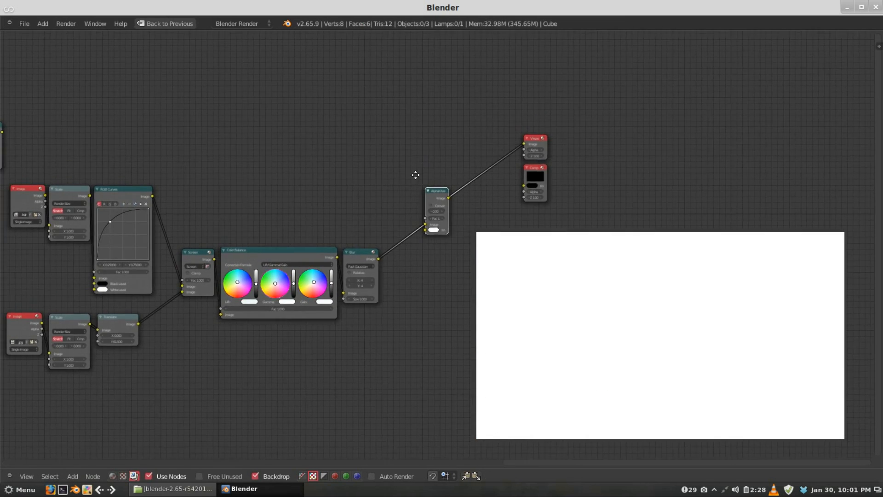
# Link the output of the room chain's final Screen node to the Alpha Over node's second image input.
pyautogui.moveTo(409, 177); pyautogui.dragTo(475, 167, button='middle')
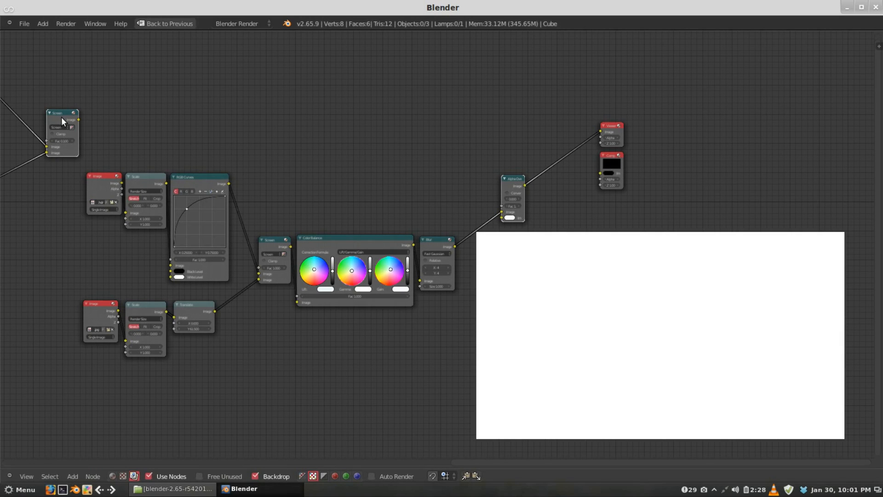
pyautogui.moveTo(79, 120); pyautogui.dragTo(502, 217)
pyautogui.moveTo(394, 154); pyautogui.dragTo(336, 163, button='middle')
# Widen the Alpha Over node and enable its Convert Premul option.
pyautogui.scroll(9, 387, 164)
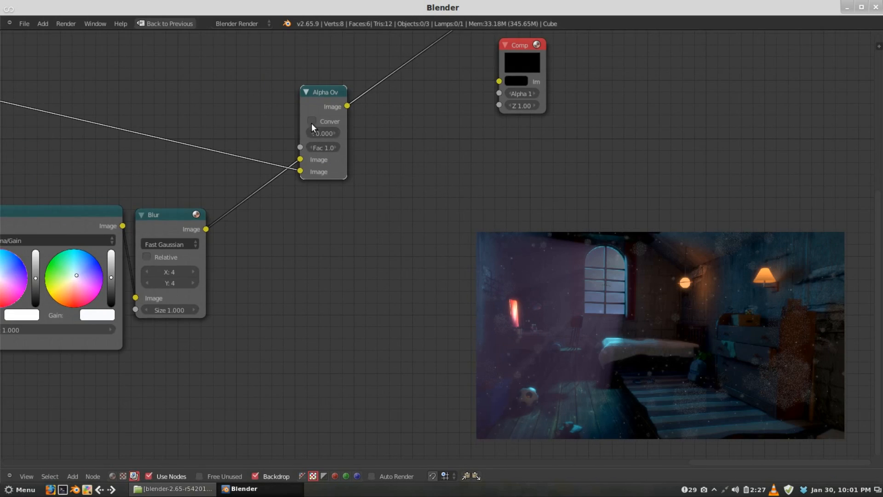
pyautogui.moveTo(347, 174); pyautogui.dragTo(402, 185)
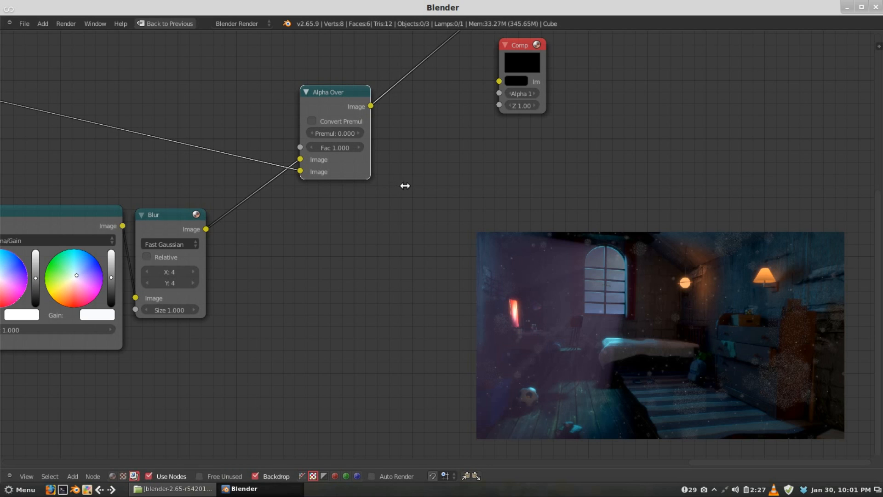
pyautogui.click(313, 120)
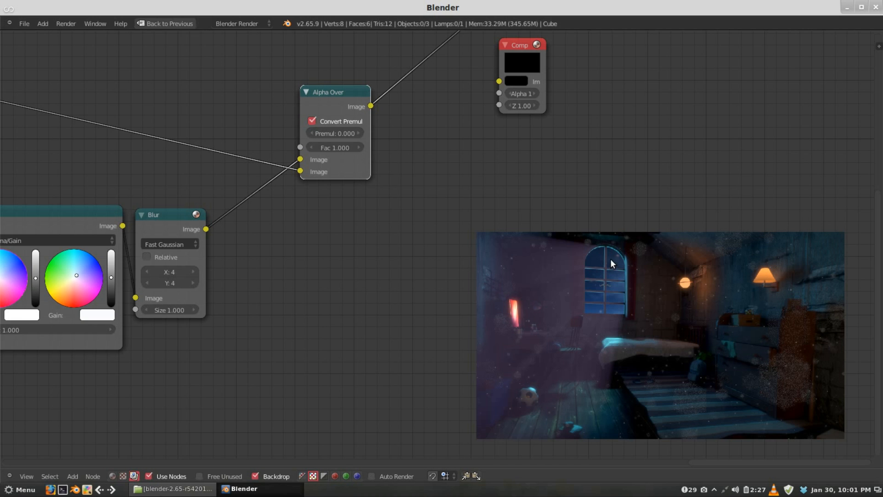
# Raise the control point of the sky's RGB Curves node to a Y of about 0.806 to brighten the sky.
pyautogui.moveTo(386, 248); pyautogui.dragTo(509, 250, button='middle')
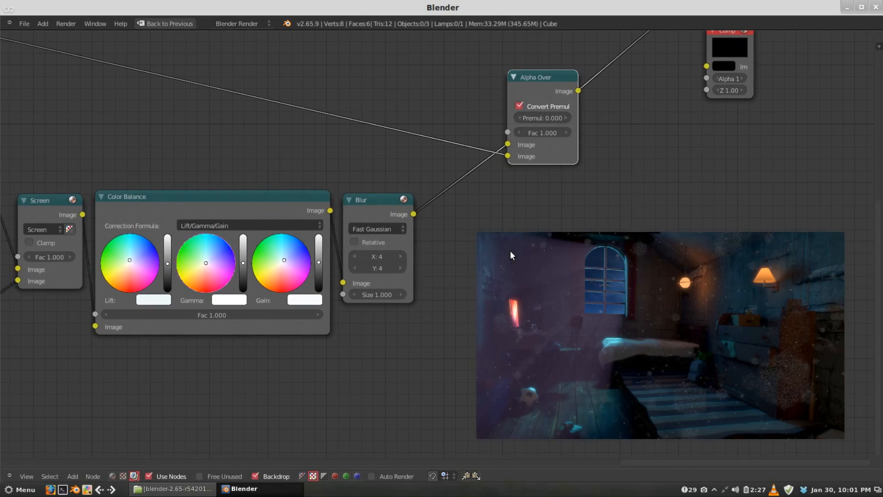
pyautogui.scroll(-1, 437, 240)
pyautogui.moveTo(437, 240); pyautogui.dragTo(291, 232, button='middle')
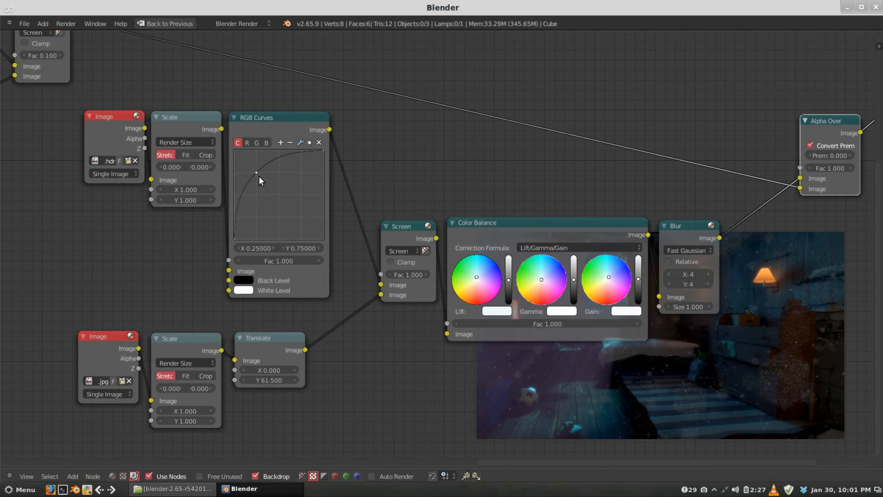
pyautogui.moveTo(256, 172); pyautogui.dragTo(251, 165)
# Move the Alpha Over node closer to the sky chain's Blur node.
pyautogui.moveTo(589, 305); pyautogui.dragTo(212, 223, button='middle')
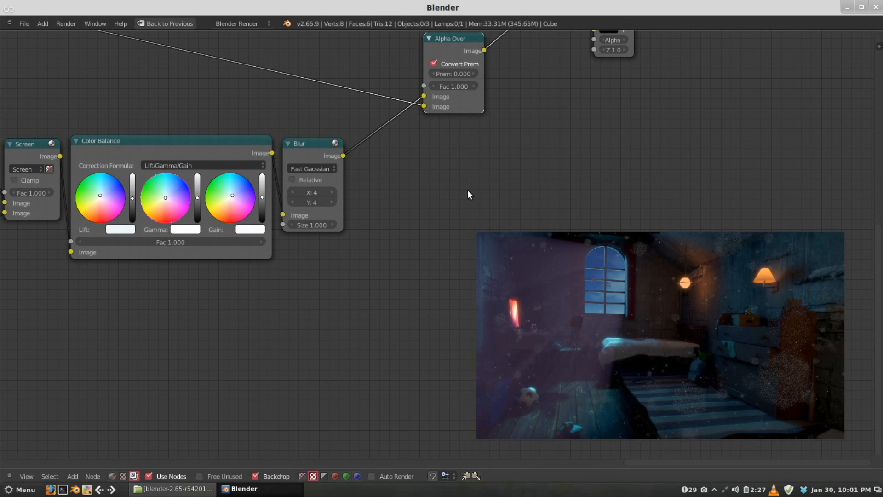
pyautogui.scroll(-2, 471, 186)
pyautogui.moveTo(489, 145); pyautogui.dragTo(412, 164, button='middle')
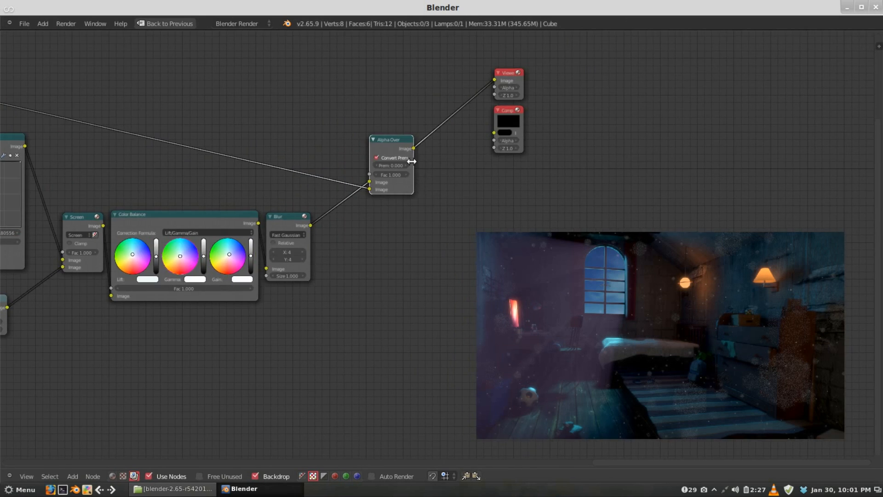
pyautogui.moveTo(390, 148); pyautogui.dragTo(370, 159)
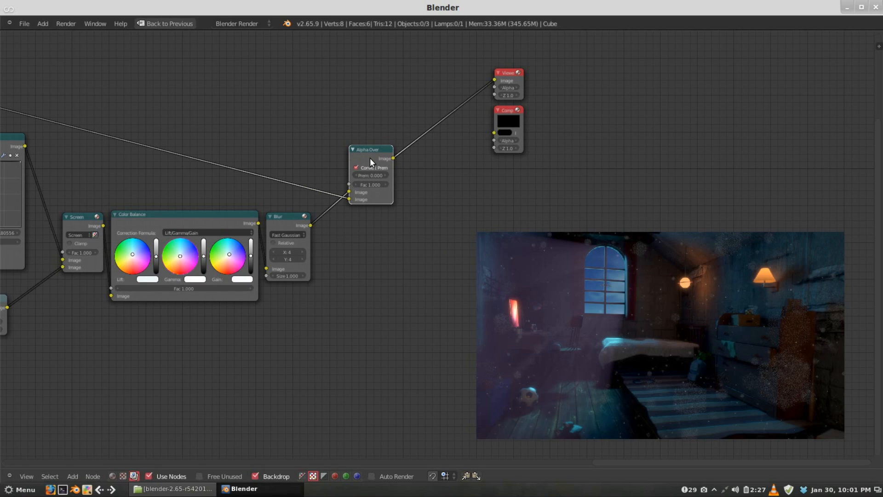
# Select the Viewer and Composite nodes together and place them beside the Alpha Over node.
pyautogui.moveTo(484, 165); pyautogui.dragTo(466, 149, button='middle')
pyautogui.press('b')
pyautogui.moveTo(462, 60); pyautogui.dragTo(527, 184)
pyautogui.press('g')
pyautogui.click(486, 193)
pyautogui.press('g')
pyautogui.click(444, 213)
pyautogui.scroll(2, 459, 207)
pyautogui.moveTo(393, 233); pyautogui.dragTo(330, 275, button='middle')
pyautogui.scroll(1, 364, 241)
pyautogui.scroll(2, 393, 231)
pyautogui.moveTo(397, 209); pyautogui.dragTo(415, 241, button='middle')
pyautogui.press('g')
pyautogui.click(453, 223)
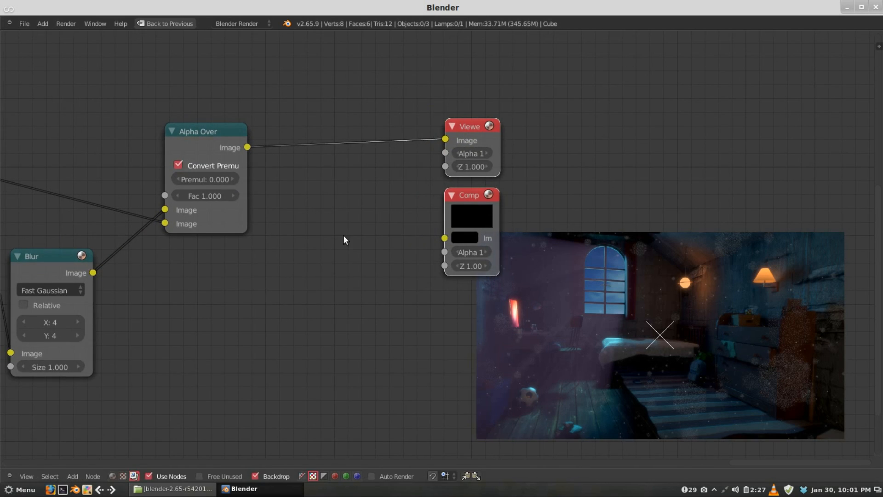
# Add a Texture input node beneath the Alpha Over node and assign the vignette texture to it.
pyautogui.moveTo(207, 338); pyautogui.dragTo(297, 277, button='middle')
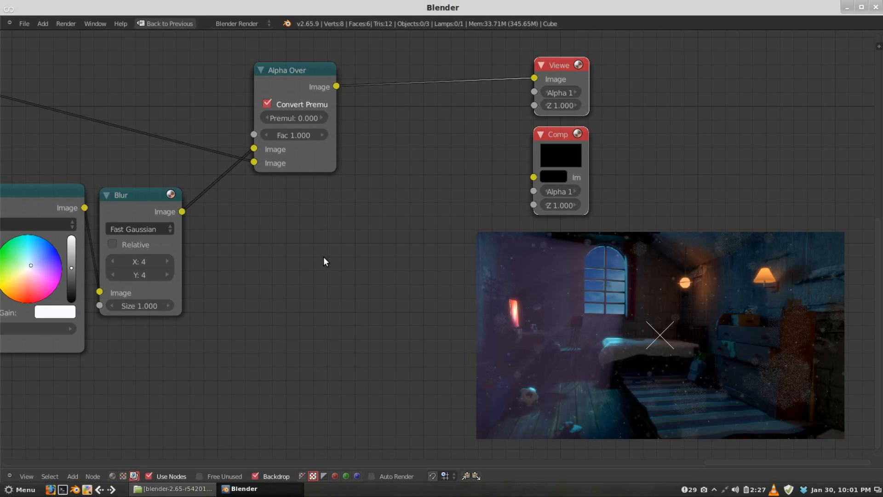
pyautogui.hotkey('shift', 'a')
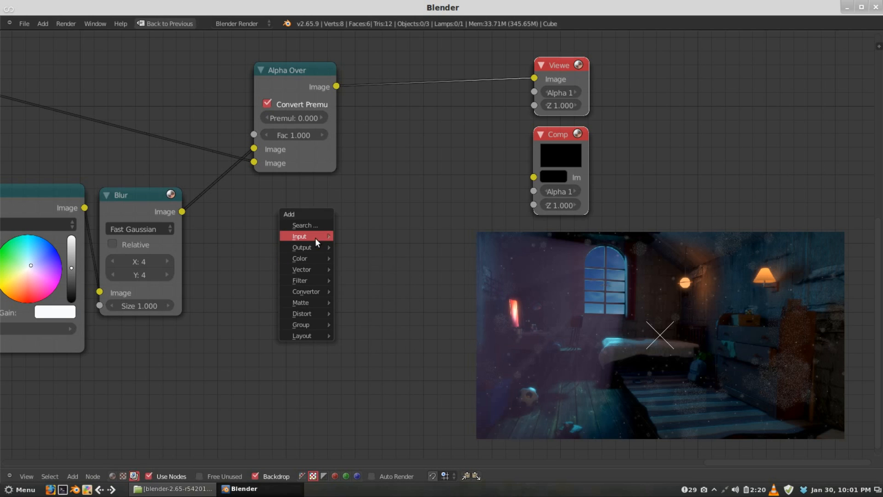
pyautogui.moveTo(321, 238)
pyautogui.click(377, 258)
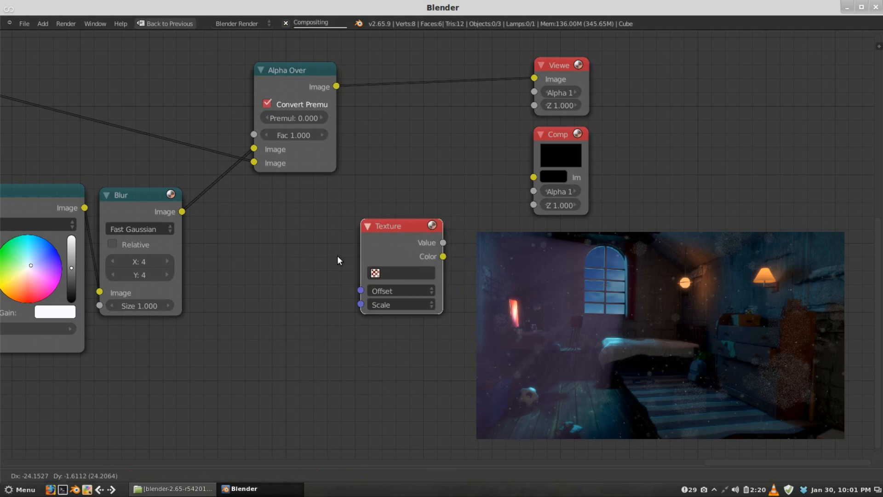
pyautogui.click(270, 255)
pyautogui.click(289, 275)
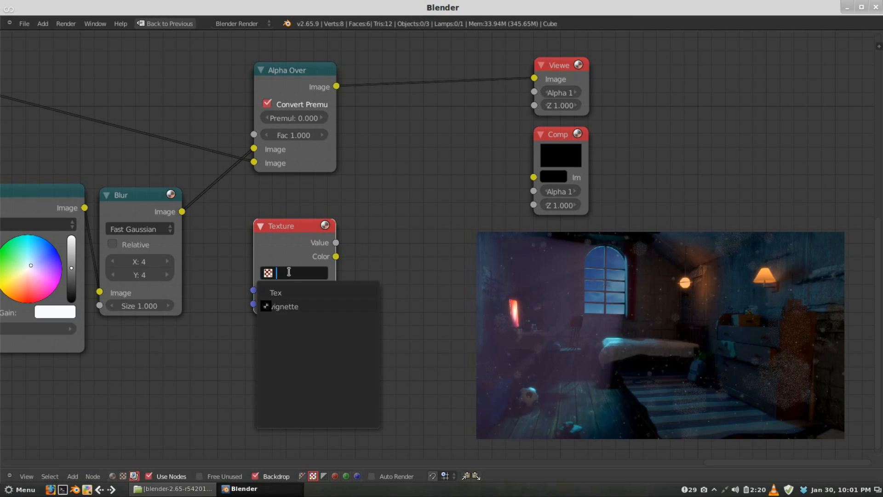
pyautogui.click(285, 305)
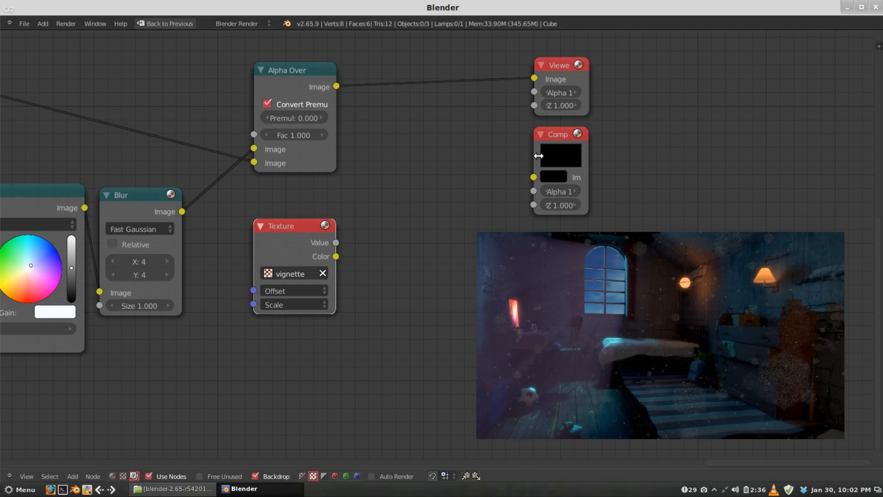
# Move the Viewer and Composite nodes together farther from the Alpha Over node to make room for another node.
pyautogui.moveTo(537, 159); pyautogui.dragTo(494, 182, button='middle')
pyautogui.press('b')
pyautogui.moveTo(472, 66); pyautogui.dragTo(621, 252)
pyautogui.press('g')
pyautogui.click(783, 247)
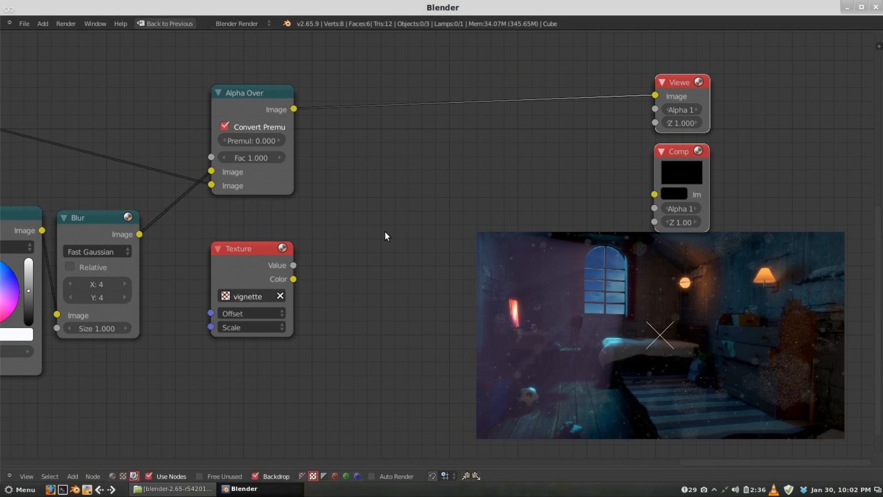
# Insert a second Alpha Over node before the Viewer and connect the vignette texture's Color output to its second Image input.
pyautogui.hotkey('shift', 'a')
pyautogui.moveTo(372, 255)
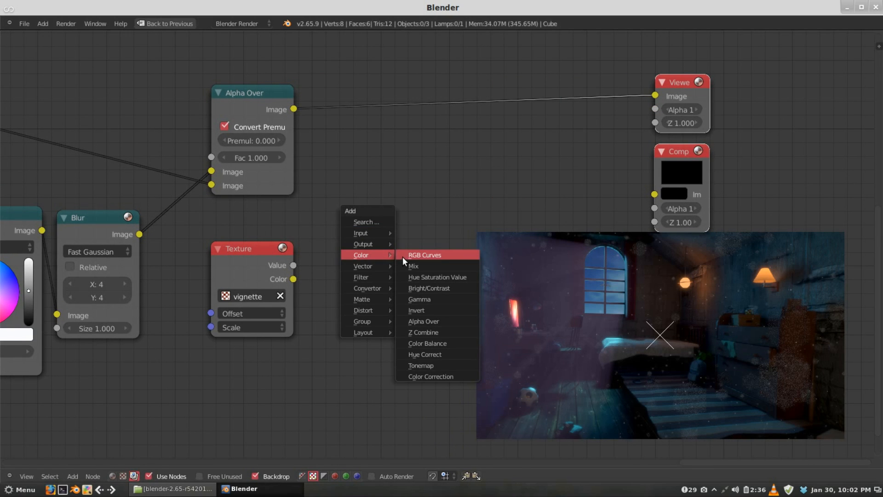
pyautogui.click(434, 318)
pyautogui.click(427, 103)
pyautogui.press('g')
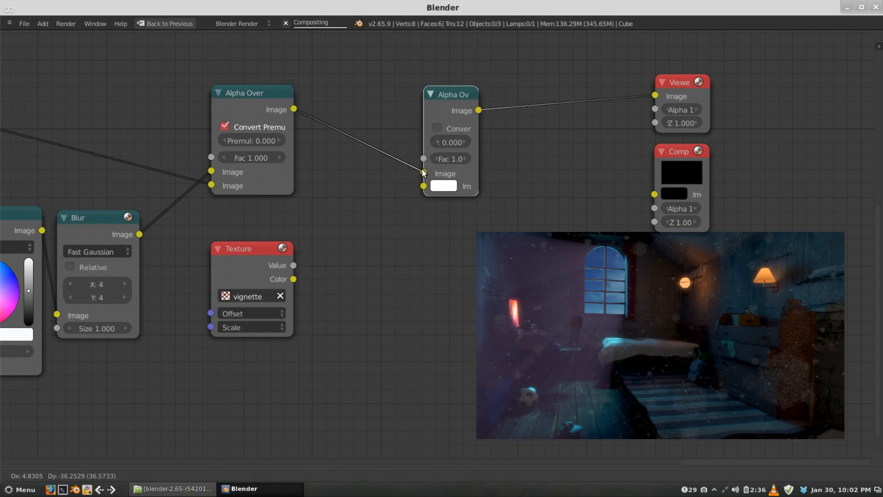
pyautogui.click(420, 164)
pyautogui.keyDown('shift'); pyautogui.rightClick(271, 251); pyautogui.keyUp('shift')
pyautogui.press('f')
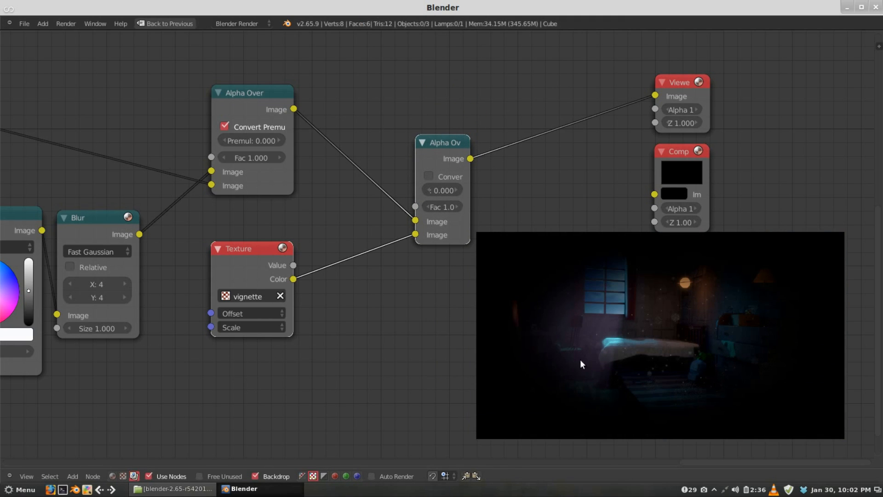
# Set the vignette Texture node's X and Y scale to 0.4.
pyautogui.click(248, 327)
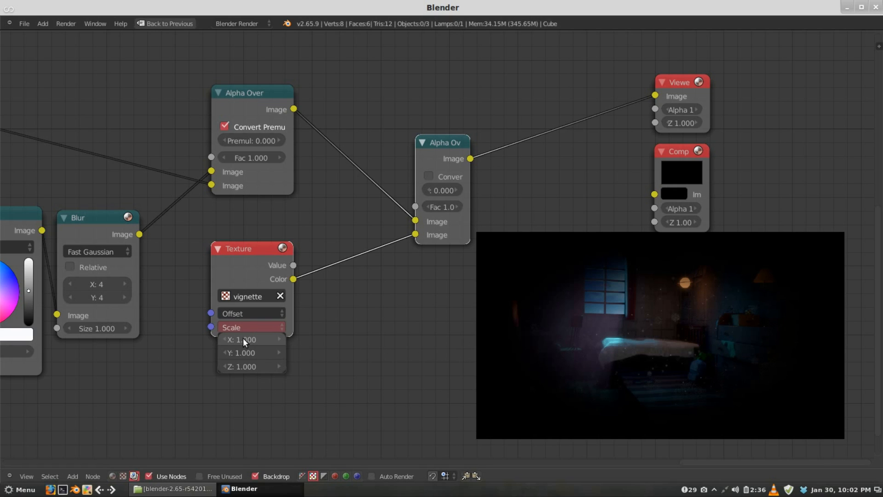
pyautogui.click(249, 339)
pyautogui.write('0.4')
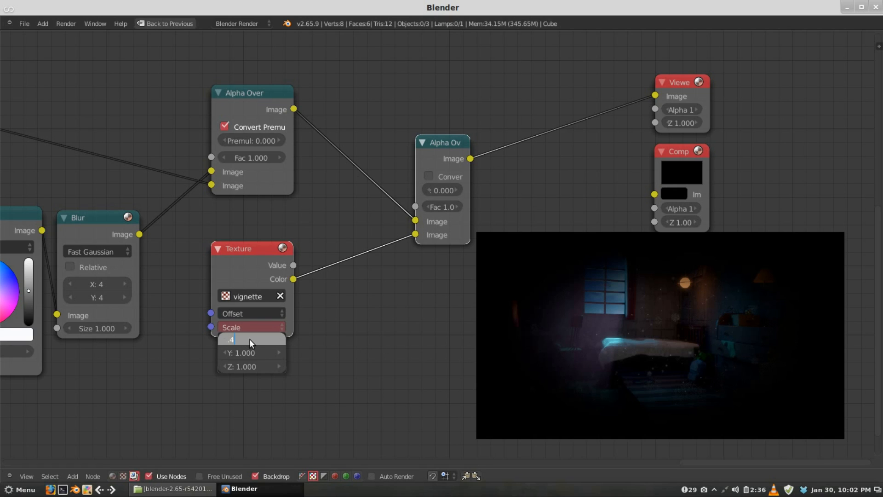
pyautogui.press('Tab')
pyautogui.write('0.4')
pyautogui.press('Return')
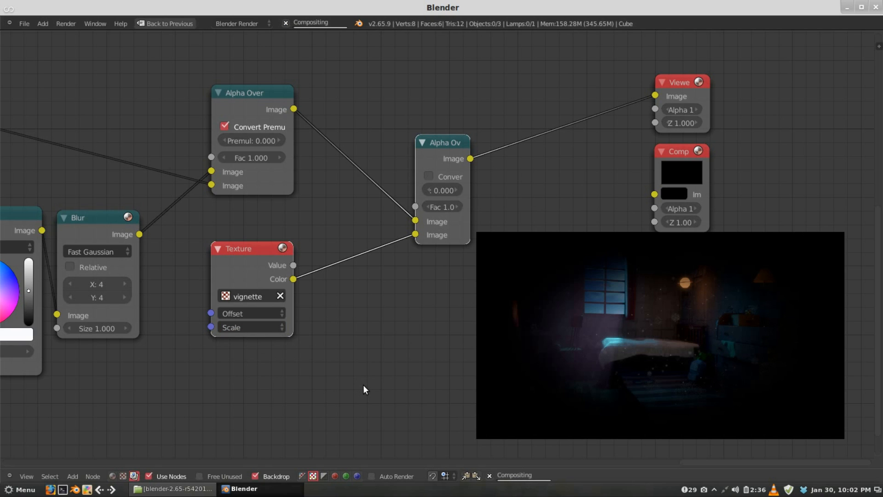
# Shift the Viewer and Composite nodes away from the vignette's Alpha Over node to leave space for a wide node.
pyautogui.moveTo(511, 275); pyautogui.dragTo(373, 286, button='middle')
pyautogui.press('b')
pyautogui.moveTo(446, 76); pyautogui.dragTo(635, 301)
pyautogui.press('g')
pyautogui.click(685, 250)
# Insert a Color Balance node on the link between the vignette's Alpha Over node and the Viewer.
pyautogui.hotkey('shift', 'a')
pyautogui.moveTo(374, 234)
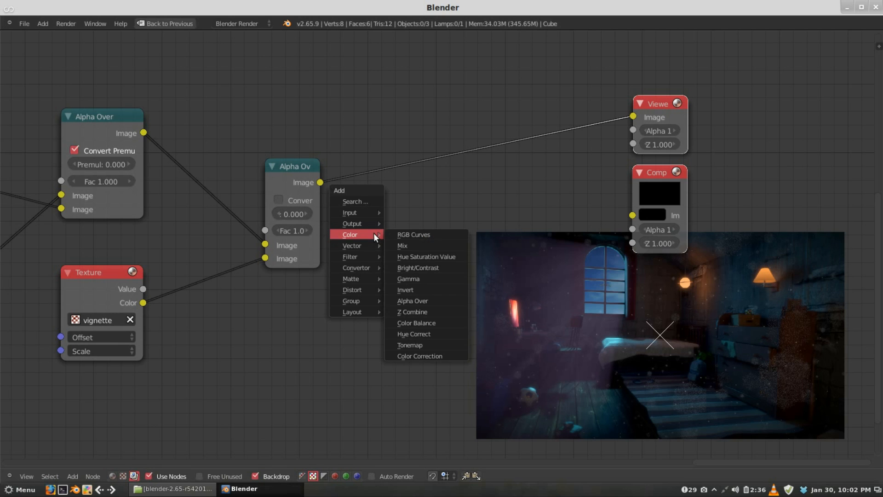
pyautogui.click(420, 322)
pyautogui.click(404, 164)
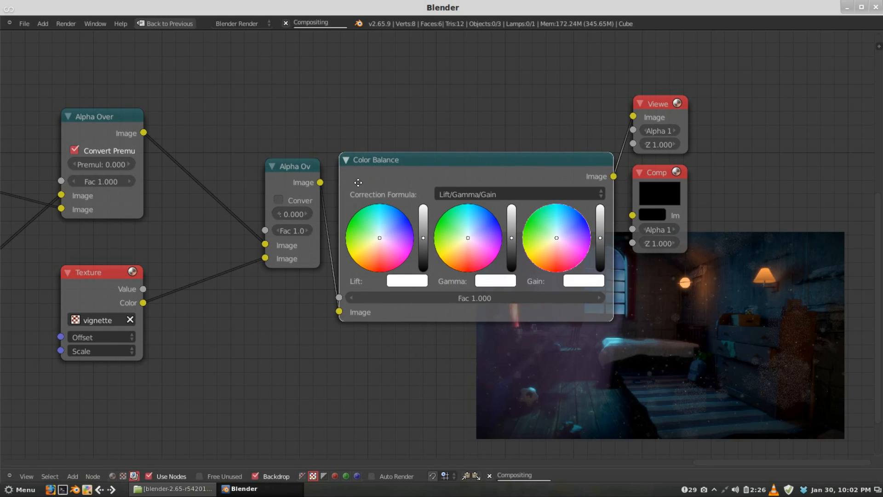
# Tint the new Color Balance node's Lift slightly towards light blue.
pyautogui.moveTo(420, 184); pyautogui.dragTo(293, 178, button='middle')
pyautogui.scroll(2, 290, 189)
pyautogui.moveTo(173, 225); pyautogui.dragTo(169, 222)
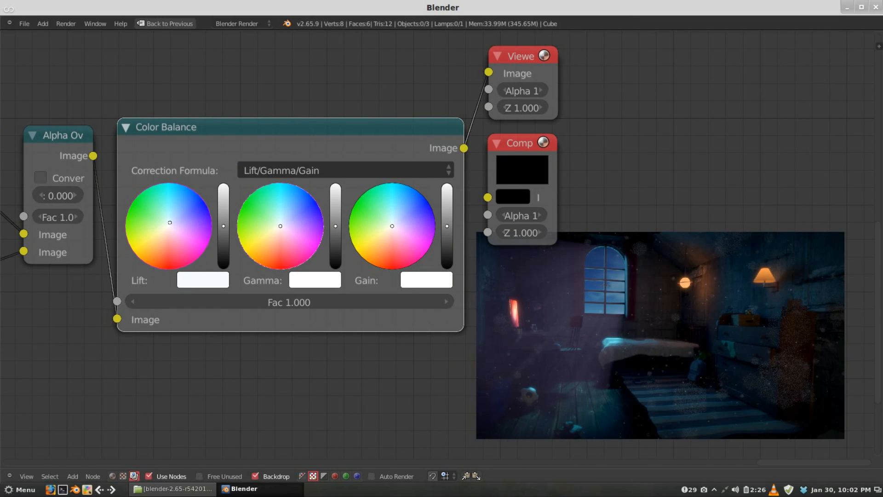
pyautogui.moveTo(171, 221); pyautogui.dragTo(170, 221)
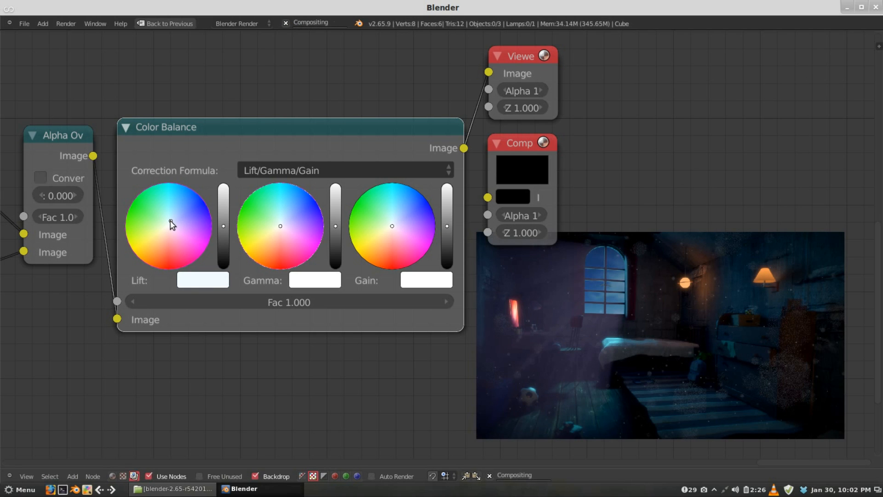
# Select the Viewer and Composite nodes, move them away from the Color Balance node, and deselect them.
pyautogui.moveTo(537, 120); pyautogui.dragTo(380, 185, button='middle')
pyautogui.press('a')
pyautogui.press('b')
pyautogui.moveTo(340, 117); pyautogui.dragTo(489, 270)
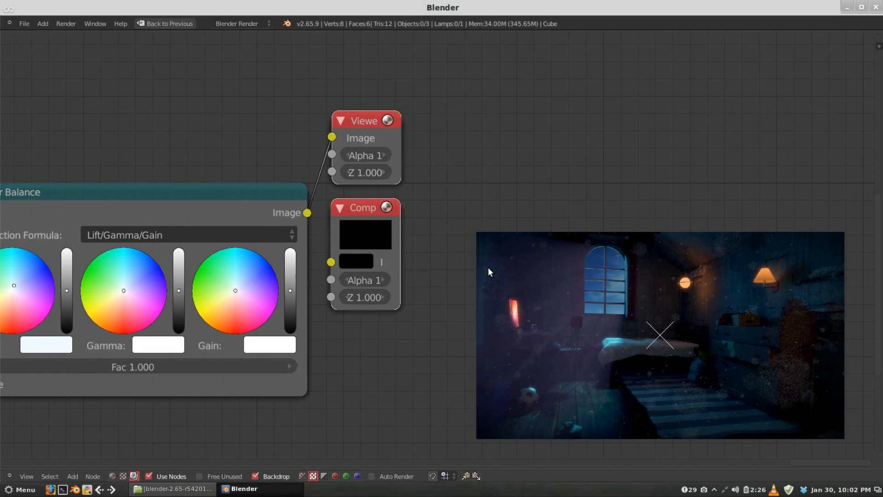
pyautogui.press('g')
pyautogui.click(566, 246)
pyautogui.press('a')
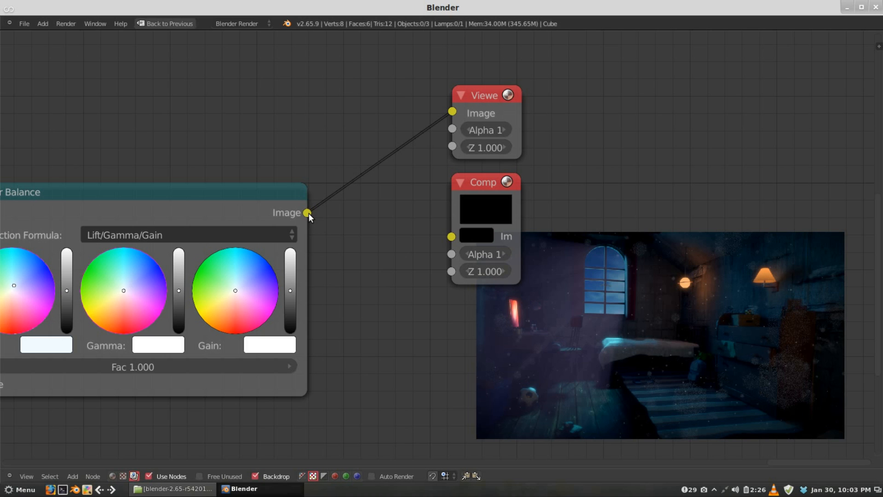
# Connect the Color Balance node's Image output to the Composite node and render the image.
pyautogui.moveTo(308, 213); pyautogui.dragTo(448, 236)
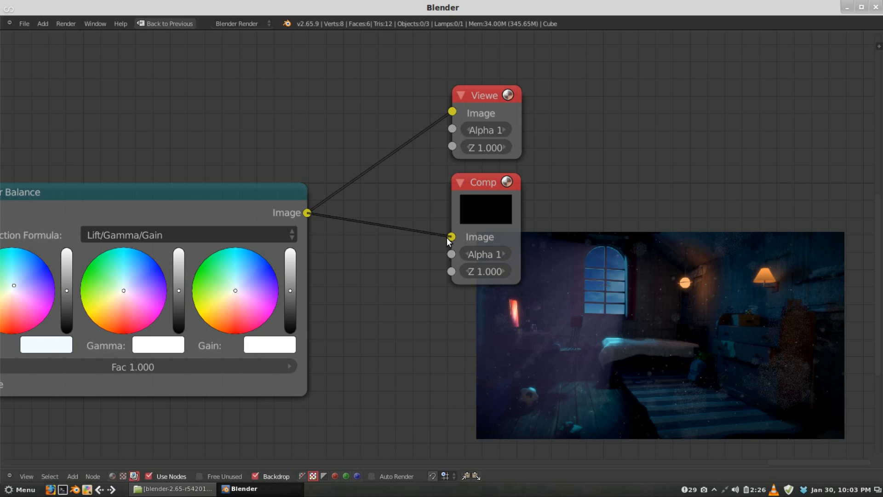
pyautogui.scroll(-7, 446, 194)
pyautogui.moveTo(361, 219); pyautogui.dragTo(495, 202, button='middle')
pyautogui.press('F12')
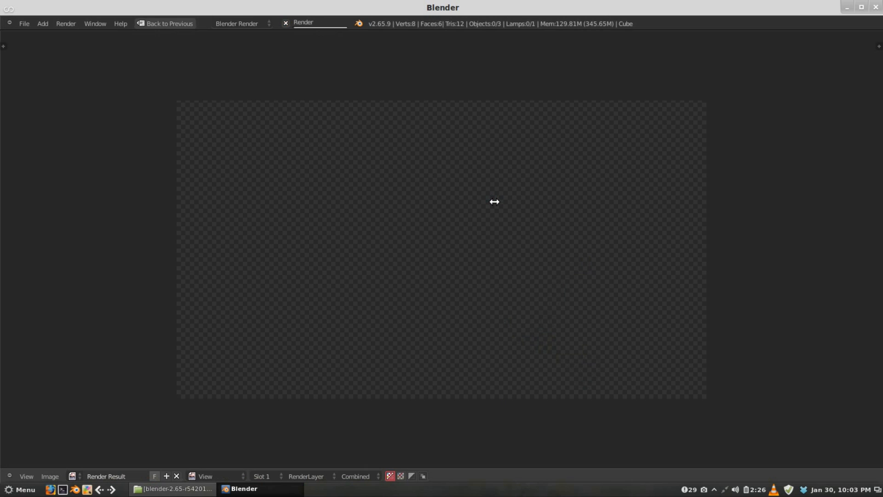